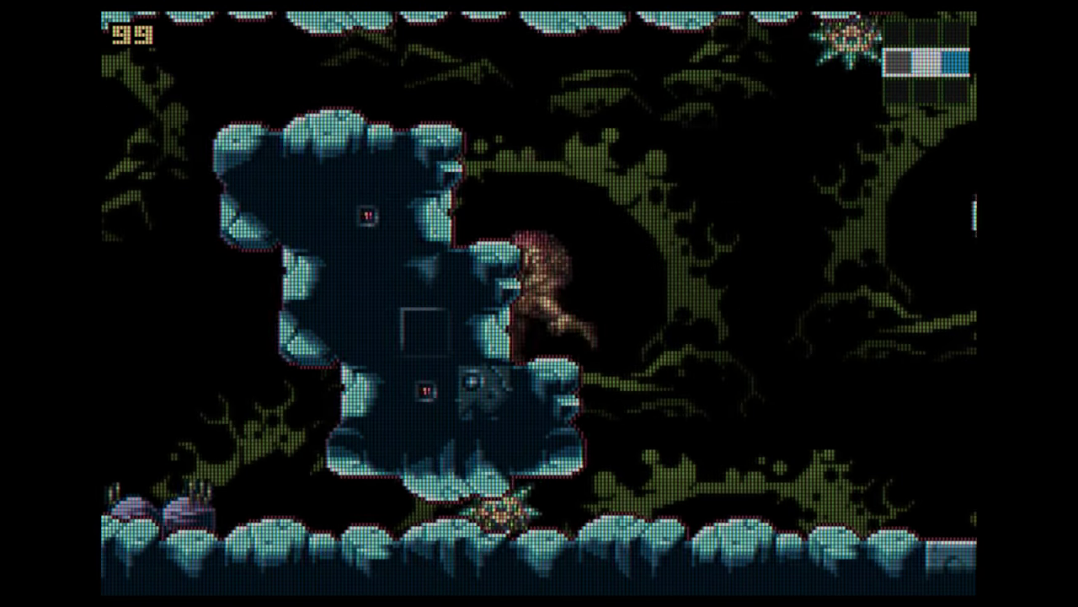
{"action": "key", "text": "Left"}
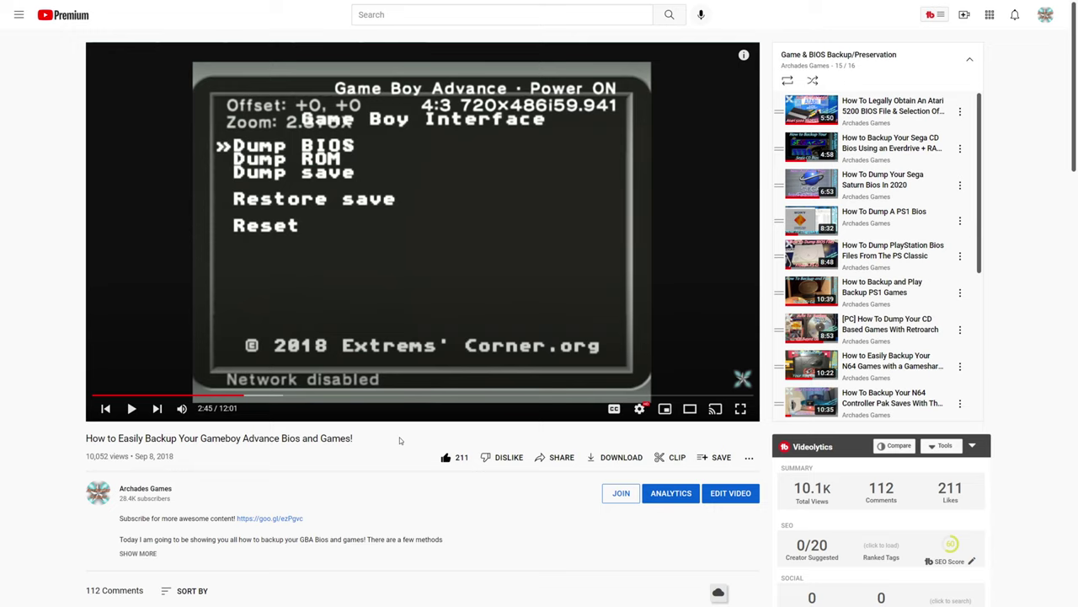
Copy gba_bios.bin from the desktop into the system folder on Local Disk (G:).
{"action": "key", "text": "super+d"}
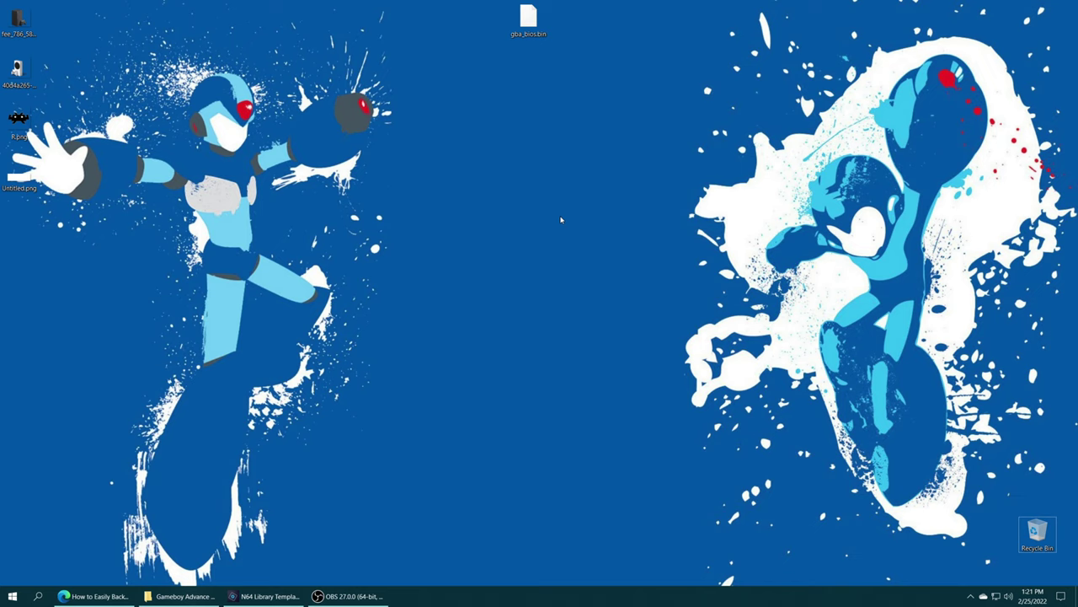
{"action": "left_click_drag", "start_coordinate": [550, 122], "coordinate": [464, 36]}
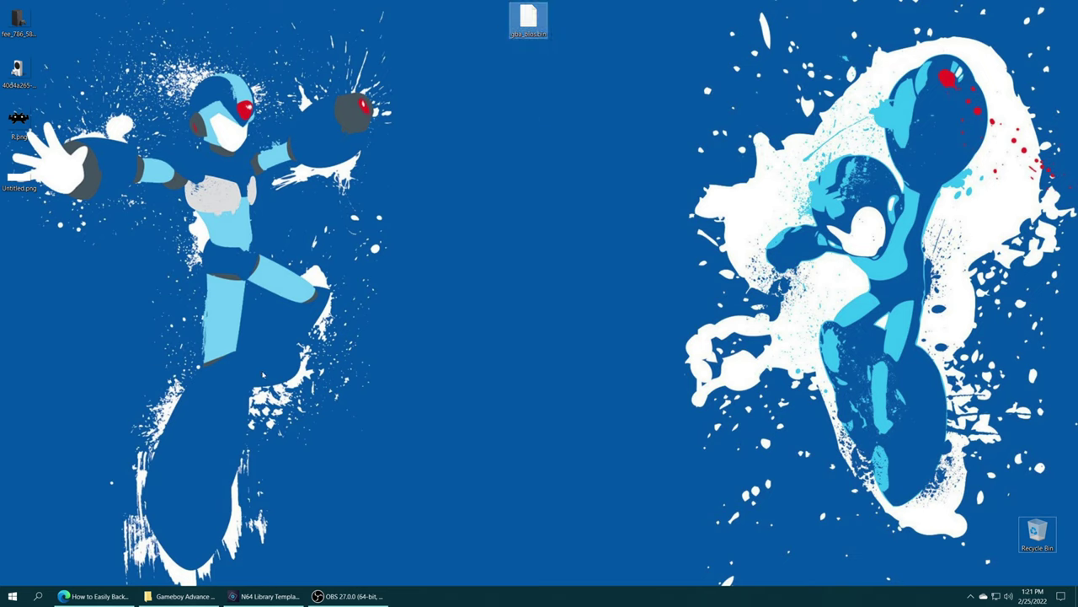
{"action": "left_click", "coordinate": [534, 299]}
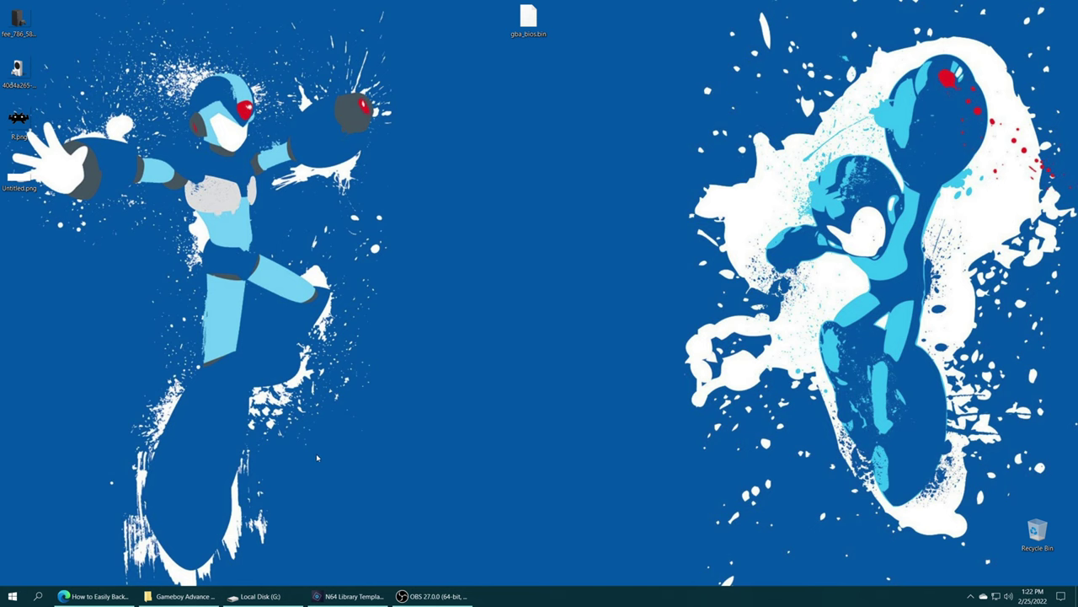
{"action": "left_click", "coordinate": [255, 596]}
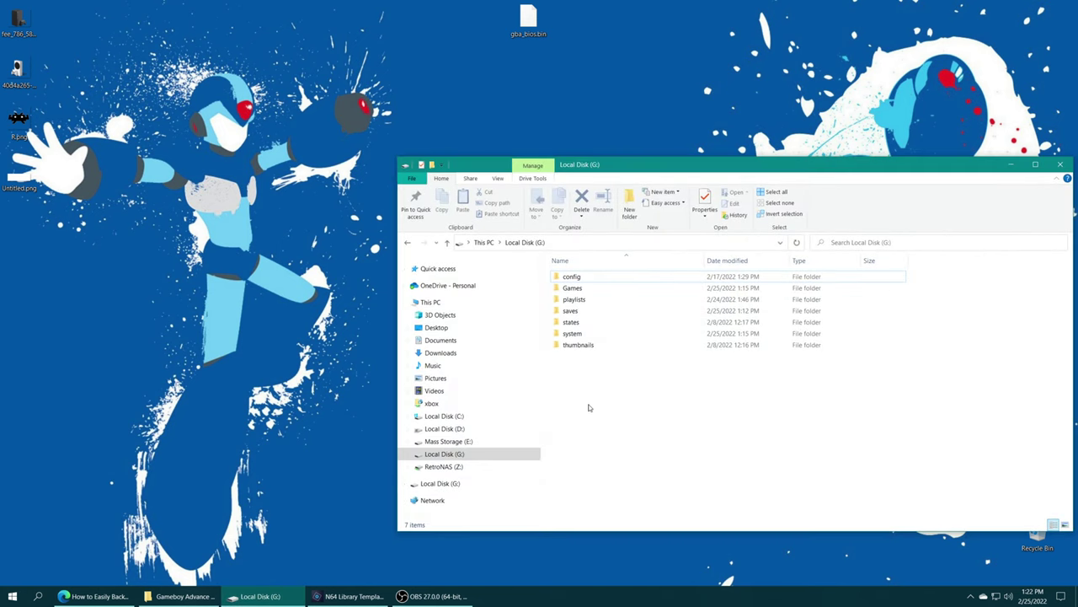
{"action": "left_click_drag", "start_coordinate": [528, 19], "coordinate": [579, 334]}
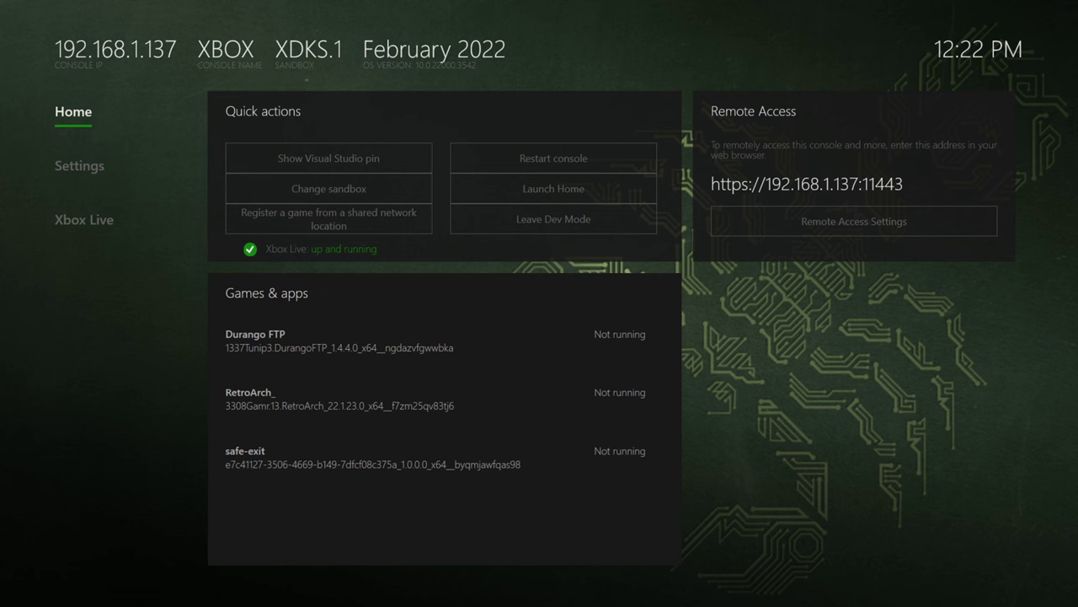
Launch Durango FTP from the Xbox developer home screen and start its FTP server.
{"action": "key", "text": "Right"}
{"action": "key", "text": "Down"}
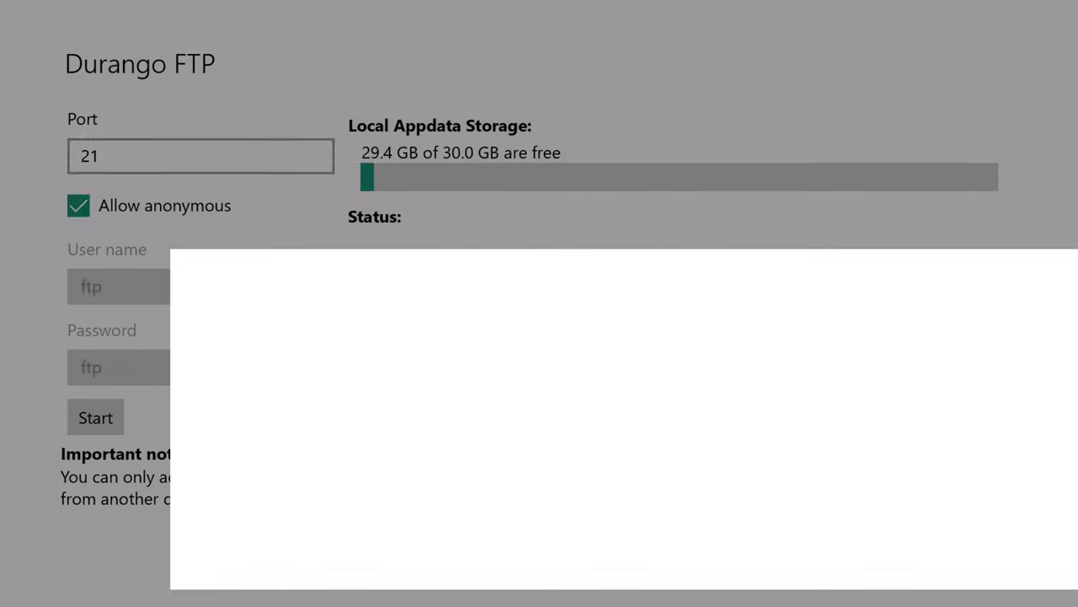
{"action": "key", "text": "Down"}
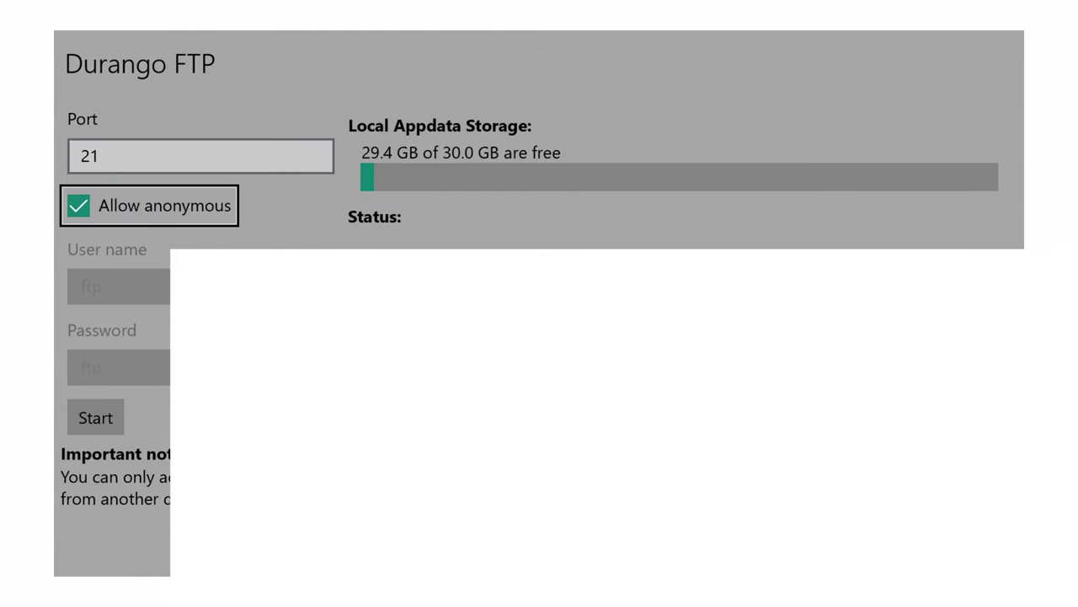
{"action": "key", "text": "Down"}
{"action": "key", "text": "Return"}
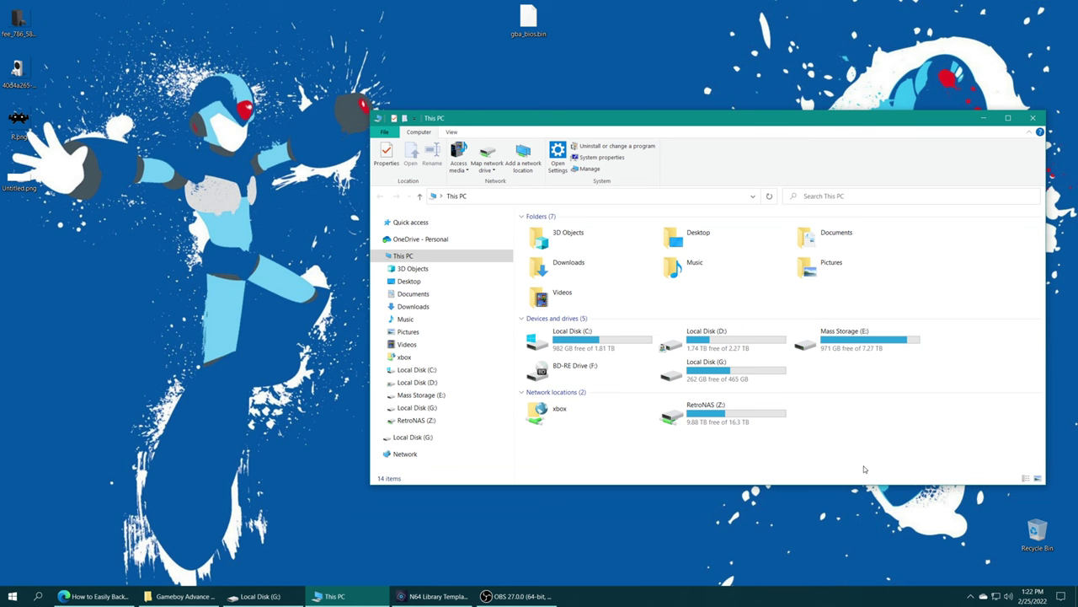
On the PC, copy gba_bios.bin into the xbox network location's LOCALFOLDER, in RetroArch's LocalState\system folder, and put that window away.
{"action": "double_click", "coordinate": [571, 419]}
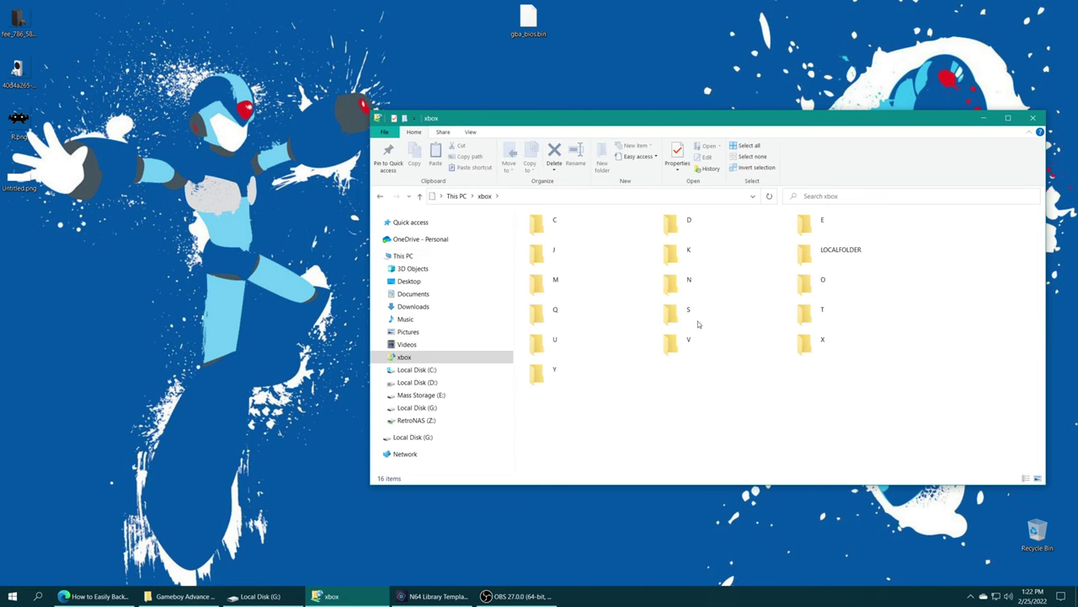
{"action": "double_click", "coordinate": [797, 257]}
{"action": "double_click", "coordinate": [716, 224]}
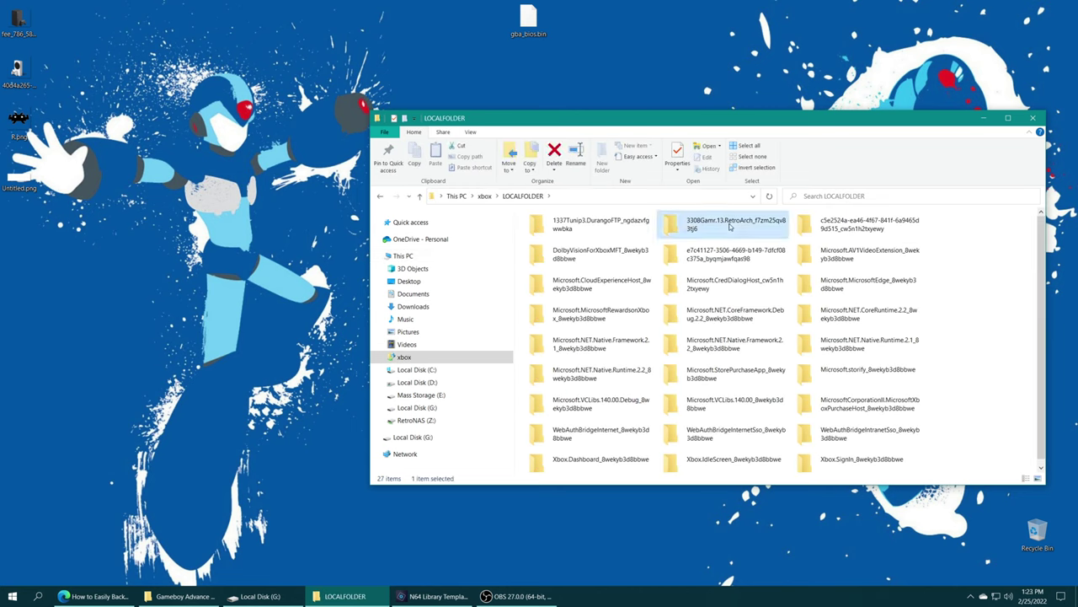
{"action": "double_click", "coordinate": [551, 250]}
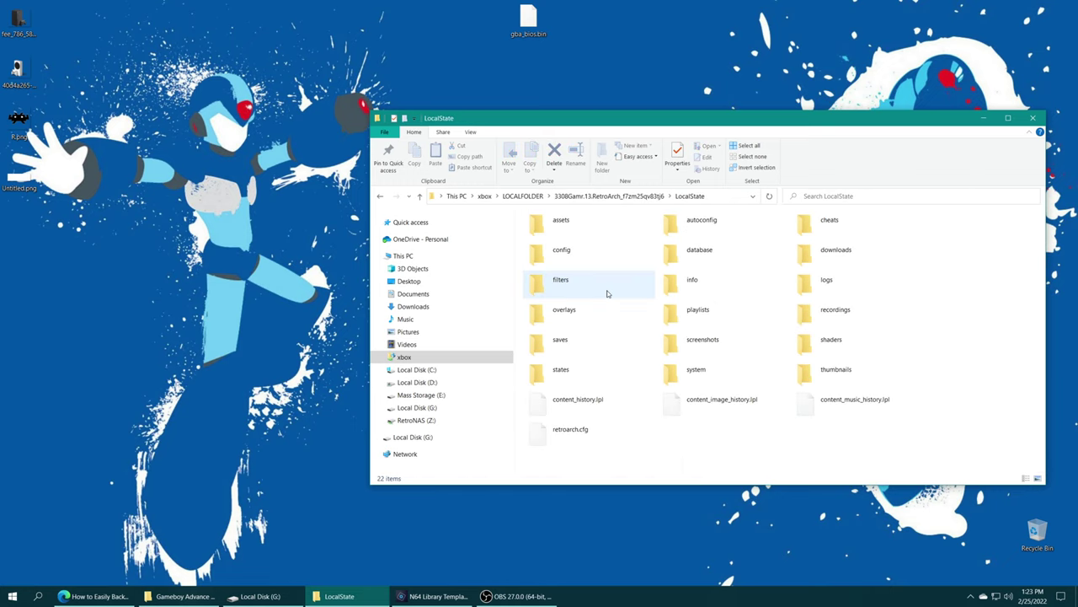
{"action": "double_click", "coordinate": [708, 368]}
{"action": "left_click_drag", "start_coordinate": [528, 19], "coordinate": [907, 317]}
{"action": "left_click", "coordinate": [531, 346]}
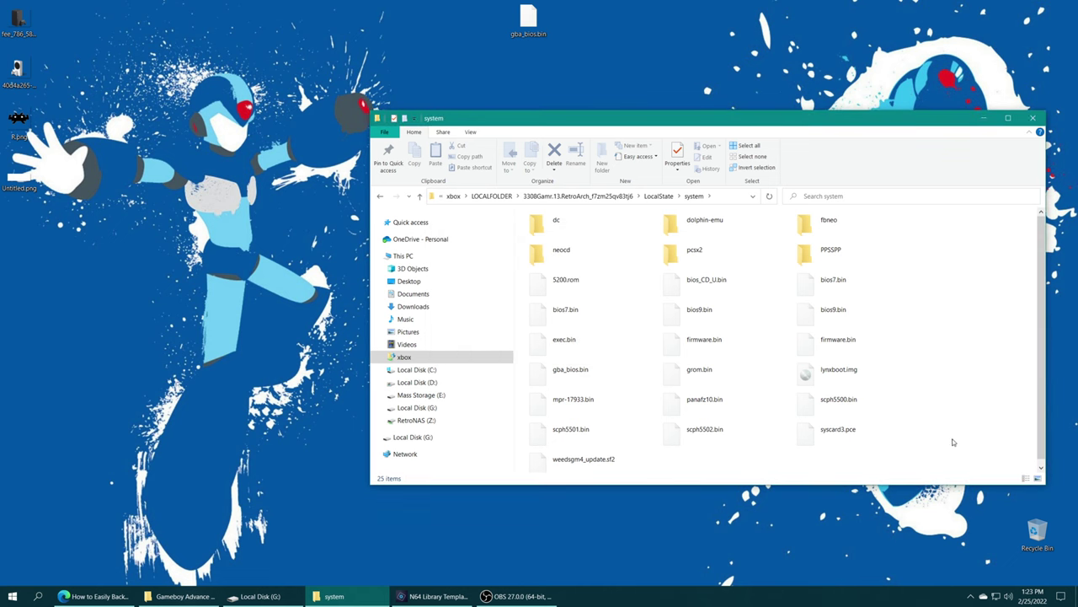
{"action": "left_click", "coordinate": [982, 121]}
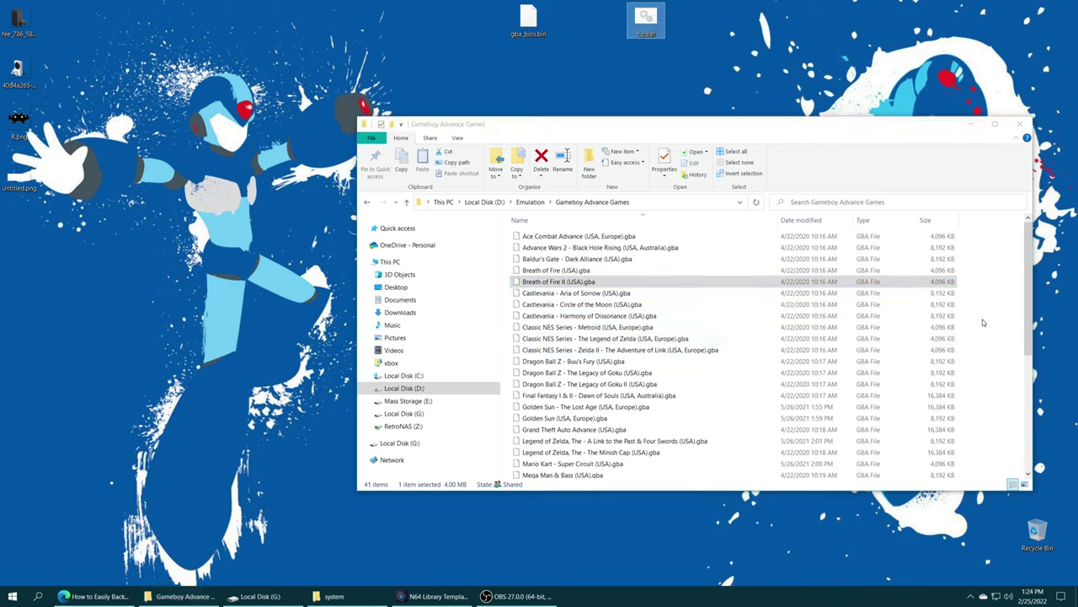
Compress the games in the Gameboy Advance Games folder by running a copy of zip.bat there, and delete that copy.
{"action": "scroll", "coordinate": [981, 324], "scroll_direction": "down", "scroll_amount": 6}
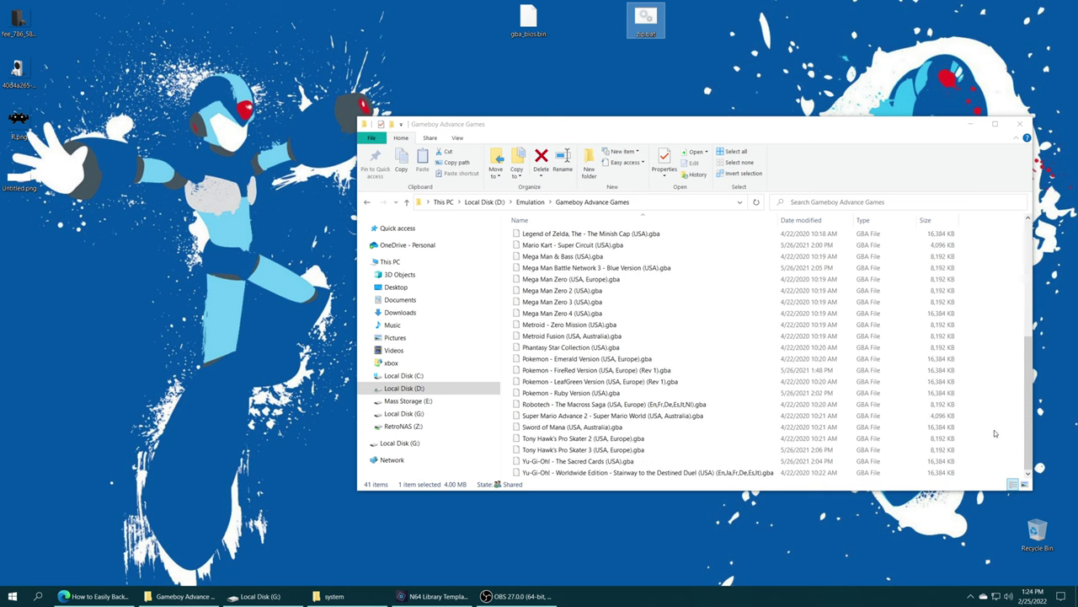
{"action": "scroll", "coordinate": [995, 433], "scroll_direction": "up", "scroll_amount": 6}
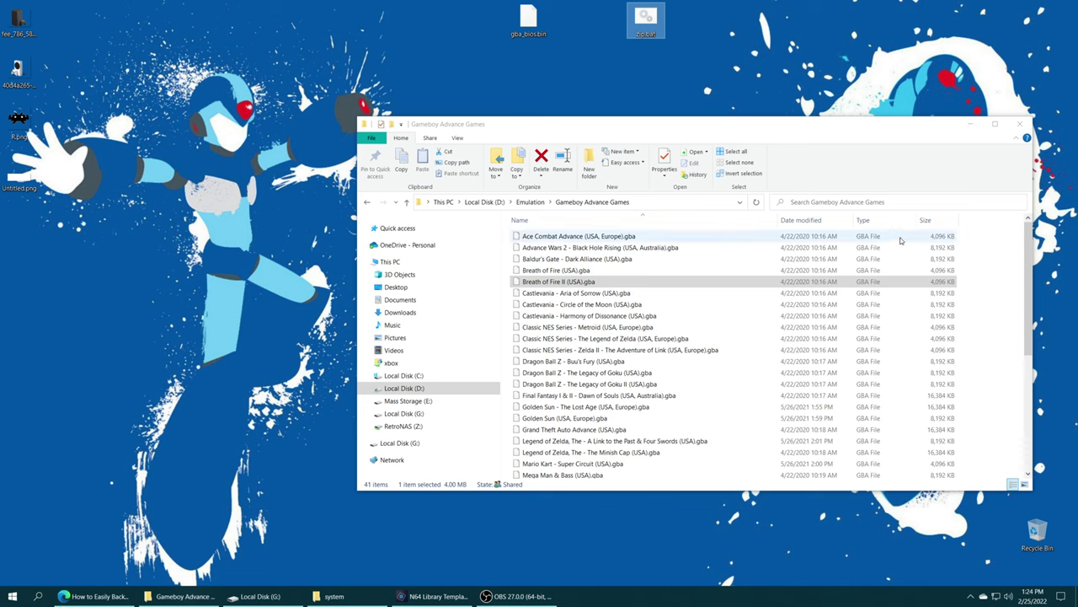
{"action": "left_click_drag", "start_coordinate": [645, 21], "coordinate": [999, 293]}
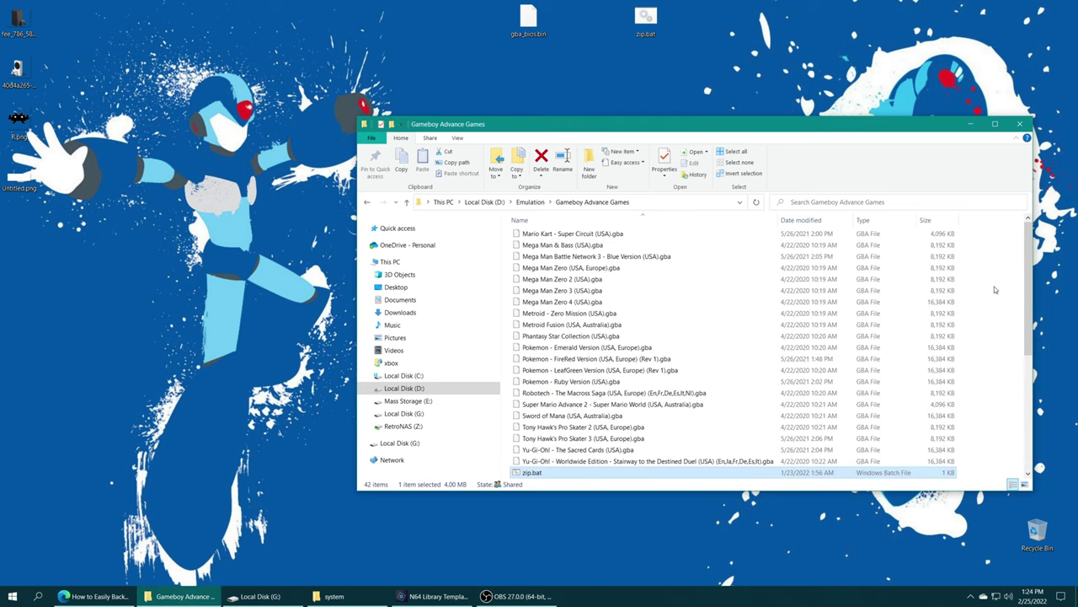
{"action": "double_click", "coordinate": [547, 473]}
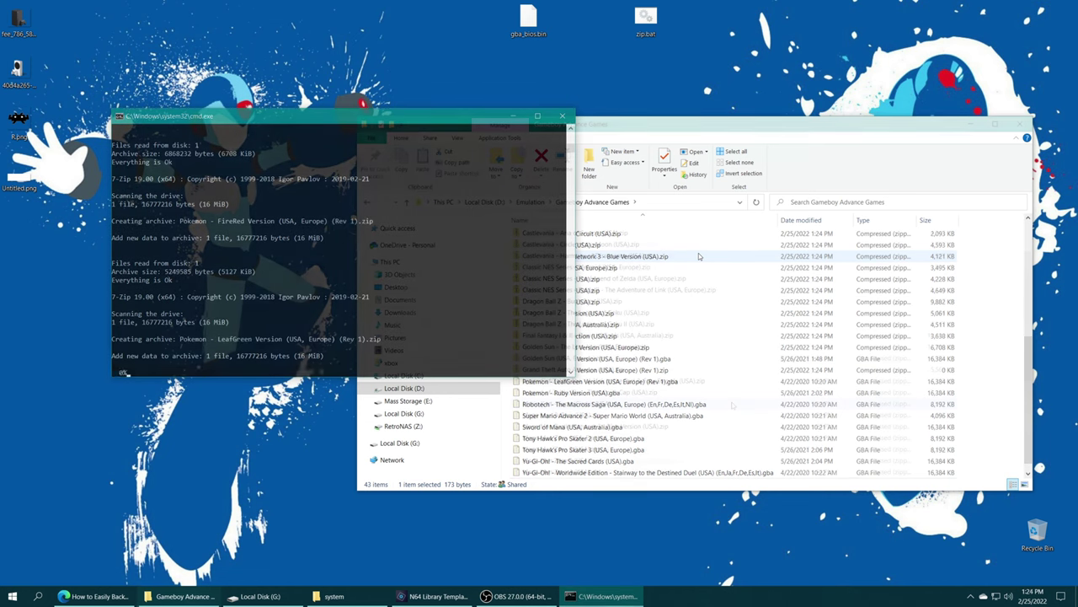
{"action": "scroll", "coordinate": [674, 286], "scroll_direction": "down", "scroll_amount": 7}
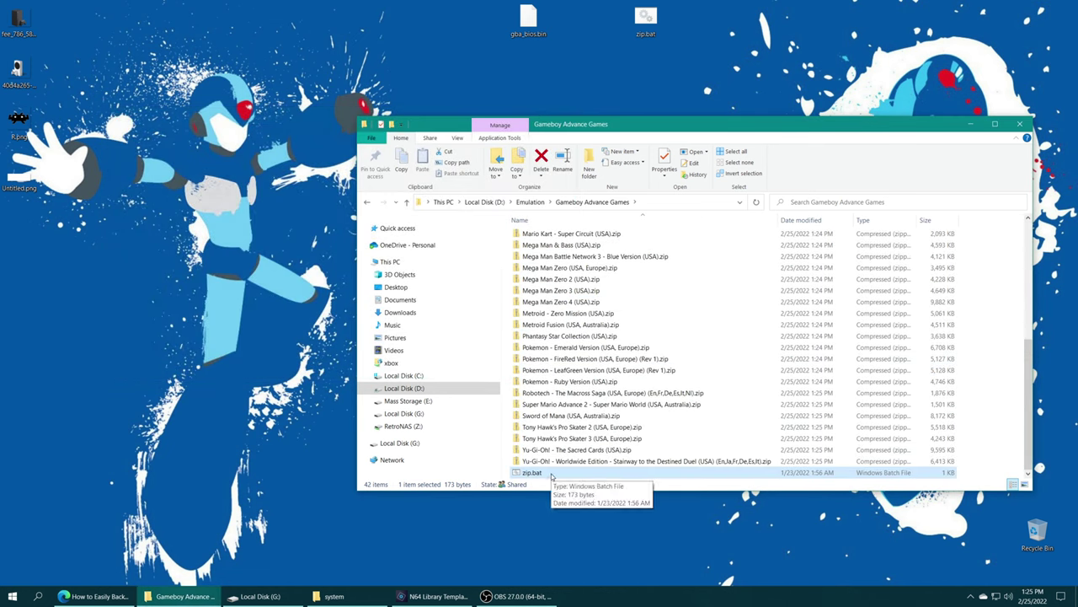
{"action": "key", "text": "Delete"}
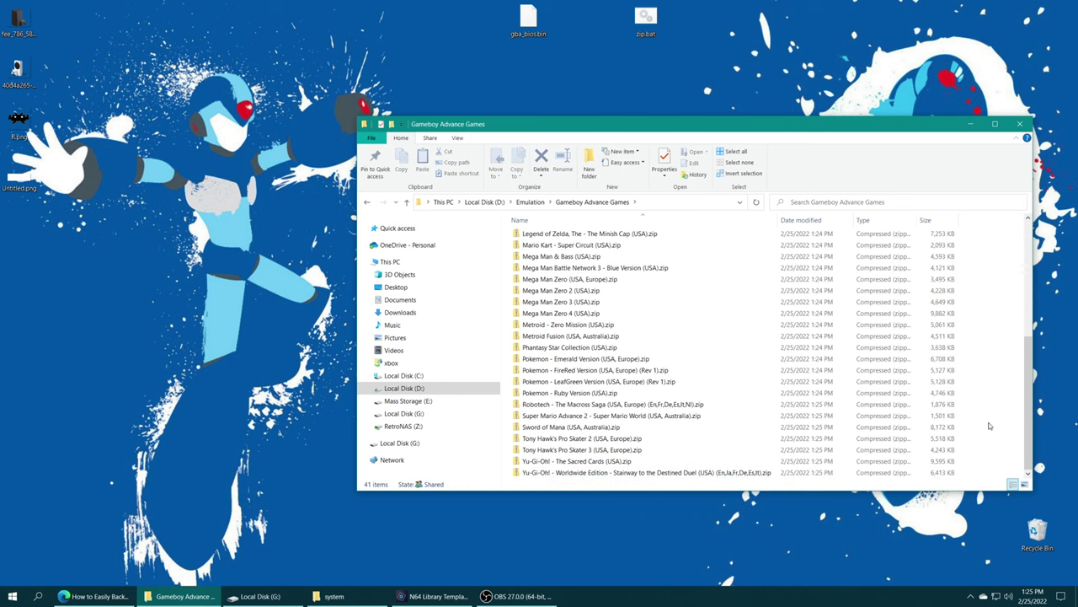
Copy the Gameboy Advance Games folder from Emulation into the Games folder on Local Disk (G:) and close the destination window.
{"action": "left_click", "coordinate": [530, 203]}
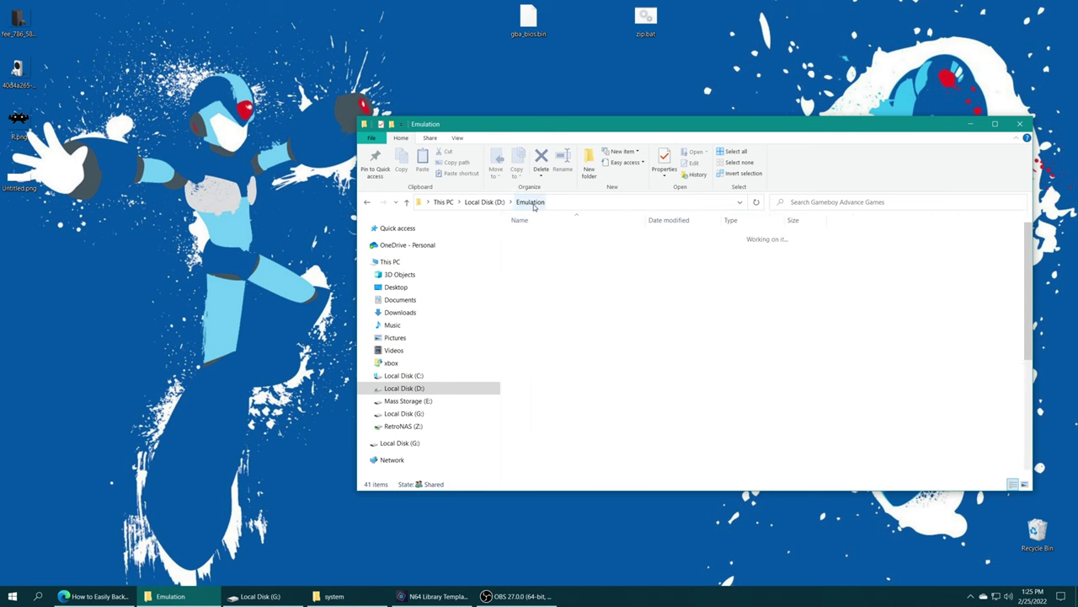
{"action": "left_click", "coordinate": [278, 600]}
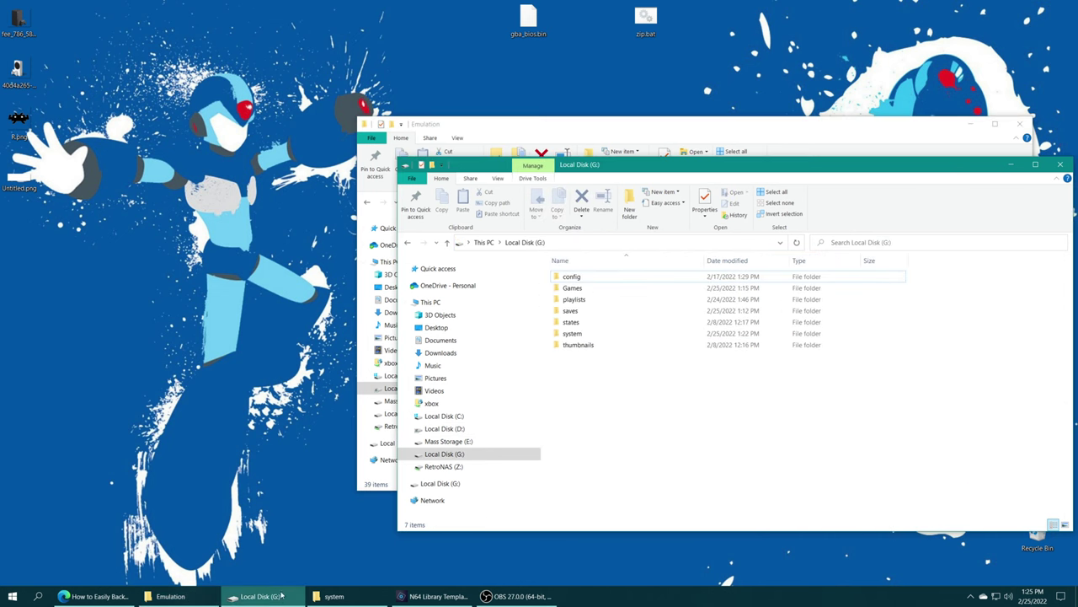
{"action": "double_click", "coordinate": [581, 288]}
{"action": "left_click_drag", "start_coordinate": [689, 165], "coordinate": [473, 66]}
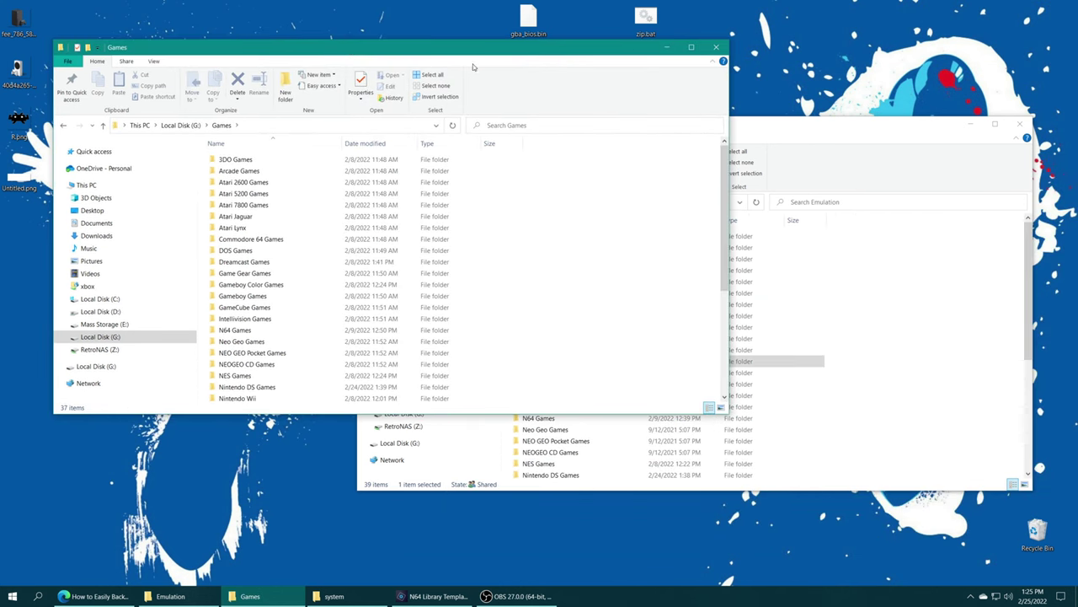
{"action": "left_click", "coordinate": [755, 120]}
{"action": "left_click_drag", "start_coordinate": [539, 362], "coordinate": [396, 325]}
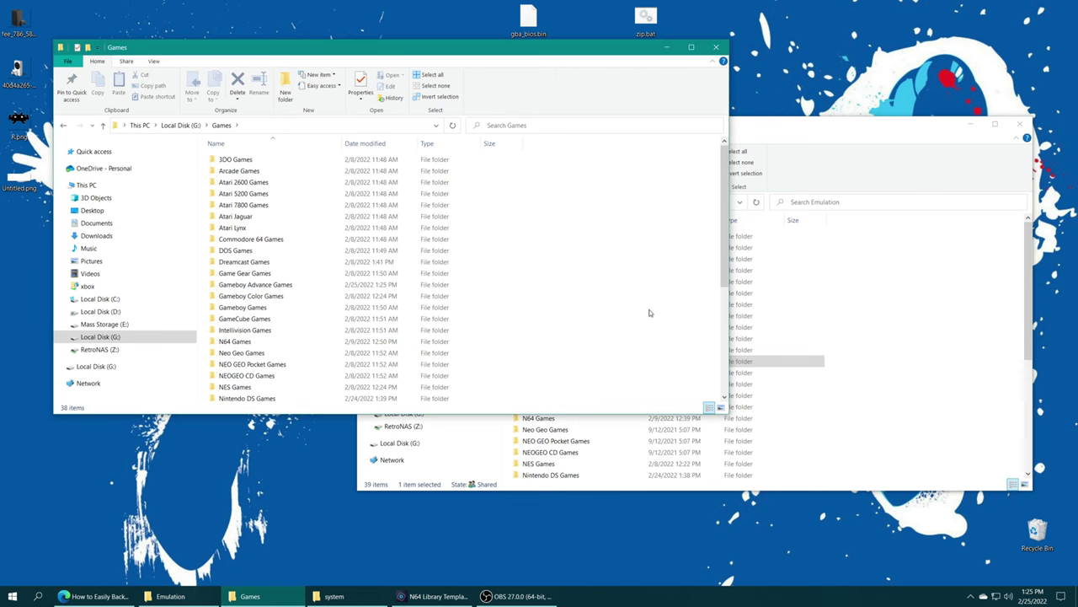
{"action": "key", "text": "alt+F4"}
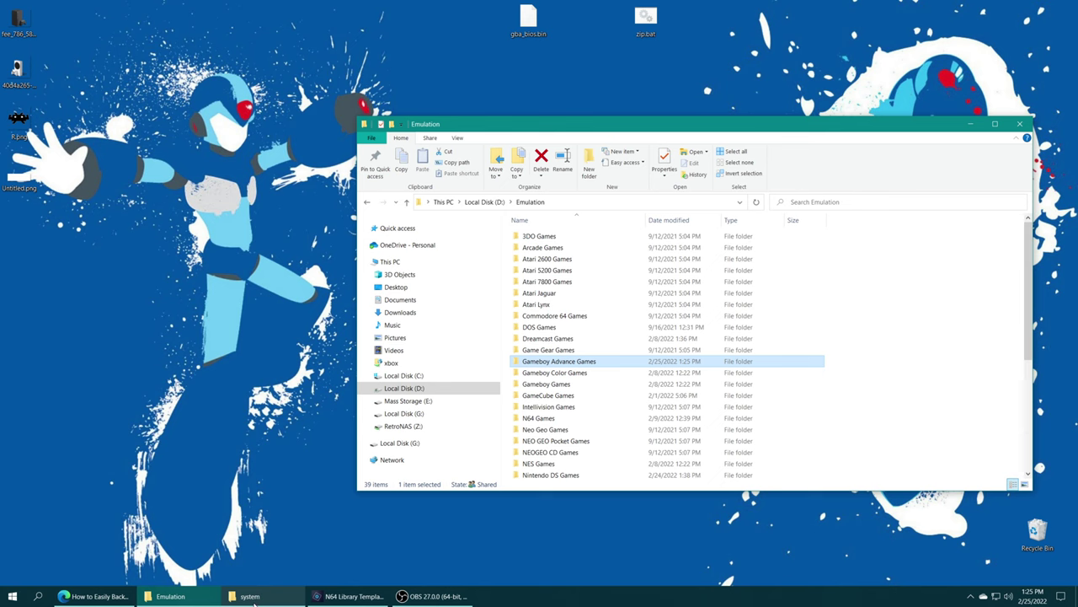
Copy the Gameboy Advance Games folder into the Games folder of RetroArch's package under S\Program Files\WindowsApps on the xbox location.
{"action": "left_click", "coordinate": [255, 596]}
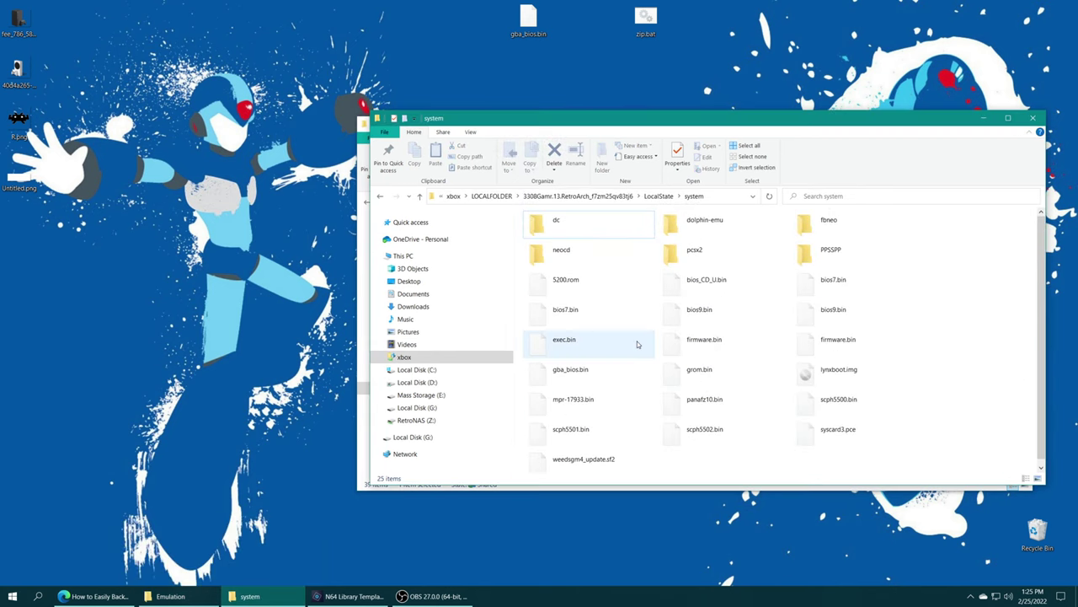
{"action": "left_click", "coordinate": [453, 196]}
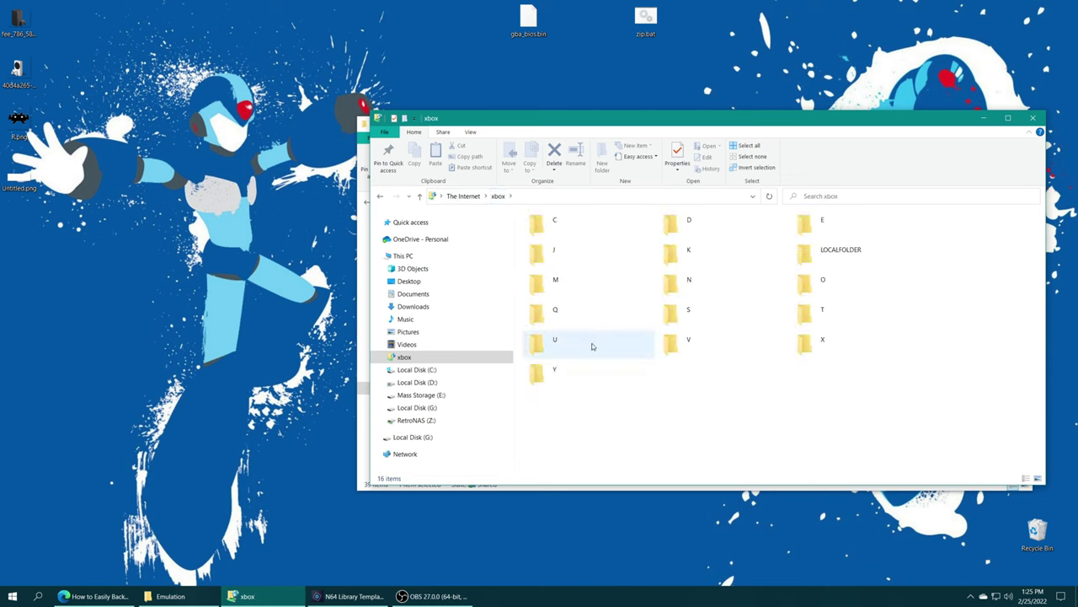
{"action": "double_click", "coordinate": [748, 310]}
{"action": "double_click", "coordinate": [851, 284]}
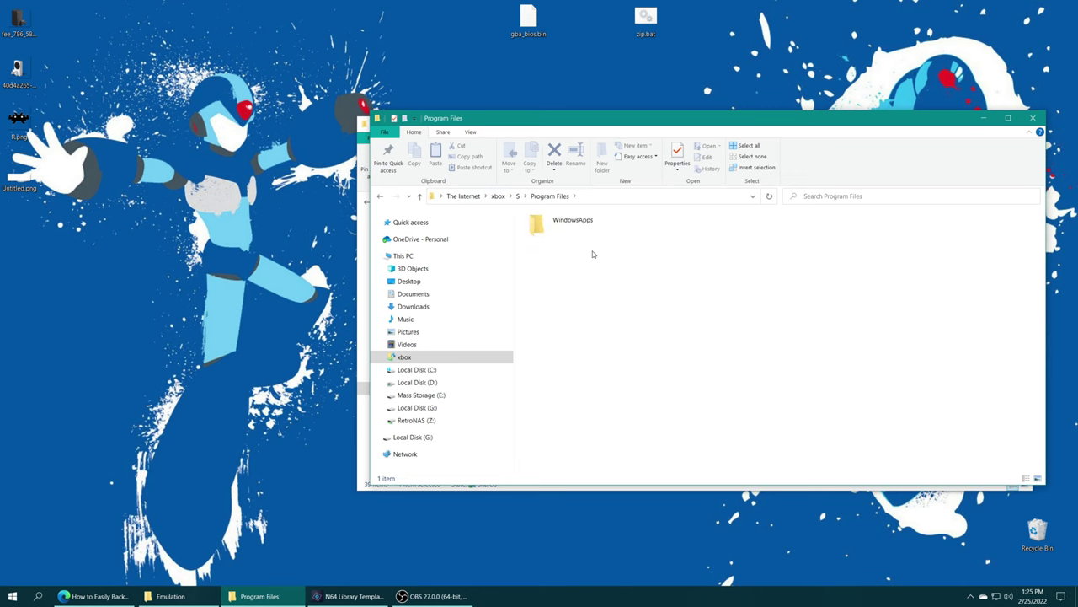
{"action": "double_click", "coordinate": [558, 225]}
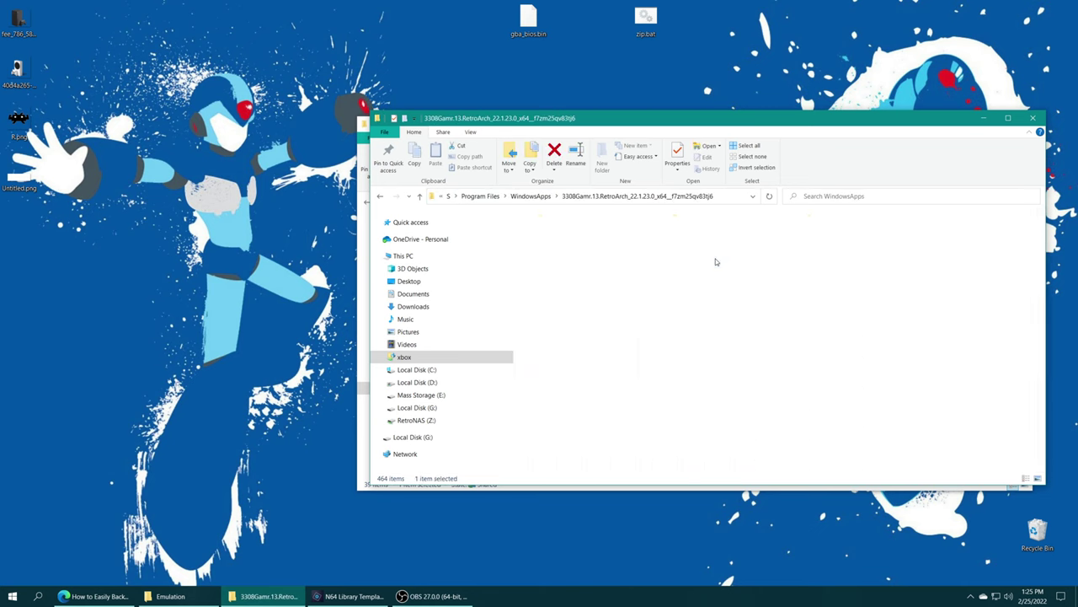
{"action": "double_click", "coordinate": [584, 258]}
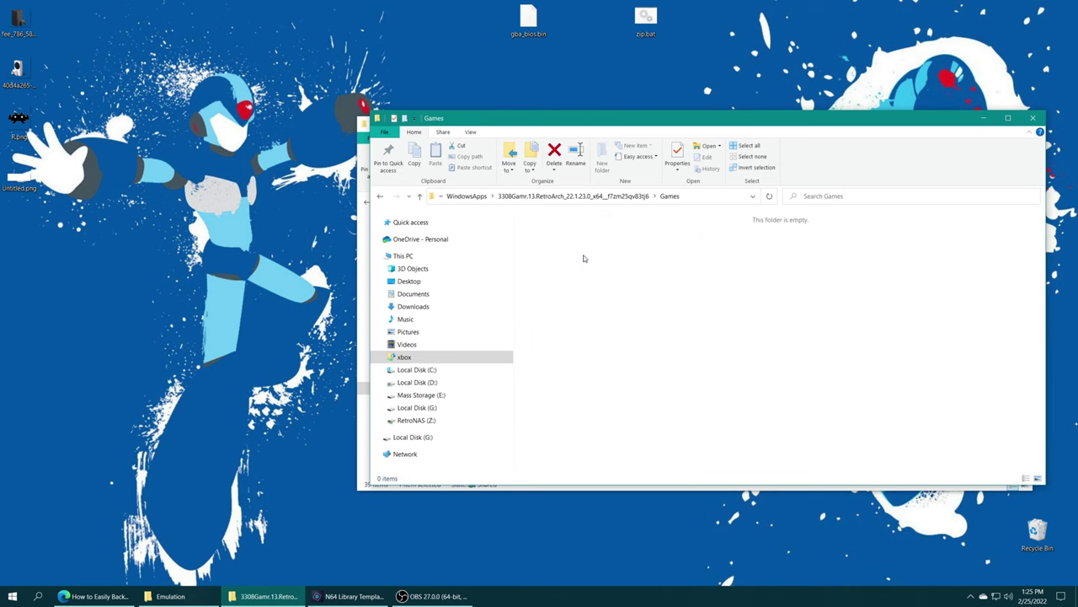
{"action": "left_click_drag", "start_coordinate": [663, 108], "coordinate": [410, 66]}
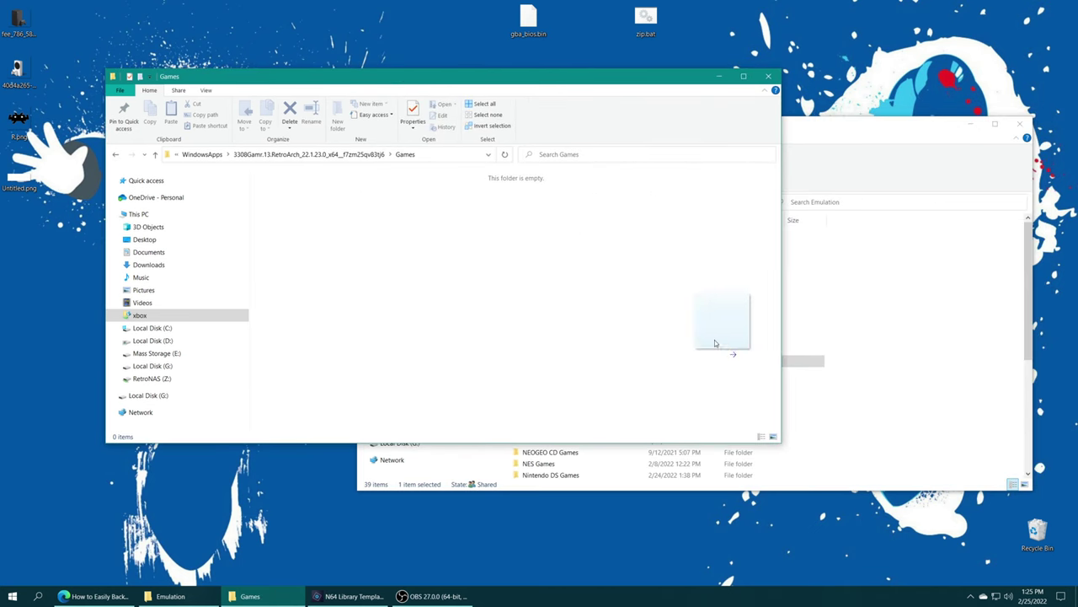
{"action": "left_click_drag", "start_coordinate": [715, 342], "coordinate": [925, 381]}
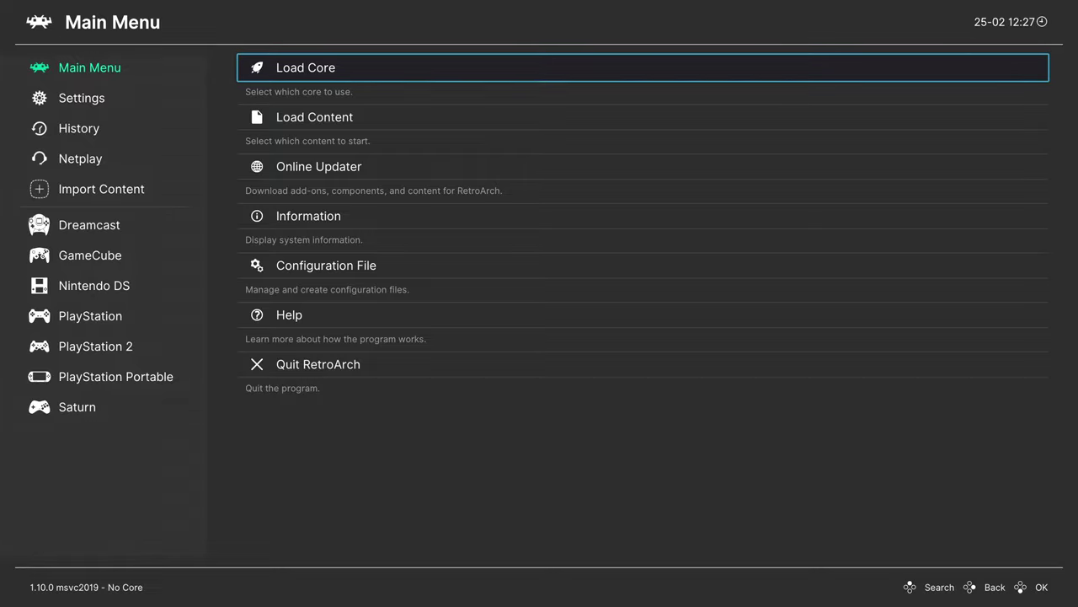
Browse for content to load and open the E:\ drive.
{"action": "left_click", "coordinate": [315, 117]}
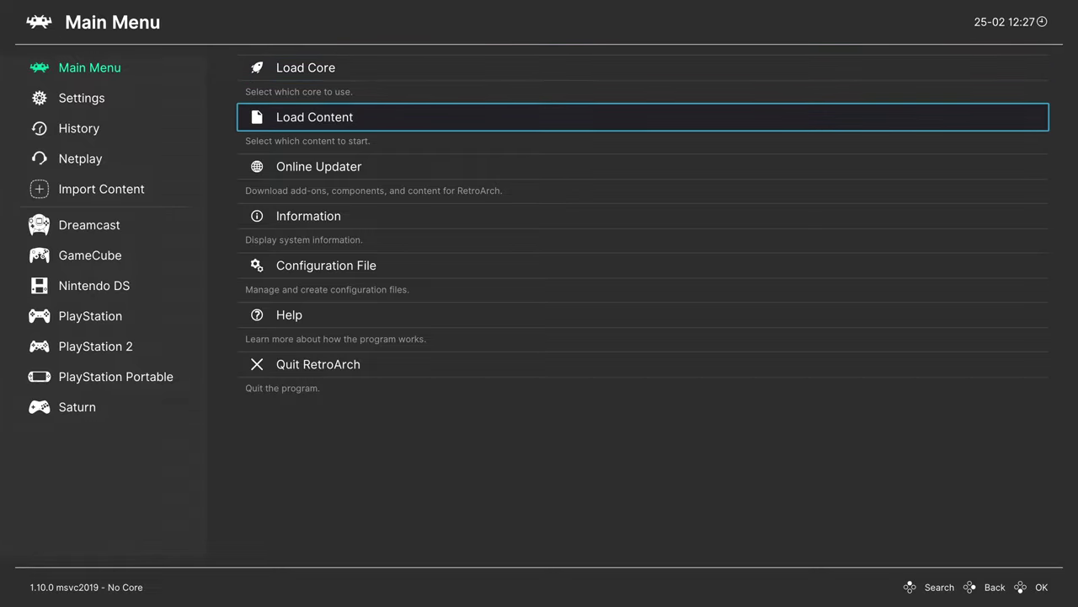
{"action": "key", "text": "Return"}
{"action": "key", "text": "Down"}
{"action": "key", "text": "Down"}
{"action": "key", "text": "Down"}
{"action": "key", "text": "Down"}
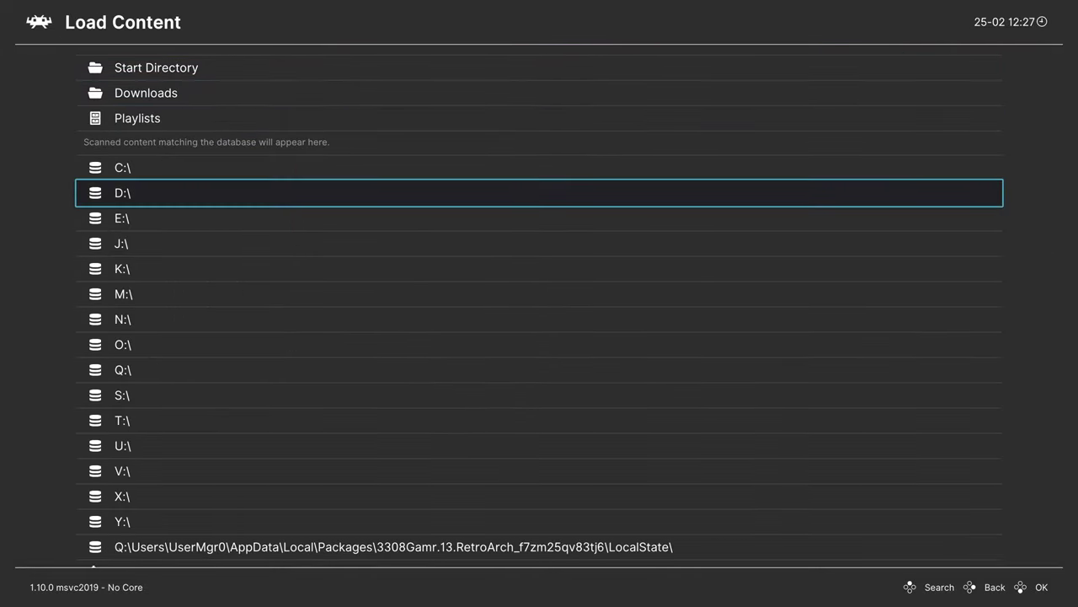
{"action": "key", "text": "Down"}
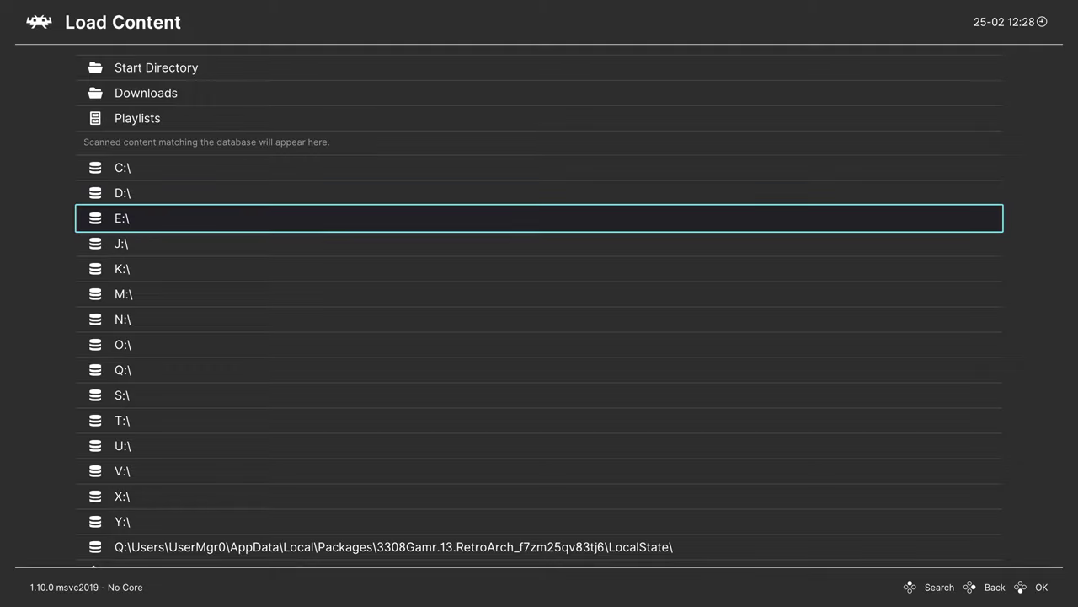
{"action": "key", "text": "Up"}
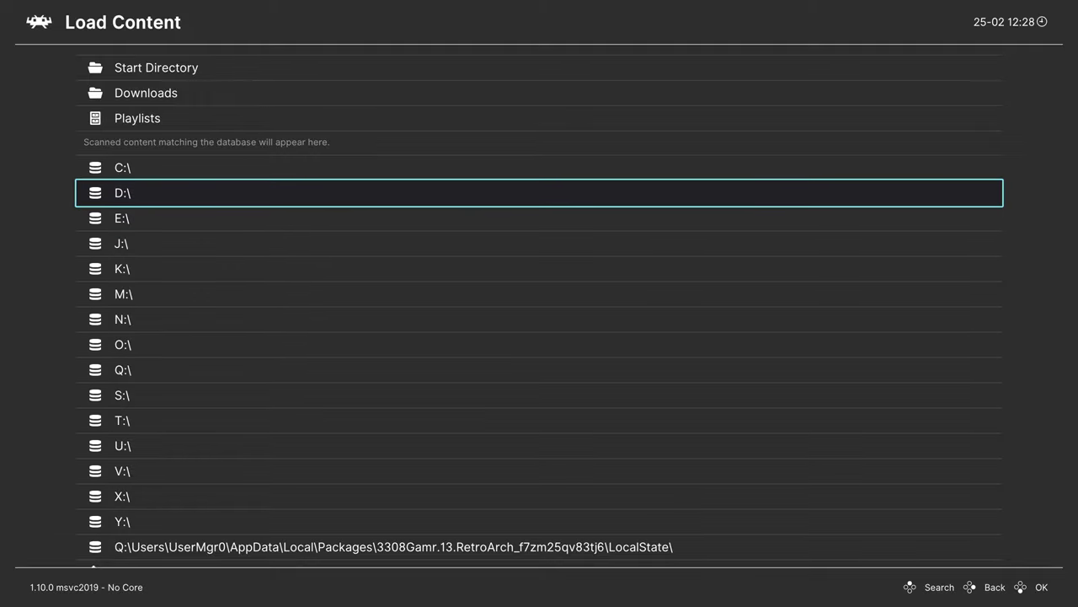
{"action": "key", "text": "Down"}
{"action": "key", "text": "Down"}
{"action": "key", "text": "Down"}
{"action": "key", "text": "Down"}
{"action": "key", "text": "Down"}
{"action": "key", "text": "Down"}
{"action": "key", "text": "Down"}
{"action": "key", "text": "Down"}
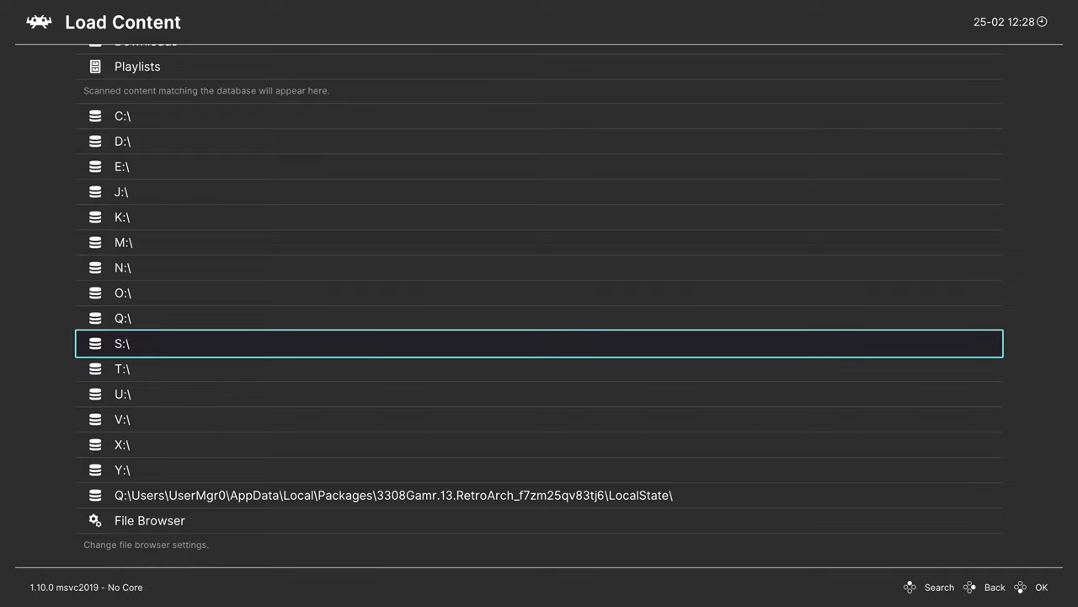
{"action": "key", "text": "Up"}
{"action": "key", "text": "Up"}
{"action": "key", "text": "Up"}
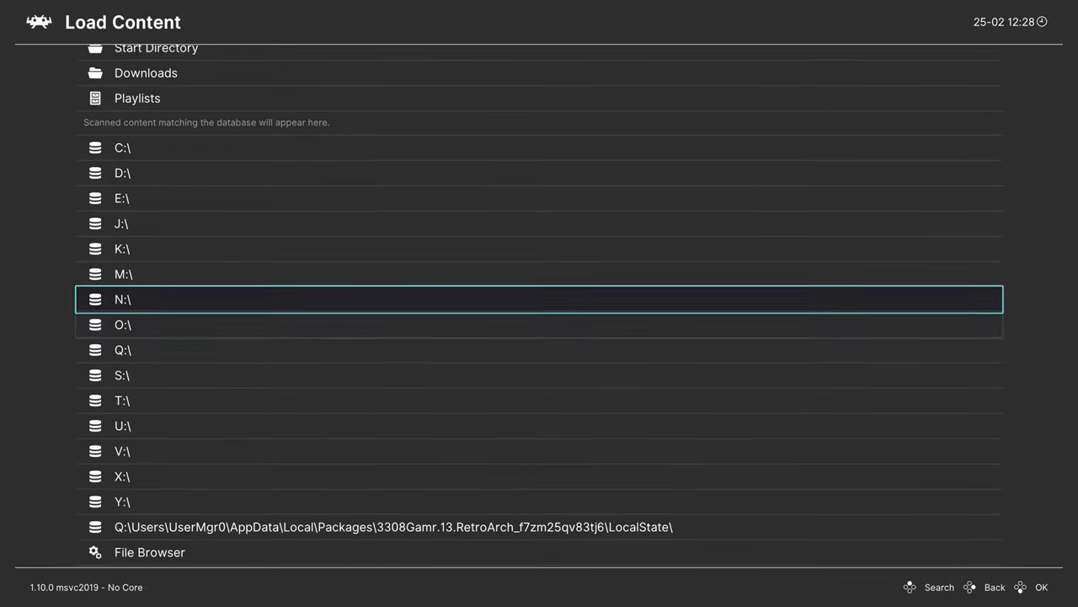
{"action": "key", "text": "Up"}
{"action": "key", "text": "Up"}
{"action": "key", "text": "Up"}
{"action": "key", "text": "Up"}
{"action": "key", "text": "Return"}
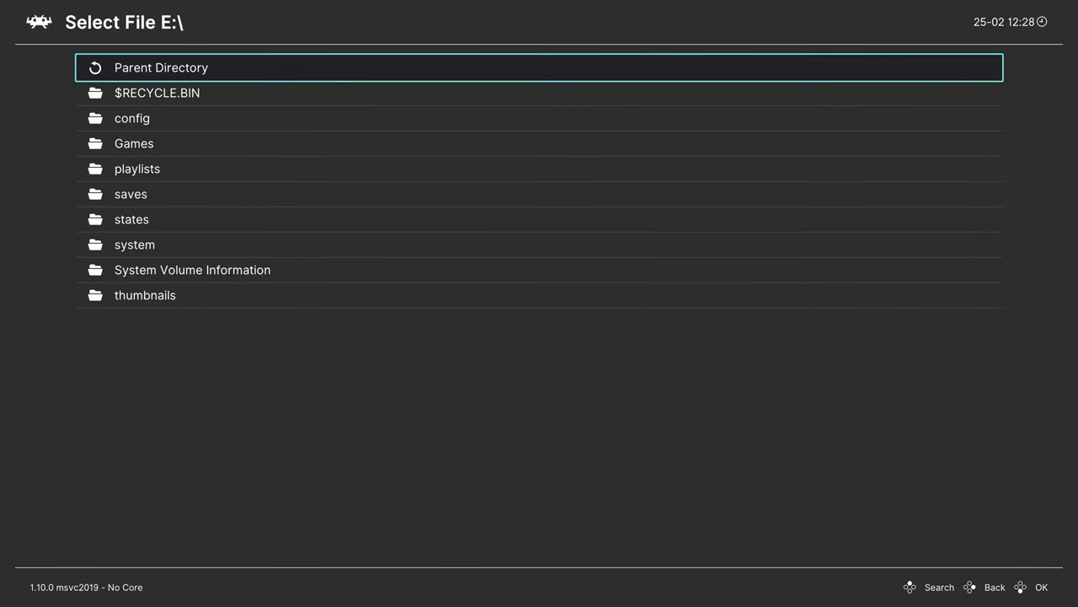
Open the Gameboy Advance Games folder inside the Games folder on E:\.
{"action": "key", "text": "Down"}
{"action": "key", "text": "Down"}
{"action": "key", "text": "Down"}
{"action": "key", "text": "Return"}
{"action": "key", "text": "Down"}
{"action": "key", "text": "Down"}
{"action": "key", "text": "Down"}
{"action": "key", "text": "Down"}
{"action": "key", "text": "Down"}
{"action": "key", "text": "Down"}
{"action": "key", "text": "Down"}
{"action": "key", "text": "Down"}
{"action": "key", "text": "Down"}
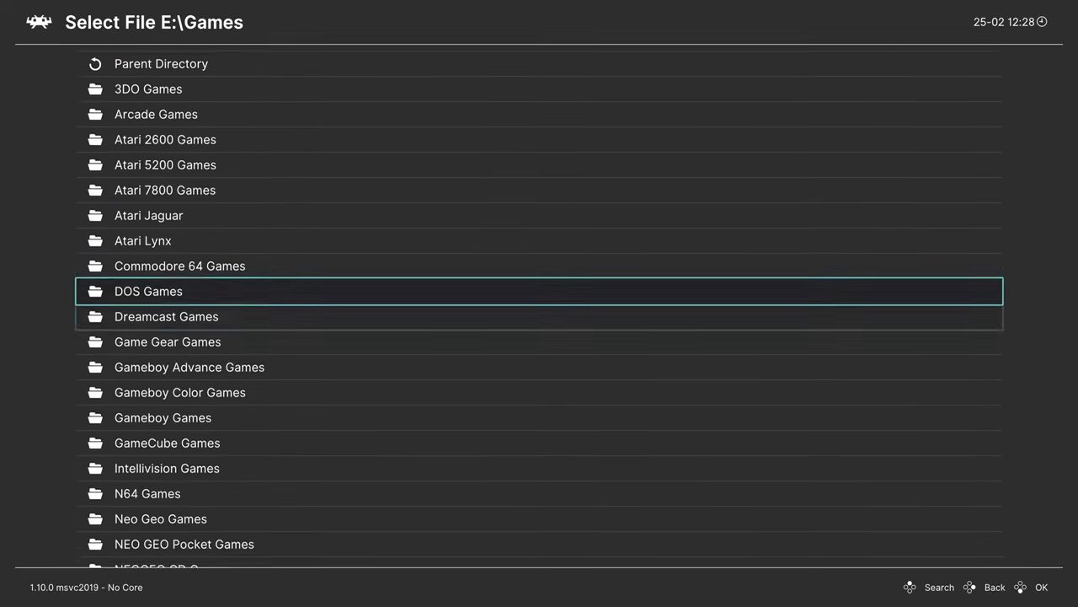
{"action": "key", "text": "Down"}
{"action": "key", "text": "Down"}
{"action": "key", "text": "Down"}
{"action": "key", "text": "Return"}
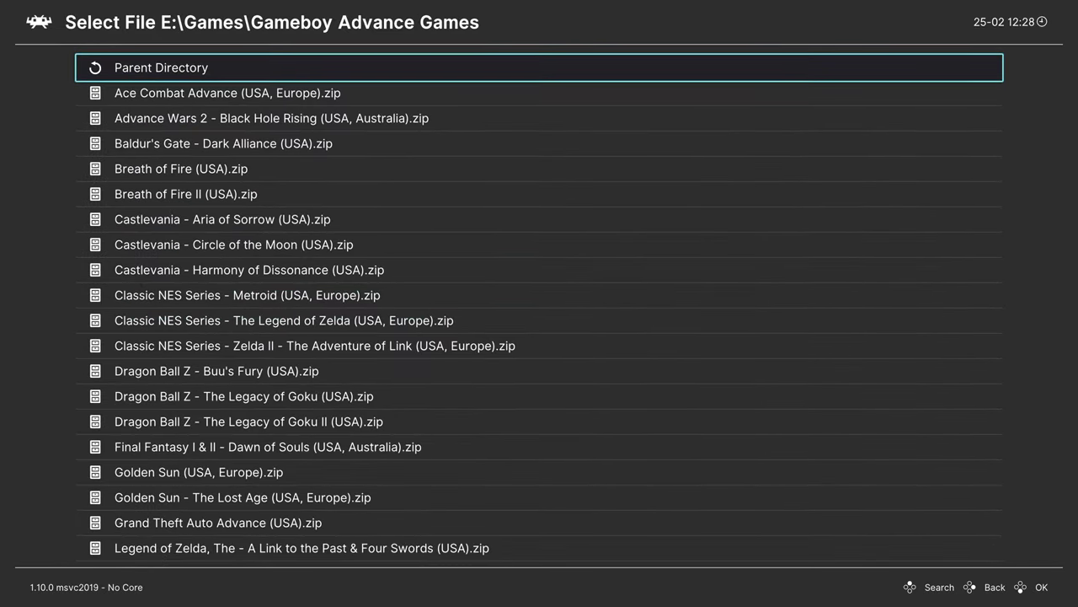
Choose to load the Ace Combat Advance (USA, Europe).zip archive as content.
{"action": "key", "text": "Down"}
{"action": "key", "text": "Return"}
{"action": "key", "text": "Down"}
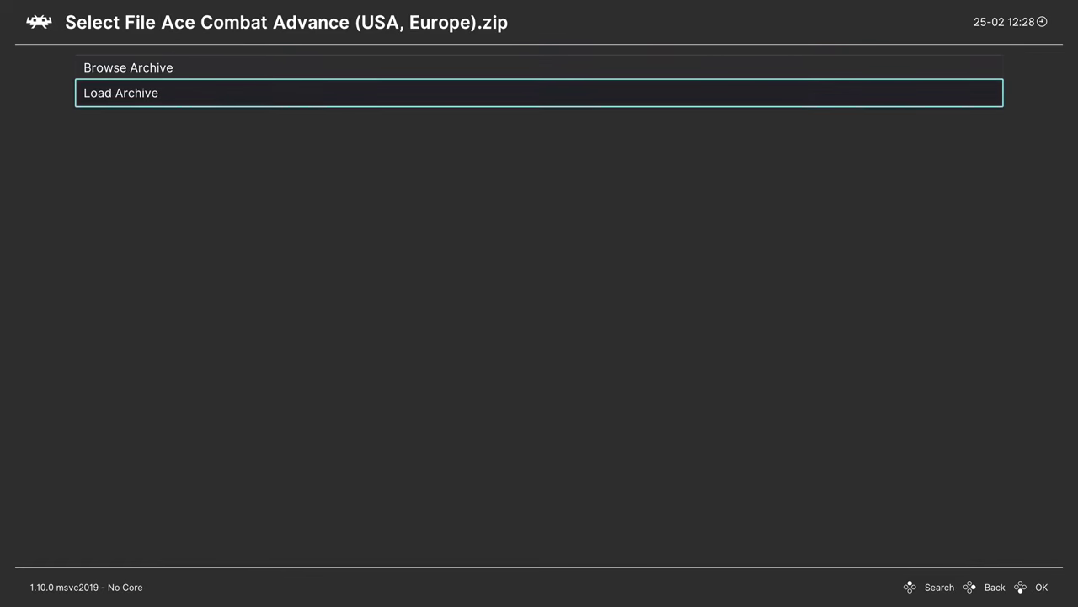
{"action": "key", "text": "Return"}
Look through the suggested cores to Nintendo - Game Boy Advance (mGBA), and return to the main menu.
{"action": "key", "text": "Down"}
{"action": "key", "text": "Down"}
{"action": "key", "text": "Down"}
{"action": "key", "text": "Down"}
{"action": "key", "text": "Down"}
{"action": "key", "text": "Down"}
{"action": "key", "text": "Down"}
{"action": "key", "text": "Down"}
{"action": "key", "text": "Down"}
{"action": "key", "text": "Down"}
{"action": "key", "text": "Down"}
{"action": "key", "text": "Down"}
{"action": "key", "text": "Down"}
{"action": "key", "text": "Down"}
{"action": "key", "text": "Down"}
{"action": "key", "text": "Down"}
{"action": "key", "text": "Down"}
{"action": "key", "text": "Down"}
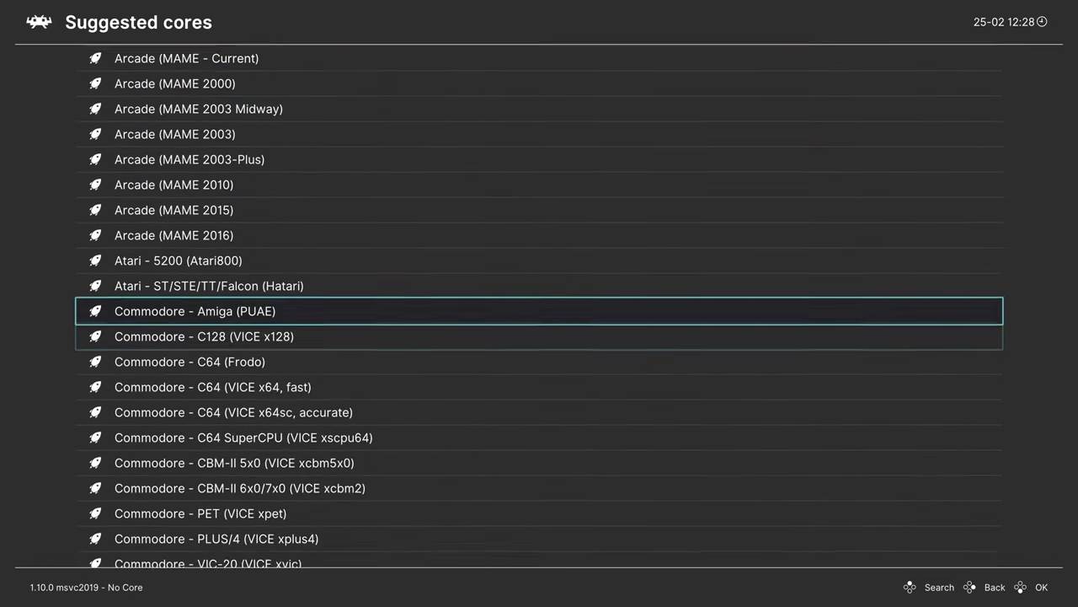
{"action": "key", "text": "Down"}
{"action": "key", "text": "Down"}
{"action": "key", "text": "Down"}
{"action": "key", "text": "Down"}
{"action": "key", "text": "Down"}
{"action": "key", "text": "Down"}
{"action": "key", "text": "Down"}
{"action": "key", "text": "Down"}
{"action": "key", "text": "Down"}
{"action": "key", "text": "Down"}
{"action": "key", "text": "Down"}
{"action": "key", "text": "Down"}
{"action": "key", "text": "Down"}
{"action": "key", "text": "Down"}
{"action": "key", "text": "Down"}
{"action": "key", "text": "Down"}
{"action": "key", "text": "Down"}
{"action": "key", "text": "Down"}
{"action": "key", "text": "Down"}
{"action": "key", "text": "Up"}
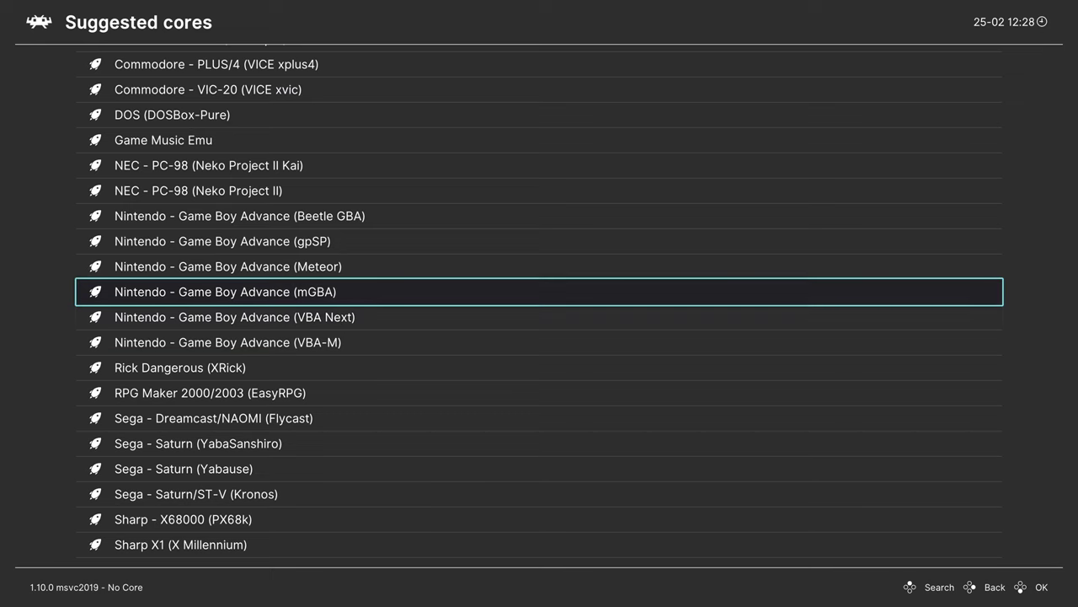
{"action": "key", "text": "Return"}
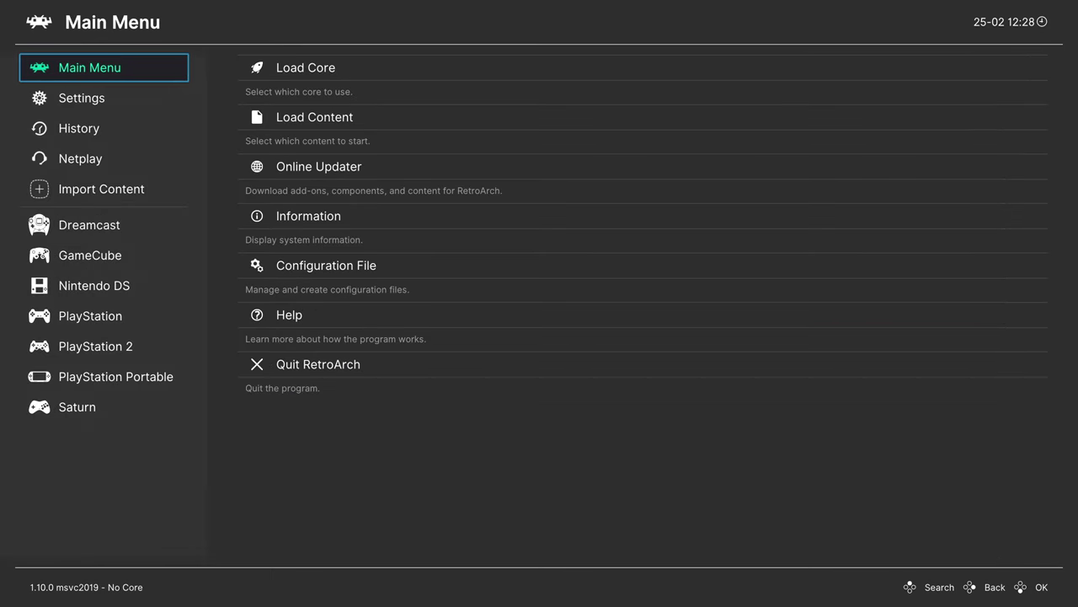
Open the Manual Scan settings for importing content.
{"action": "key", "text": "Down"}
{"action": "key", "text": "Down"}
{"action": "key", "text": "Down"}
{"action": "key", "text": "Down"}
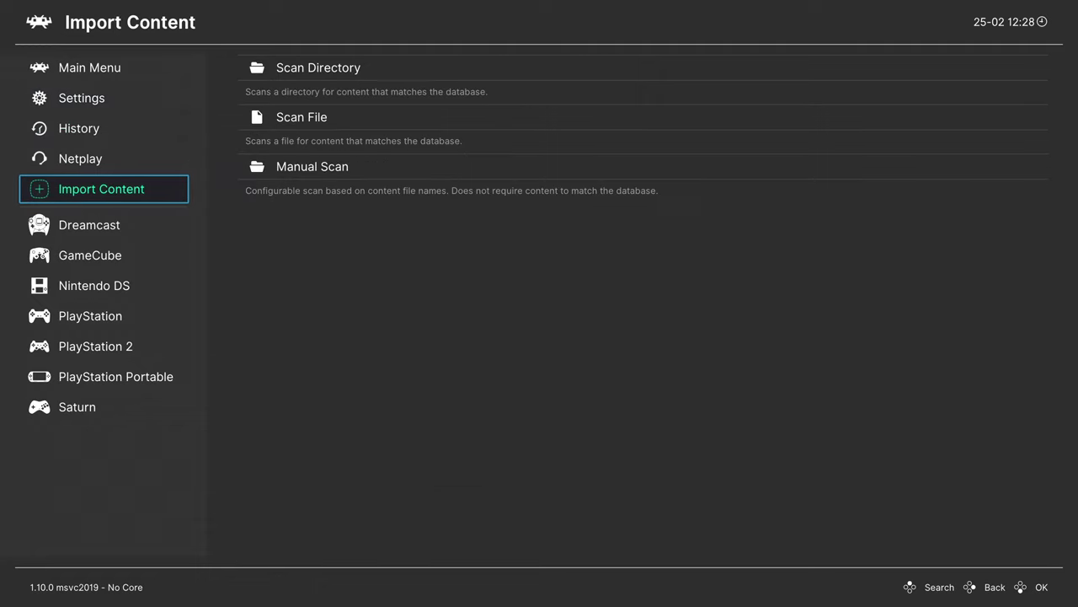
{"action": "key", "text": "Right"}
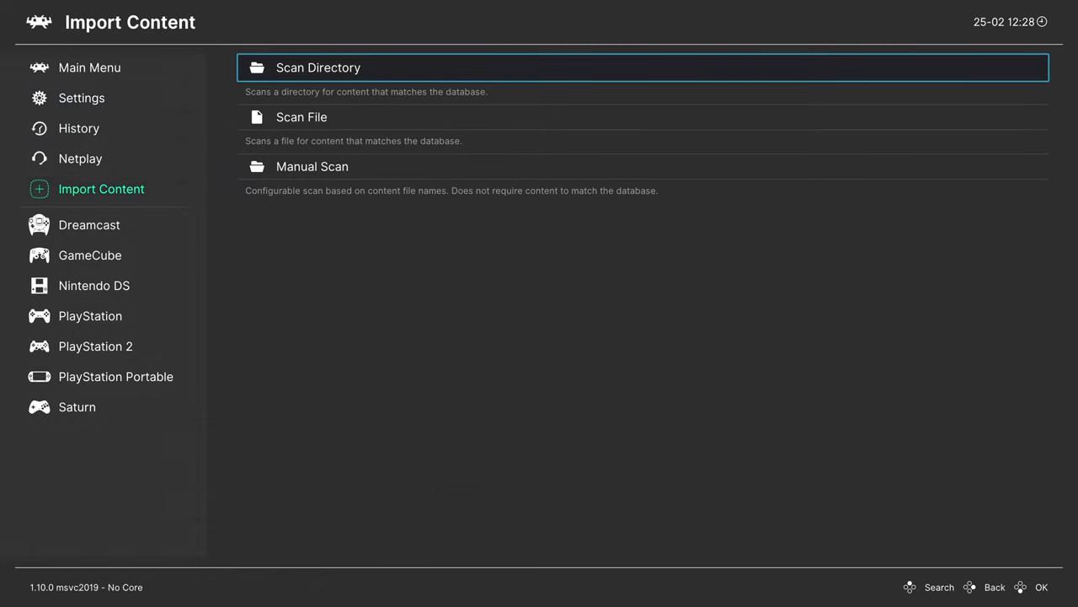
{"action": "key", "text": "Down"}
{"action": "key", "text": "Down"}
{"action": "key", "text": "Return"}
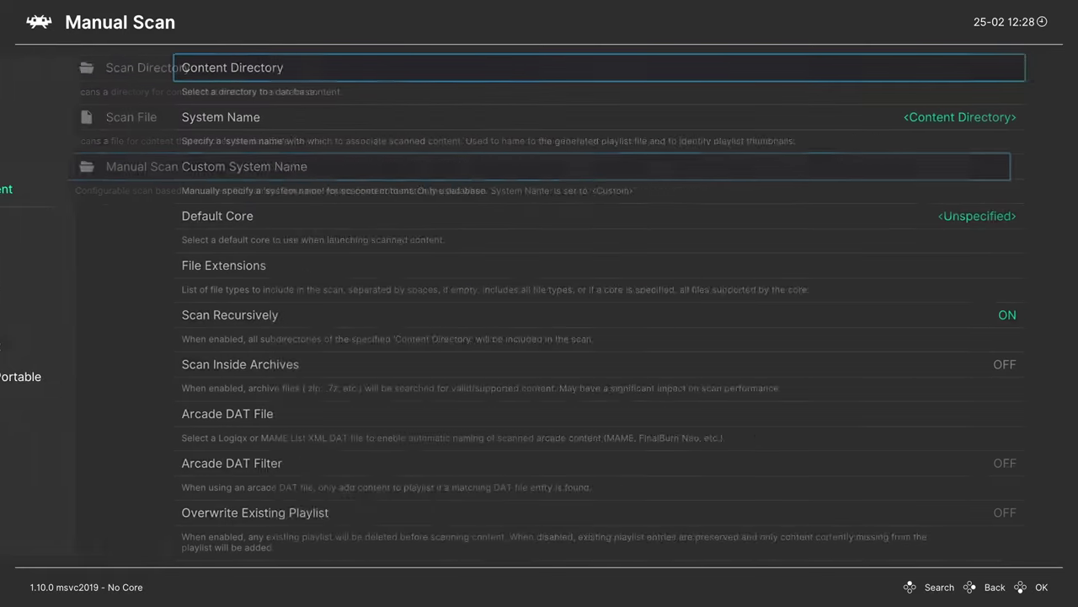
Set the scan's content directory to E:\Games\Gameboy Advance Games.
{"action": "key", "text": "Return"}
{"action": "key", "text": "Down"}
{"action": "key", "text": "Down"}
{"action": "key", "text": "Return"}
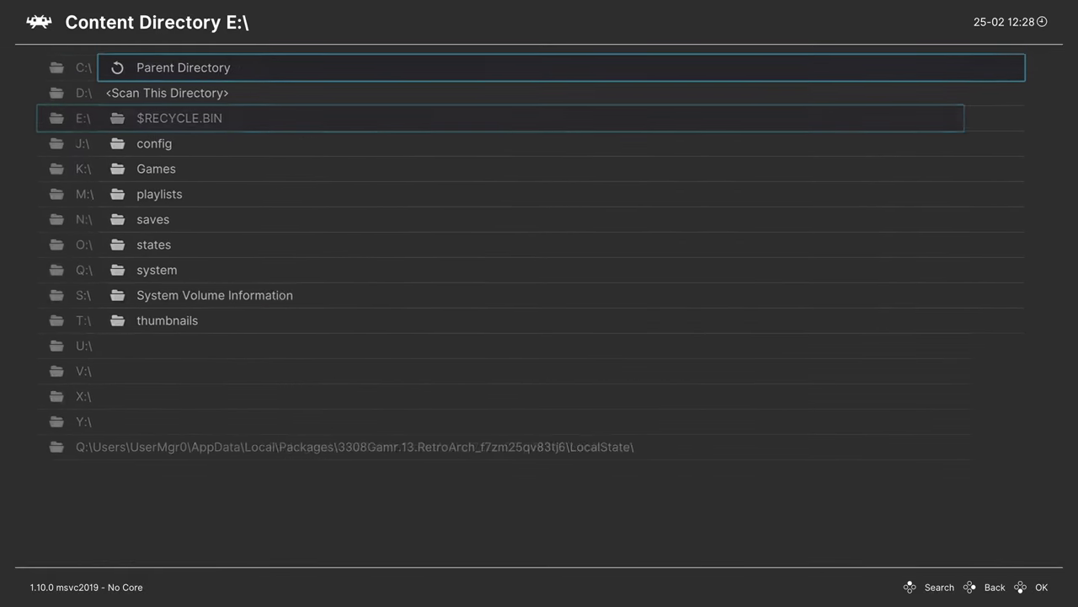
{"action": "key", "text": "Down"}
{"action": "key", "text": "Down"}
{"action": "key", "text": "Down"}
{"action": "key", "text": "Down"}
{"action": "key", "text": "Return"}
{"action": "key", "text": "Down"}
{"action": "key", "text": "Down"}
{"action": "key", "text": "Down"}
{"action": "key", "text": "Down"}
{"action": "key", "text": "Down"}
{"action": "key", "text": "Down"}
{"action": "key", "text": "Down"}
{"action": "key", "text": "Down"}
{"action": "key", "text": "Down"}
{"action": "key", "text": "Down"}
{"action": "key", "text": "Down"}
{"action": "key", "text": "Down"}
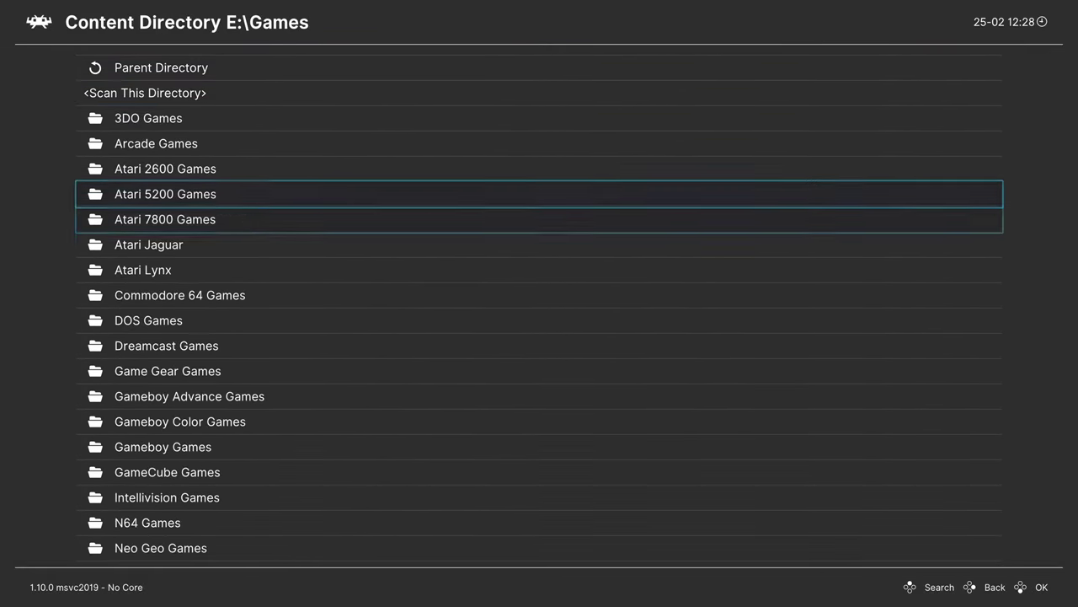
{"action": "key", "text": "Return"}
{"action": "key", "text": "Down"}
{"action": "key", "text": "Return"}
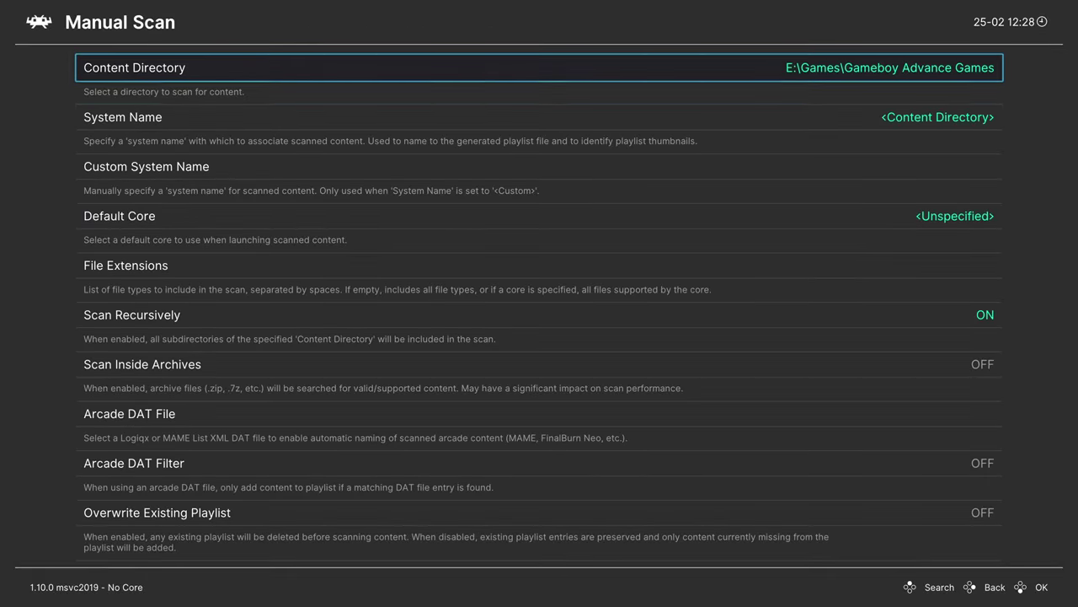
Set the scan's system name to Nintendo - Game Boy Advance.
{"action": "key", "text": "Down"}
{"action": "key", "text": "Return"}
{"action": "key", "text": "Down"}
{"action": "key", "text": "Down"}
{"action": "key", "text": "Down"}
{"action": "key", "text": "Down"}
{"action": "key", "text": "Down"}
{"action": "key", "text": "Down"}
{"action": "key", "text": "Down"}
{"action": "key", "text": "Down"}
{"action": "key", "text": "Down"}
{"action": "key", "text": "Down"}
{"action": "key", "text": "Down"}
{"action": "key", "text": "Down"}
{"action": "key", "text": "Down"}
{"action": "key", "text": "Down"}
{"action": "key", "text": "Down"}
{"action": "key", "text": "Down"}
{"action": "key", "text": "Down"}
{"action": "key", "text": "Down"}
{"action": "key", "text": "Down"}
{"action": "key", "text": "Down"}
{"action": "key", "text": "Down"}
{"action": "key", "text": "Down"}
{"action": "key", "text": "Down"}
{"action": "key", "text": "Down"}
{"action": "key", "text": "Down"}
{"action": "key", "text": "Down"}
{"action": "key", "text": "Down"}
{"action": "key", "text": "Down"}
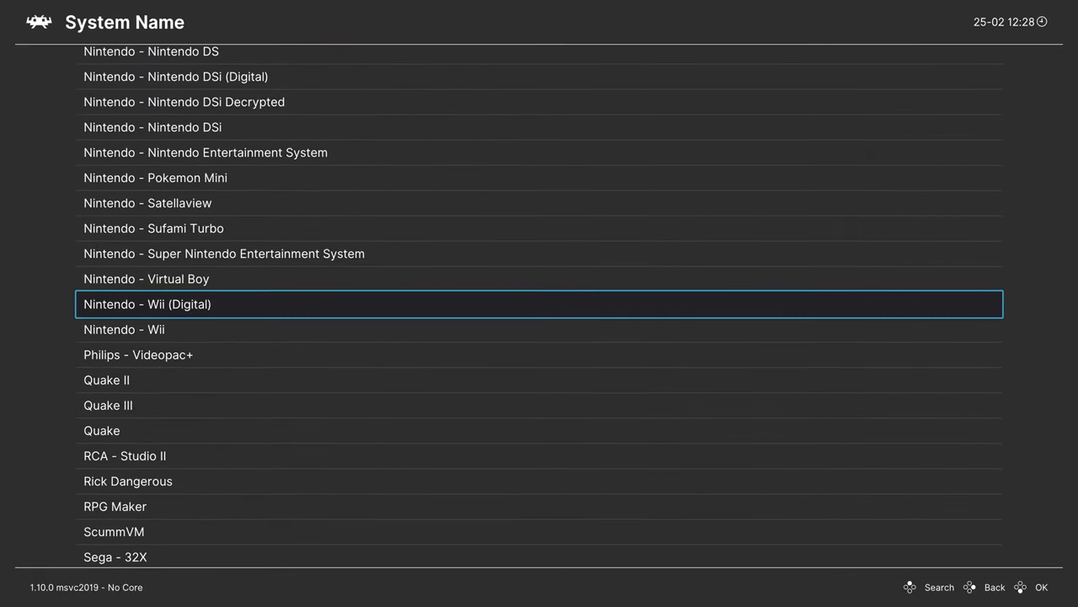
{"action": "key", "text": "Up"}
{"action": "key", "text": "Up"}
{"action": "key", "text": "Up"}
{"action": "key", "text": "Up"}
{"action": "key", "text": "Up"}
{"action": "key", "text": "Up"}
{"action": "key", "text": "Up"}
{"action": "key", "text": "Up"}
{"action": "key", "text": "Up"}
{"action": "key", "text": "Up"}
{"action": "key", "text": "Up"}
{"action": "key", "text": "Up"}
{"action": "key", "text": "Up"}
{"action": "key", "text": "Up"}
{"action": "key", "text": "Up"}
{"action": "key", "text": "Up"}
{"action": "key", "text": "Up"}
{"action": "key", "text": "Up"}
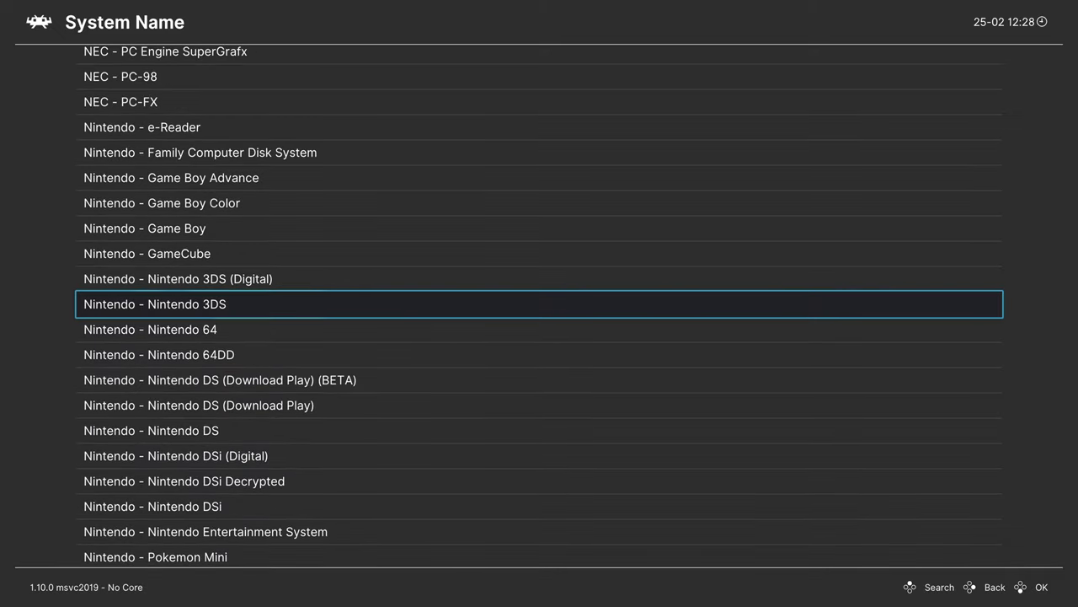
{"action": "key", "text": "Up"}
{"action": "key", "text": "Up"}
{"action": "key", "text": "Return"}
Set the scan's default core to Nintendo - Game Boy Advance (mGBA).
{"action": "key", "text": "Down"}
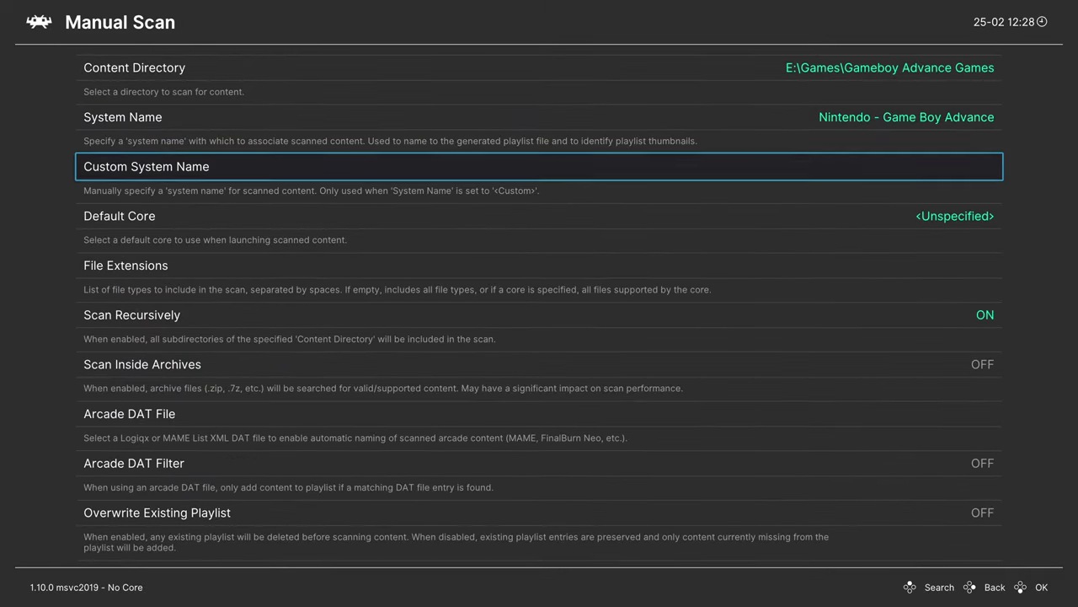
{"action": "key", "text": "Down"}
{"action": "key", "text": "Return"}
{"action": "key", "text": "Down"}
{"action": "key", "text": "Down"}
{"action": "key", "text": "Down"}
{"action": "key", "text": "Down"}
{"action": "key", "text": "Down"}
{"action": "key", "text": "Down"}
{"action": "key", "text": "Down"}
{"action": "key", "text": "Down"}
{"action": "key", "text": "Down"}
{"action": "key", "text": "Down"}
{"action": "key", "text": "Down"}
{"action": "key", "text": "Down"}
{"action": "key", "text": "Down"}
{"action": "key", "text": "Down"}
{"action": "key", "text": "Down"}
{"action": "key", "text": "Down"}
{"action": "key", "text": "Down"}
{"action": "key", "text": "Down"}
{"action": "key", "text": "Down"}
{"action": "key", "text": "Down"}
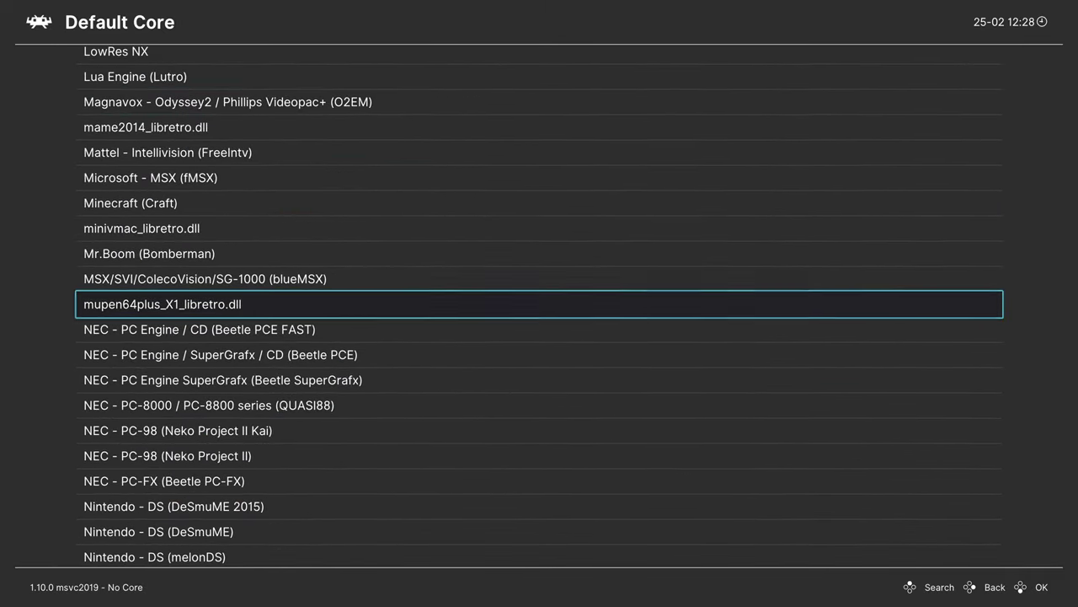
{"action": "key", "text": "Down"}
{"action": "key", "text": "Down"}
{"action": "key", "text": "Down"}
{"action": "key", "text": "Down"}
{"action": "key", "text": "Down"}
{"action": "key", "text": "Down"}
{"action": "key", "text": "Down"}
{"action": "key", "text": "Down"}
{"action": "key", "text": "Down"}
{"action": "key", "text": "Down"}
{"action": "key", "text": "Down"}
{"action": "key", "text": "Down"}
{"action": "key", "text": "Down"}
{"action": "key", "text": "Down"}
{"action": "key", "text": "Down"}
{"action": "key", "text": "Down"}
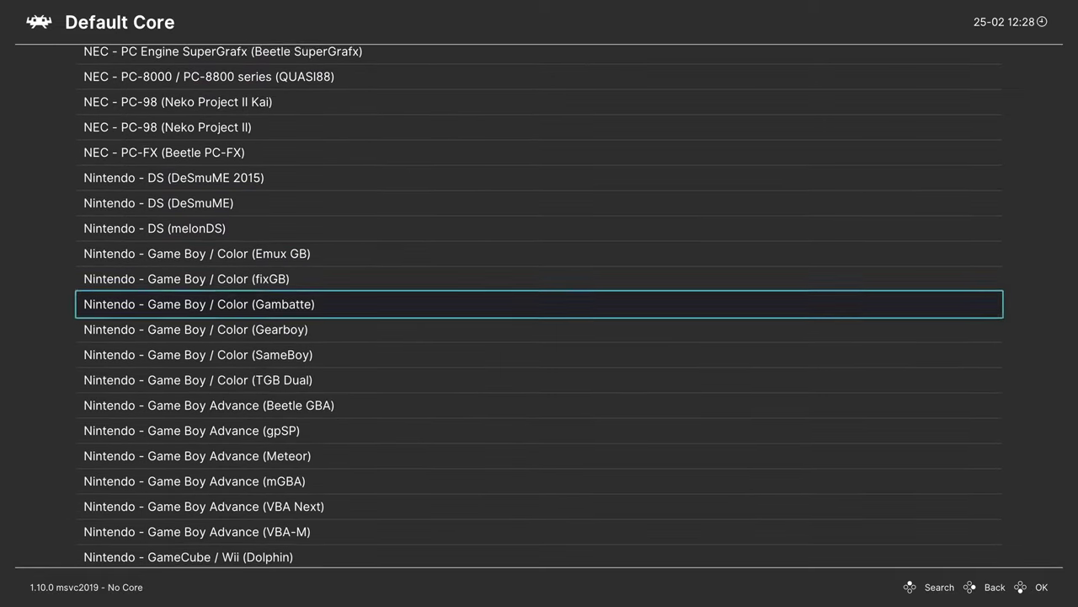
{"action": "key", "text": "Down"}
{"action": "key", "text": "Down"}
{"action": "key", "text": "Down"}
{"action": "key", "text": "Down"}
{"action": "key", "text": "Return"}
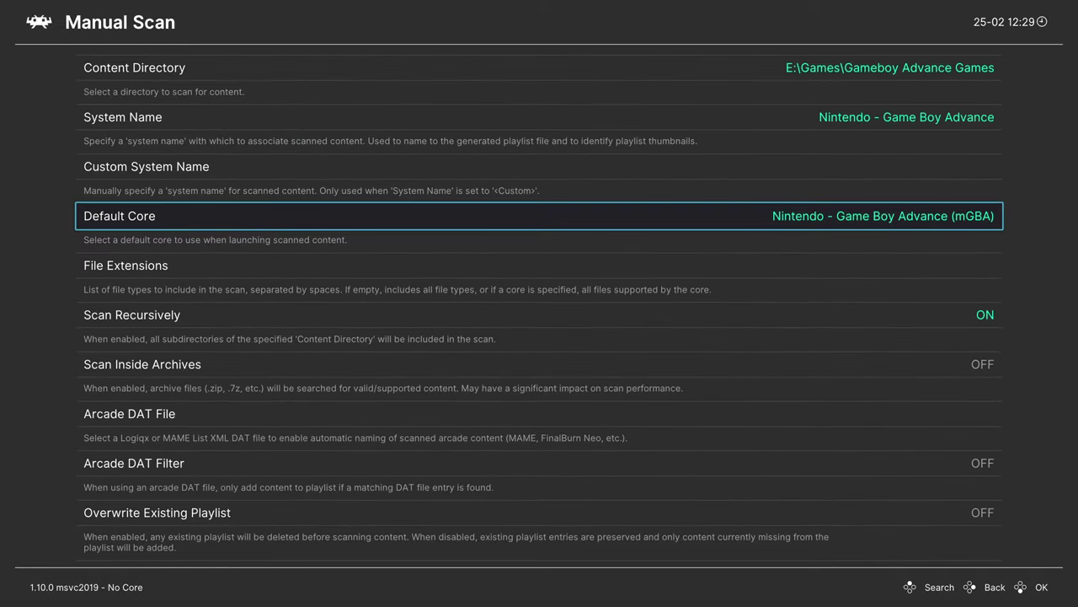
Enable Scan Inside Archives and start the manual scan, leaving the arcade DAT and playlist overwrite options off.
{"action": "key", "text": "Down"}
{"action": "key", "text": "Down"}
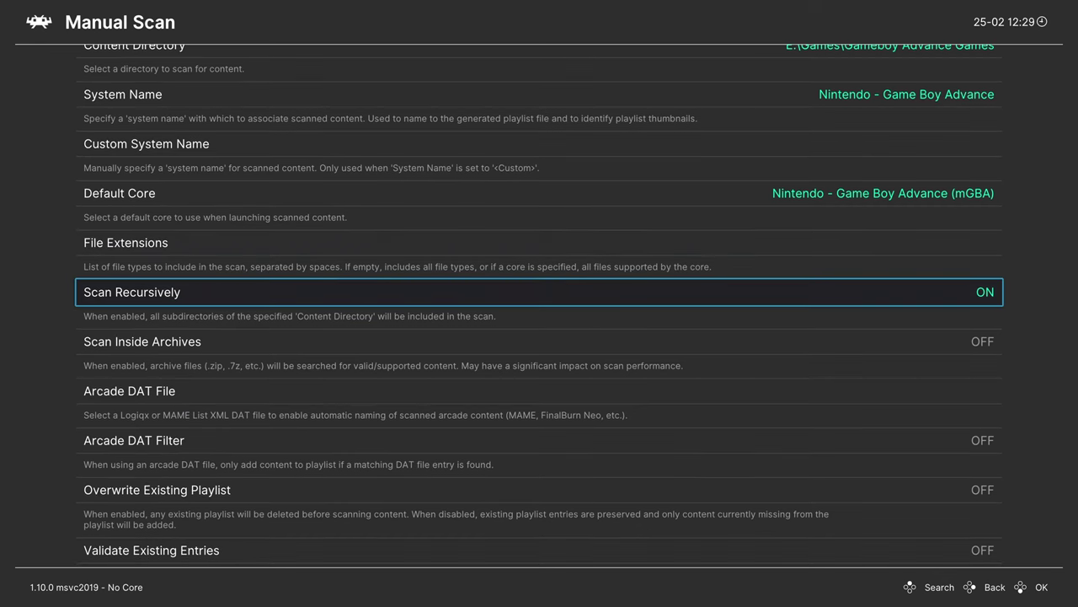
{"action": "key", "text": "Down"}
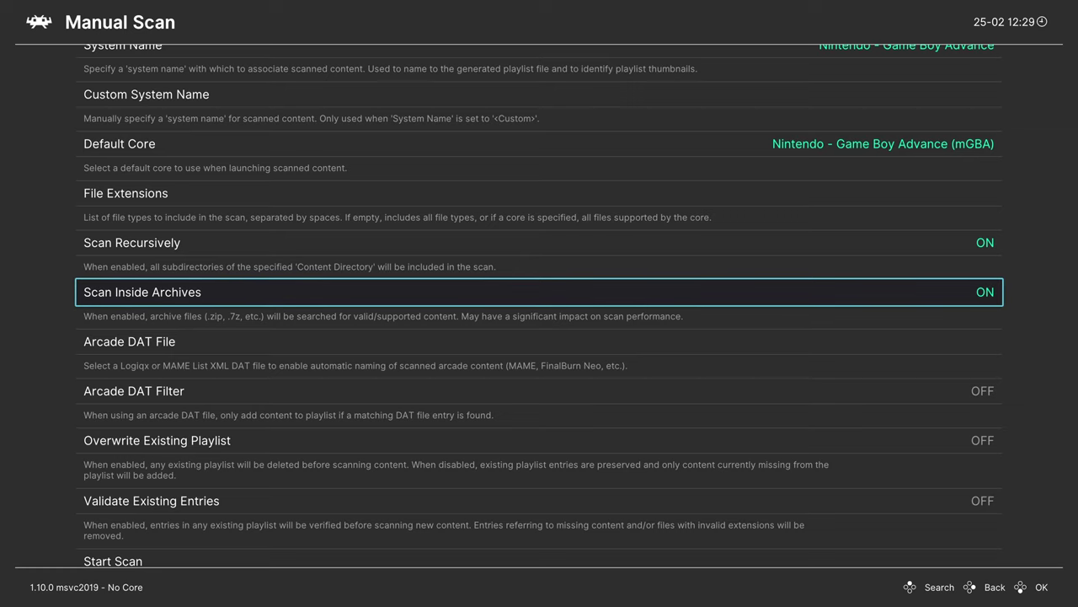
{"action": "key", "text": "Down"}
{"action": "key", "text": "Down"}
{"action": "key", "text": "Down"}
{"action": "key", "text": "Down"}
{"action": "key", "text": "Down"}
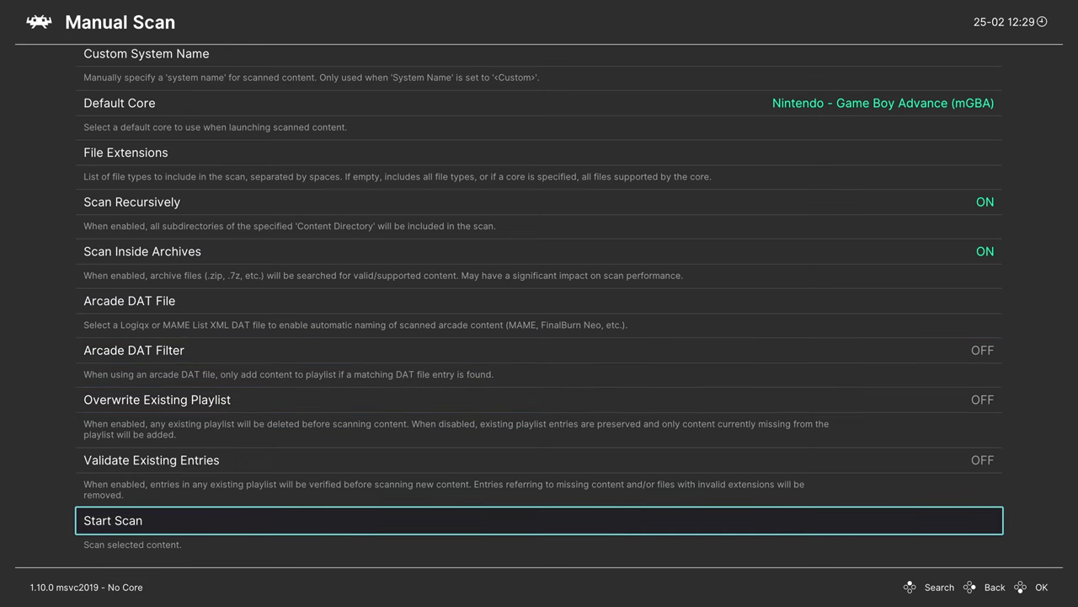
{"action": "key", "text": "Return"}
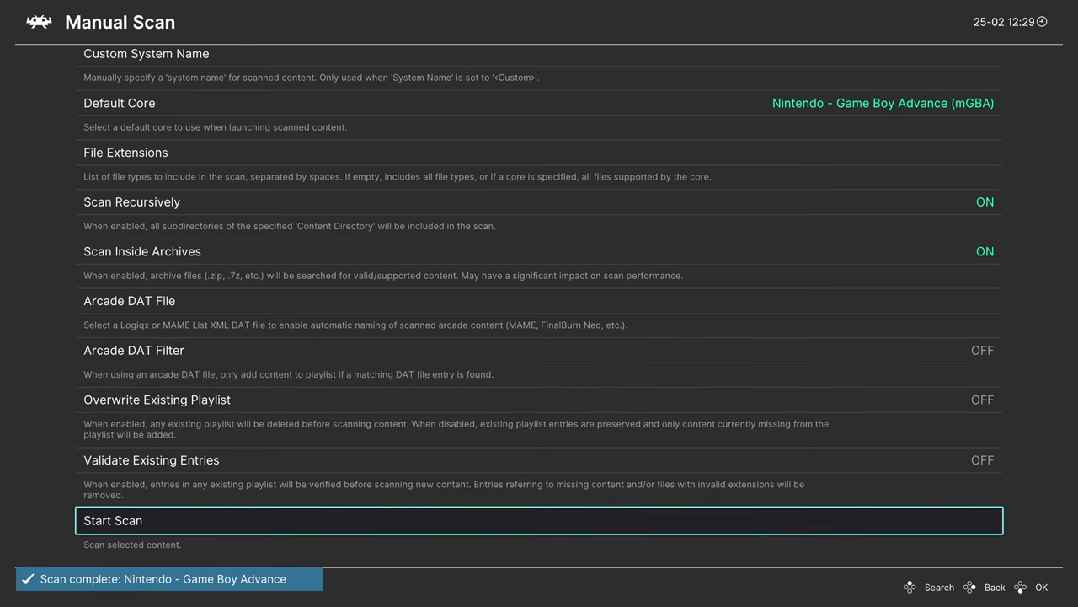
Leave the scan settings and open the Game Boy Advance playlist's game list.
{"action": "key", "text": "BackSpace"}
{"action": "key", "text": "Left"}
{"action": "key", "text": "Down"}
{"action": "key", "text": "Down"}
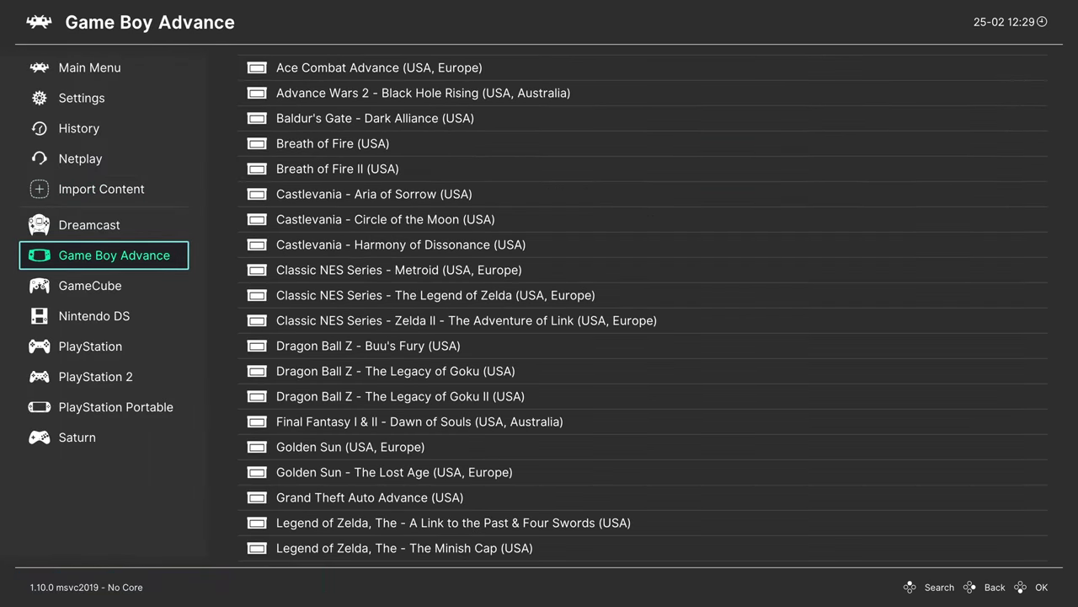
{"action": "key", "text": "Right"}
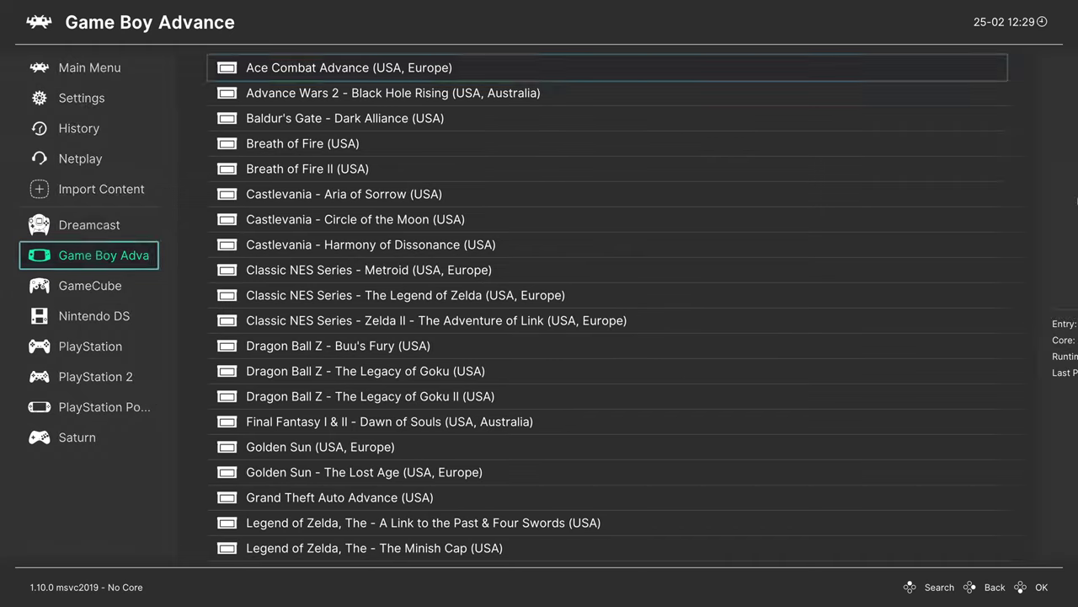
Run a Tony Hawk's Pro Skater game from the Game Boy Advance playlist.
{"action": "key", "text": "Down"}
{"action": "key", "text": "Down"}
{"action": "key", "text": "Down"}
{"action": "key", "text": "Down"}
{"action": "key", "text": "Down"}
{"action": "key", "text": "Down"}
{"action": "key", "text": "Down"}
{"action": "key", "text": "Down"}
{"action": "key", "text": "Down"}
{"action": "key", "text": "Down"}
{"action": "key", "text": "Down"}
{"action": "key", "text": "Down"}
{"action": "key", "text": "Down"}
{"action": "key", "text": "Down"}
{"action": "key", "text": "Down"}
{"action": "key", "text": "Down"}
{"action": "key", "text": "Down"}
{"action": "key", "text": "Down"}
{"action": "key", "text": "Down"}
{"action": "key", "text": "Down"}
{"action": "key", "text": "Down"}
{"action": "key", "text": "Down"}
{"action": "key", "text": "Down"}
{"action": "key", "text": "Down"}
{"action": "key", "text": "Down"}
{"action": "key", "text": "Down"}
{"action": "key", "text": "Down"}
{"action": "key", "text": "Down"}
{"action": "key", "text": "Down"}
{"action": "key", "text": "Down"}
{"action": "key", "text": "Down"}
{"action": "key", "text": "Down"}
{"action": "key", "text": "Down"}
{"action": "key", "text": "Down"}
{"action": "key", "text": "Down"}
{"action": "key", "text": "Down"}
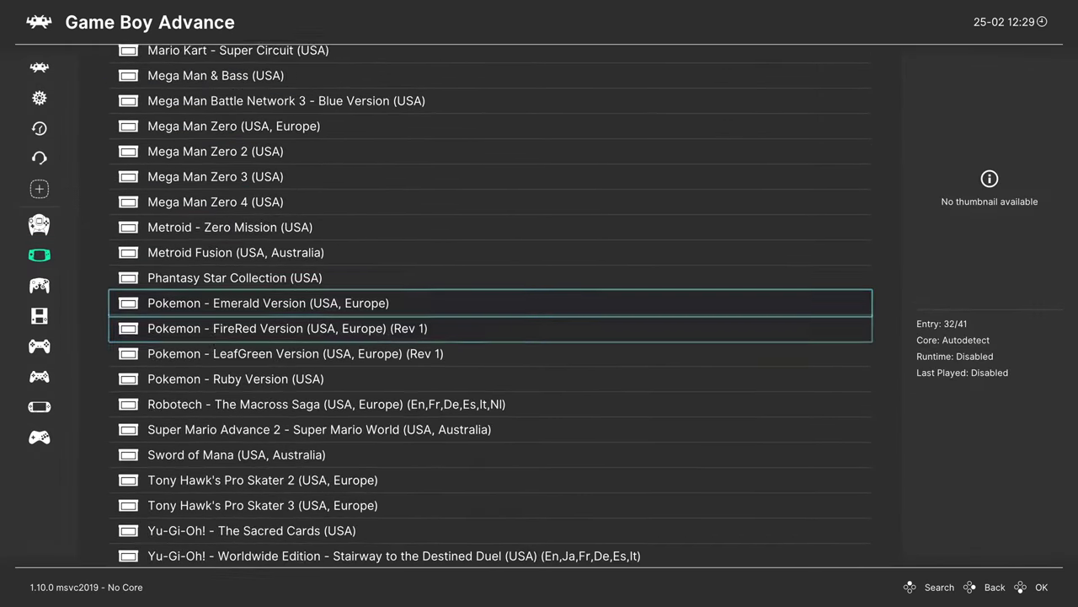
{"action": "key", "text": "Return"}
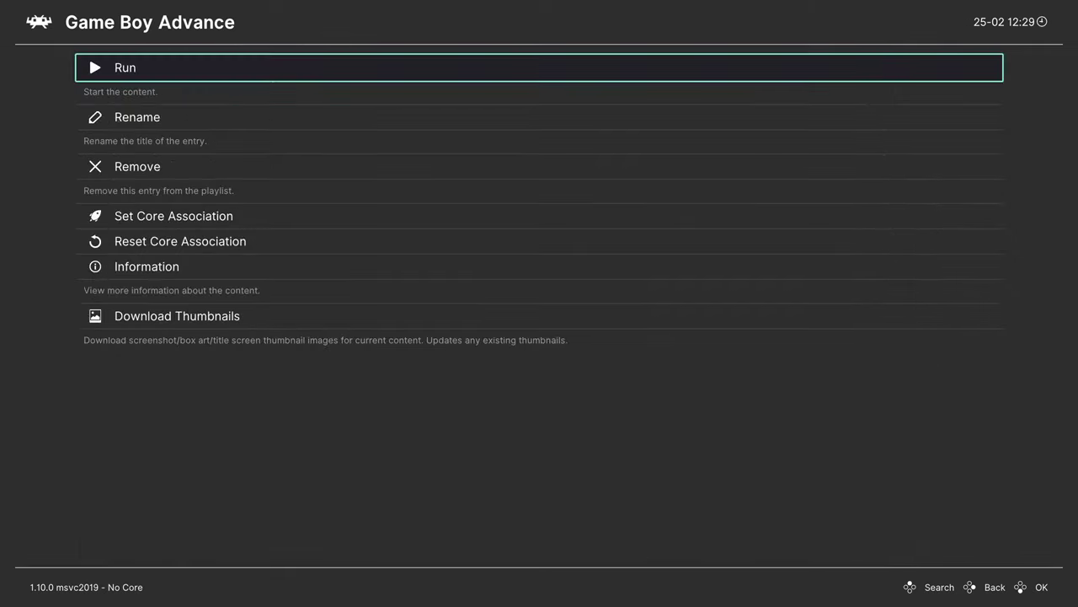
{"action": "key", "text": "Return"}
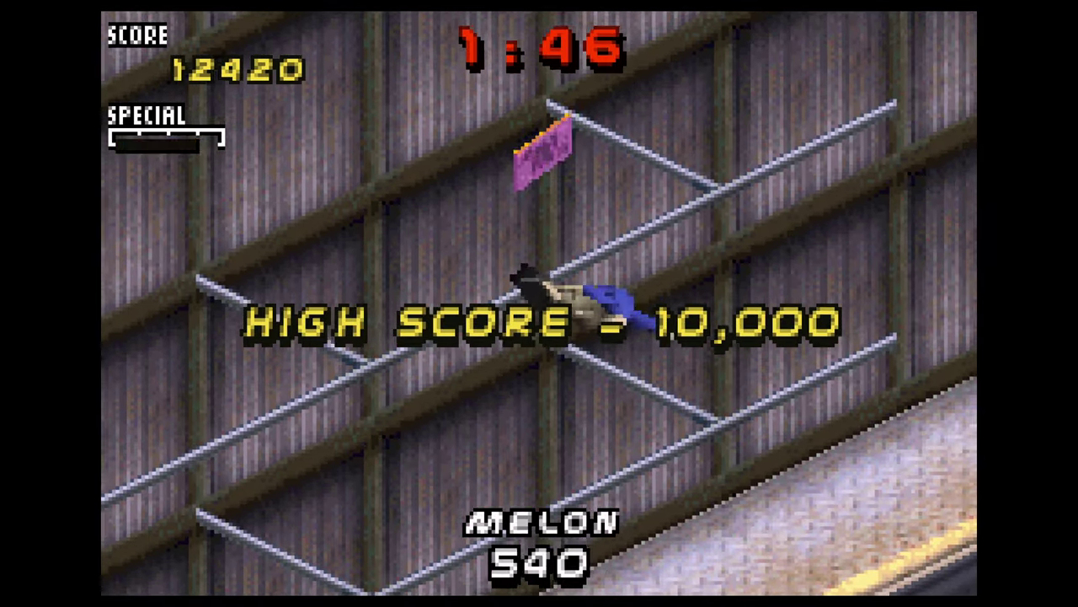
Pause the running skateboarding game and bring up the Quick Menu over it.
{"action": "key", "text": "Return"}
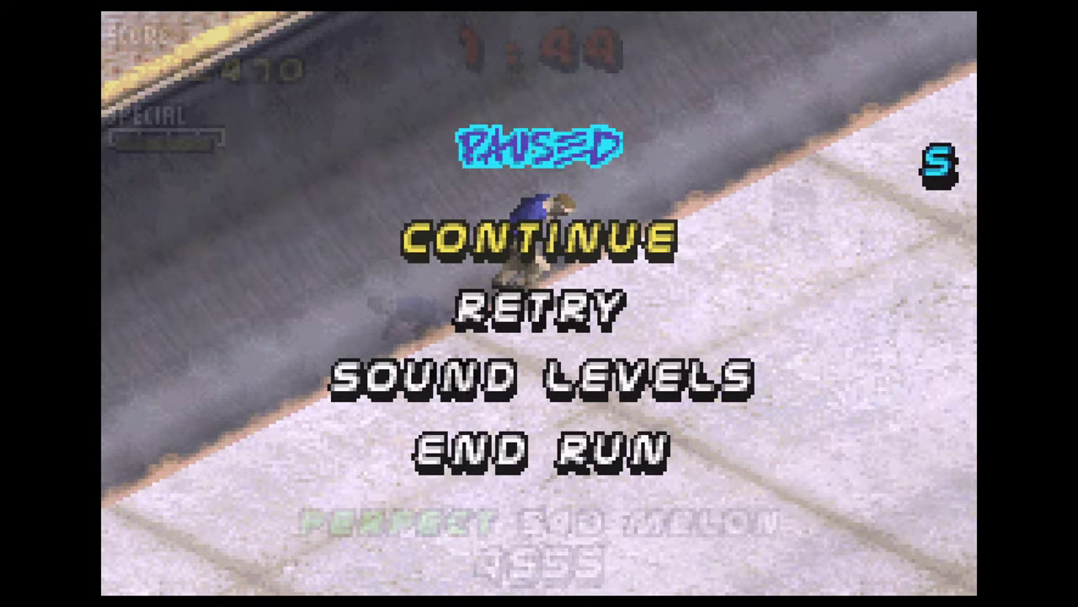
{"action": "key", "text": "F1"}
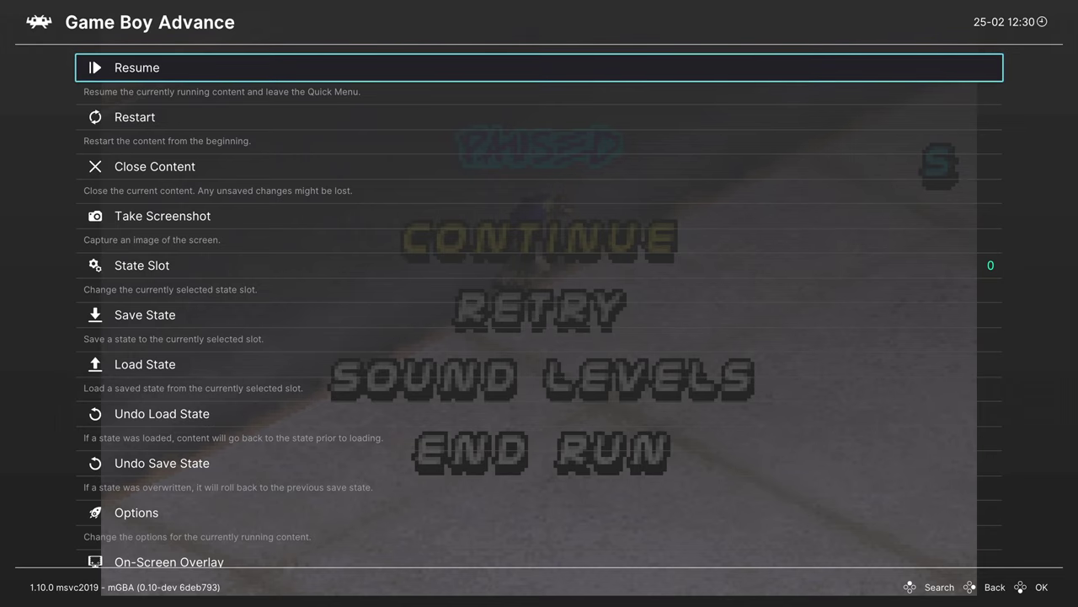
Open the System category of the core options for the running game.
{"action": "key", "text": "Down"}
{"action": "key", "text": "Down"}
{"action": "key", "text": "Down"}
{"action": "key", "text": "Down"}
{"action": "key", "text": "Down"}
{"action": "key", "text": "Down"}
{"action": "key", "text": "Down"}
{"action": "key", "text": "Down"}
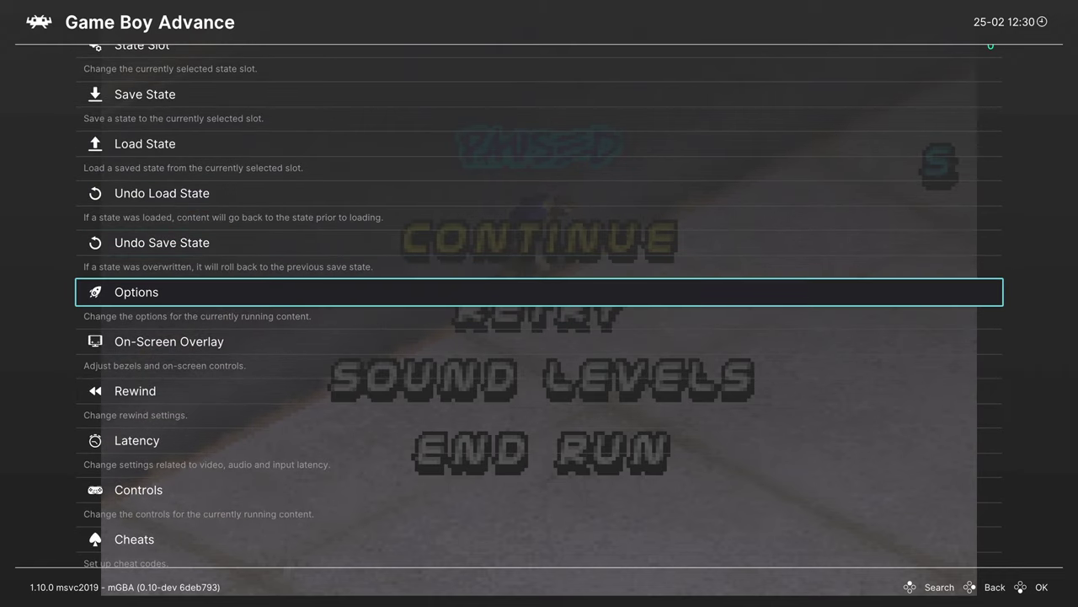
{"action": "key", "text": "Return"}
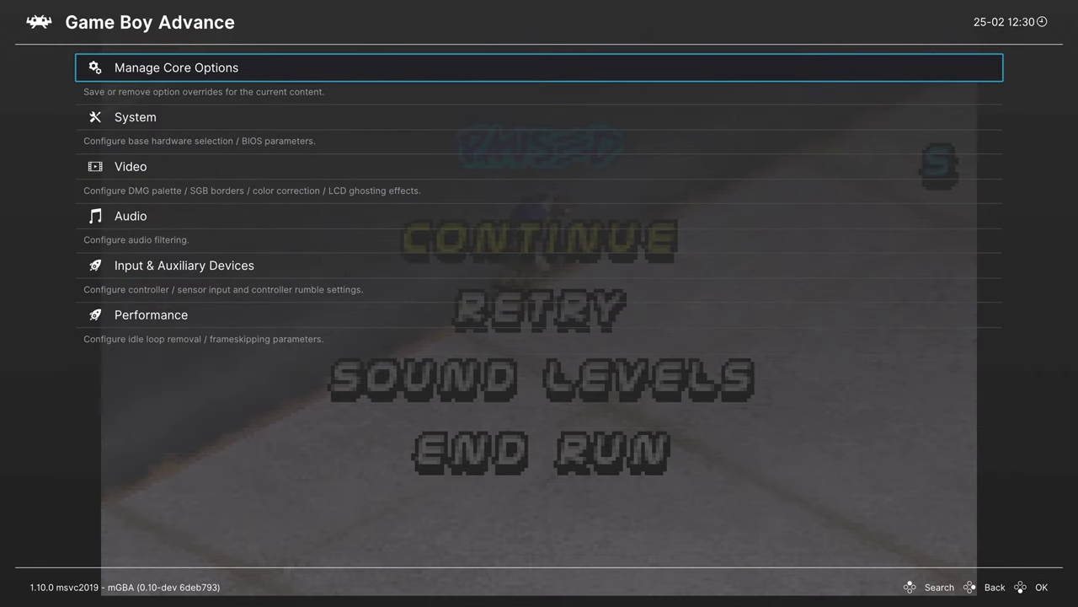
{"action": "key", "text": "Return"}
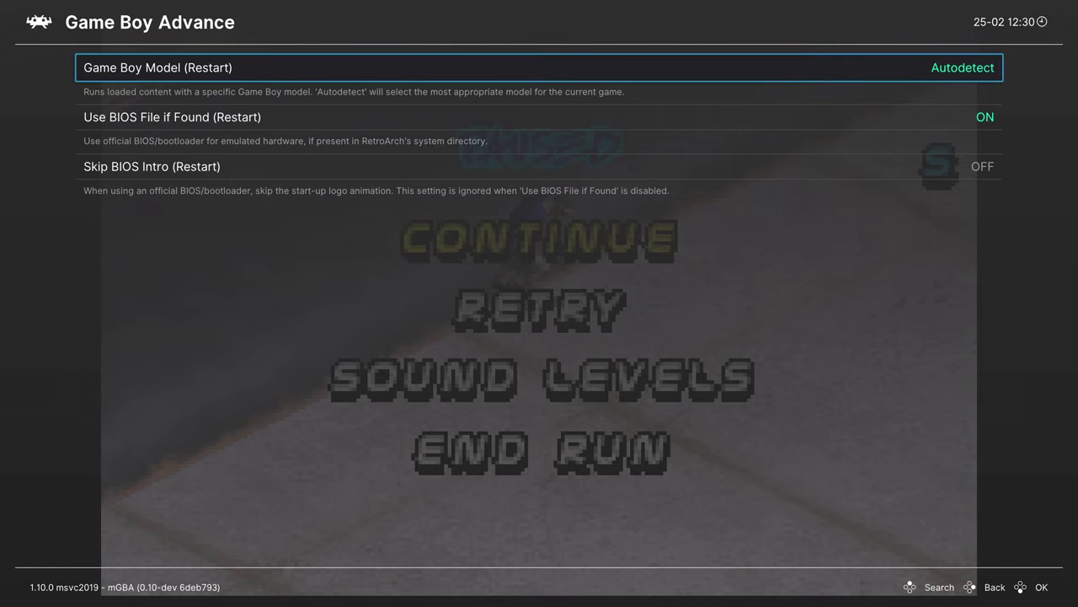
Review the Game Boy Model choices and the Use BIOS File and Skip BIOS Intro settings, keeping the model on Autodetect.
{"action": "key", "text": "Return"}
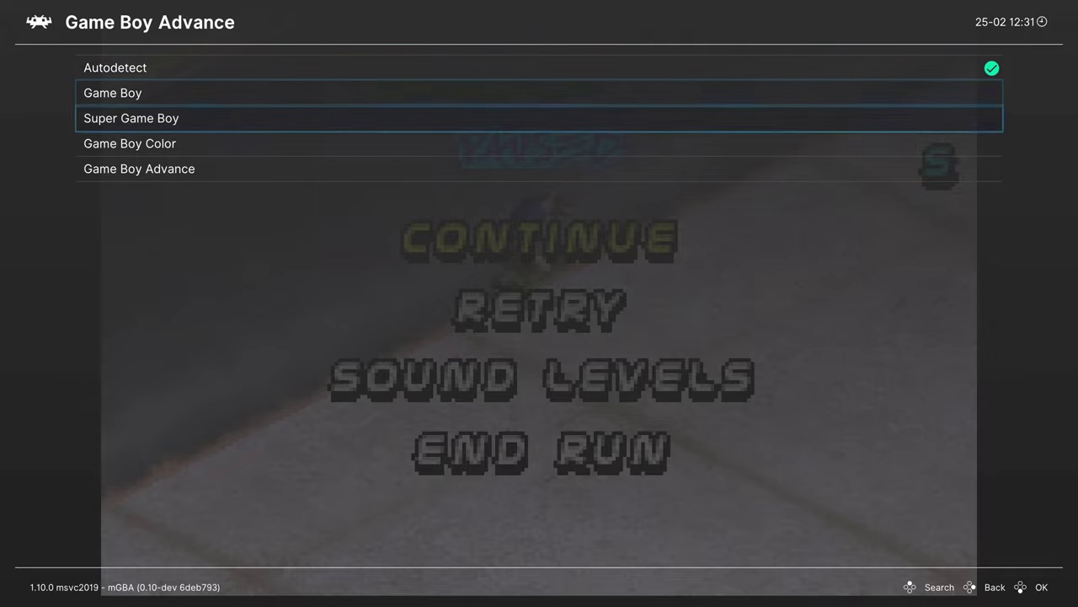
{"action": "key", "text": "Down"}
{"action": "key", "text": "Down"}
{"action": "key", "text": "Down"}
{"action": "key", "text": "Return"}
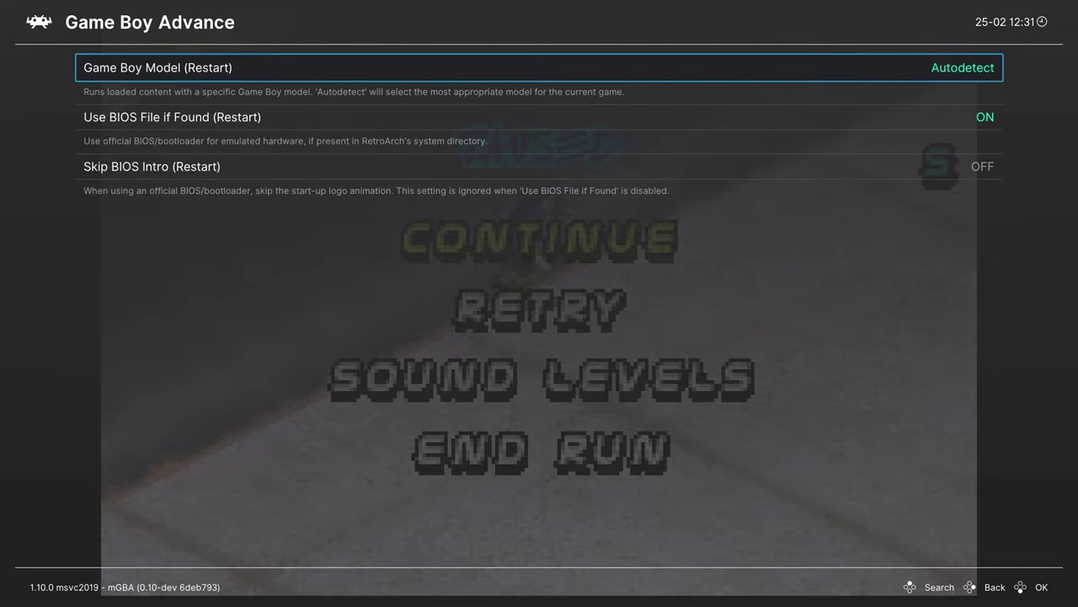
{"action": "key", "text": "Down"}
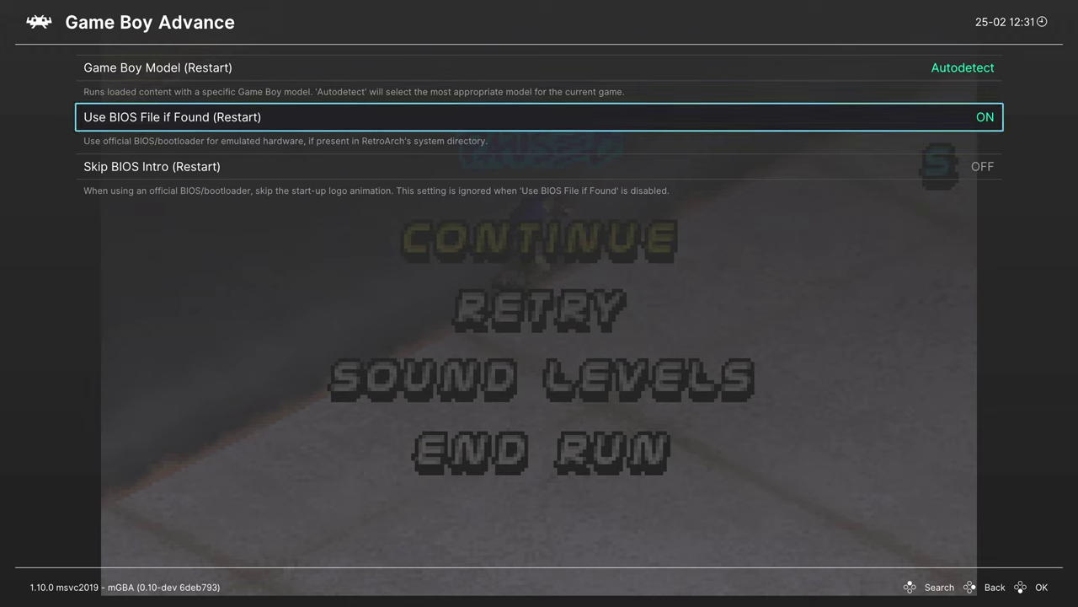
{"action": "key", "text": "Down"}
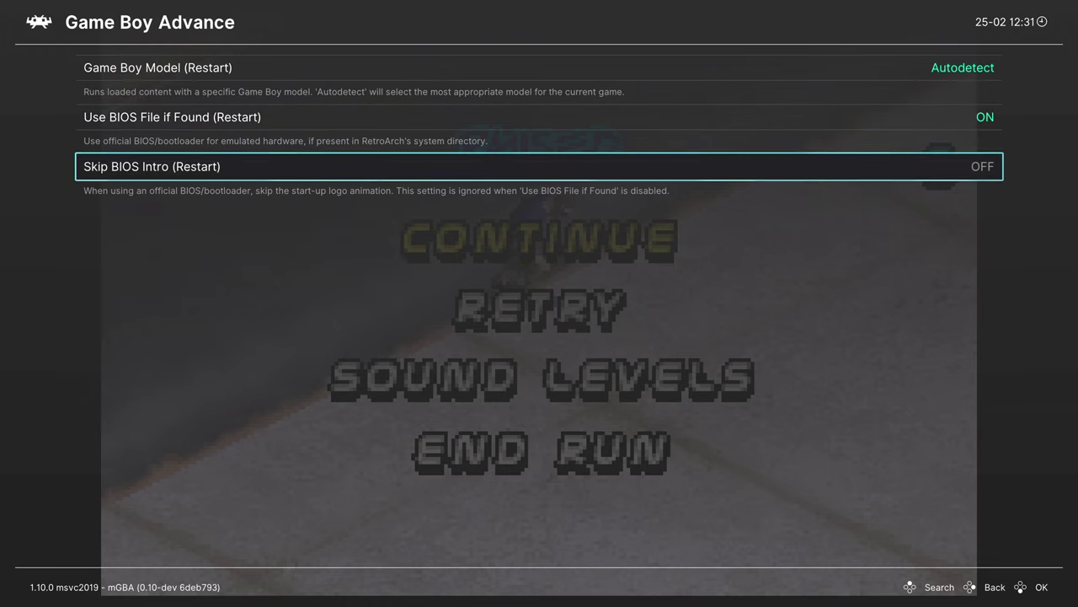
Set Color Correction to Game Boy Advance in the core's Video options.
{"action": "key", "text": "BackSpace"}
{"action": "key", "text": "Down"}
{"action": "key", "text": "Return"}
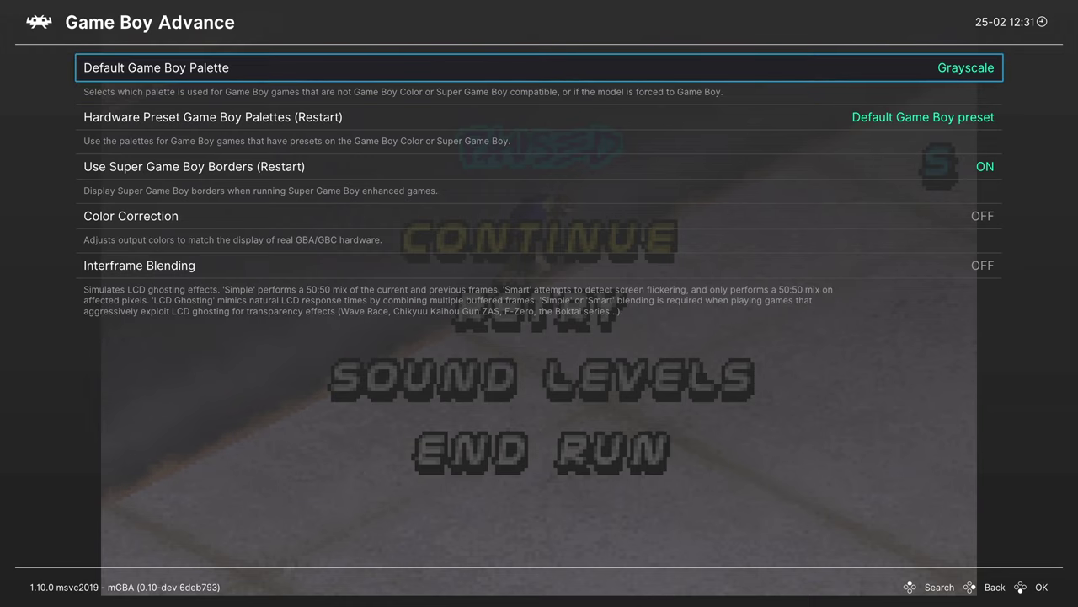
{"action": "key", "text": "Down"}
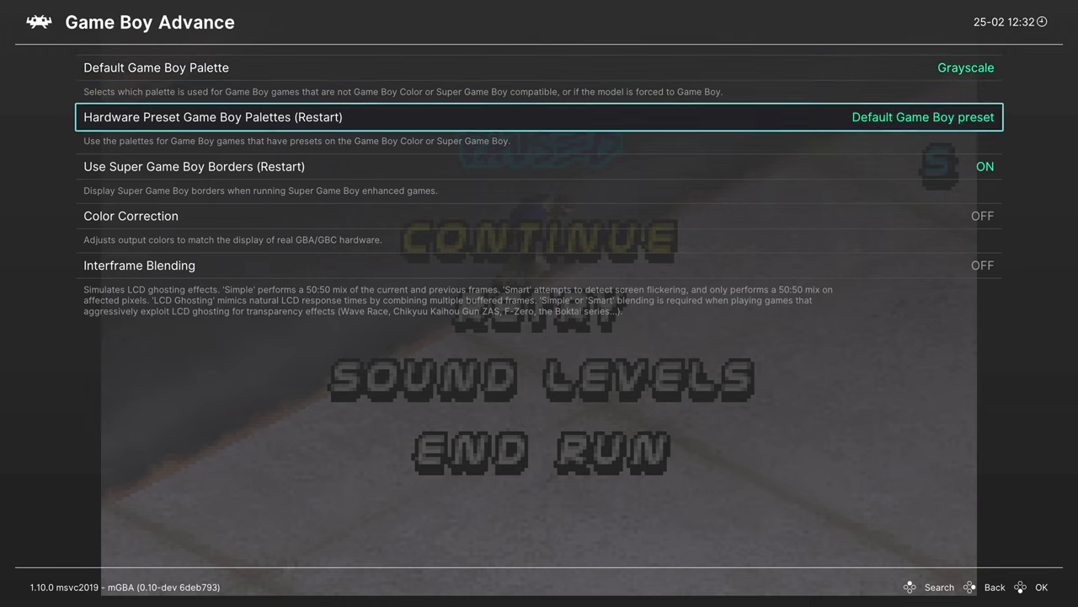
{"action": "key", "text": "Down"}
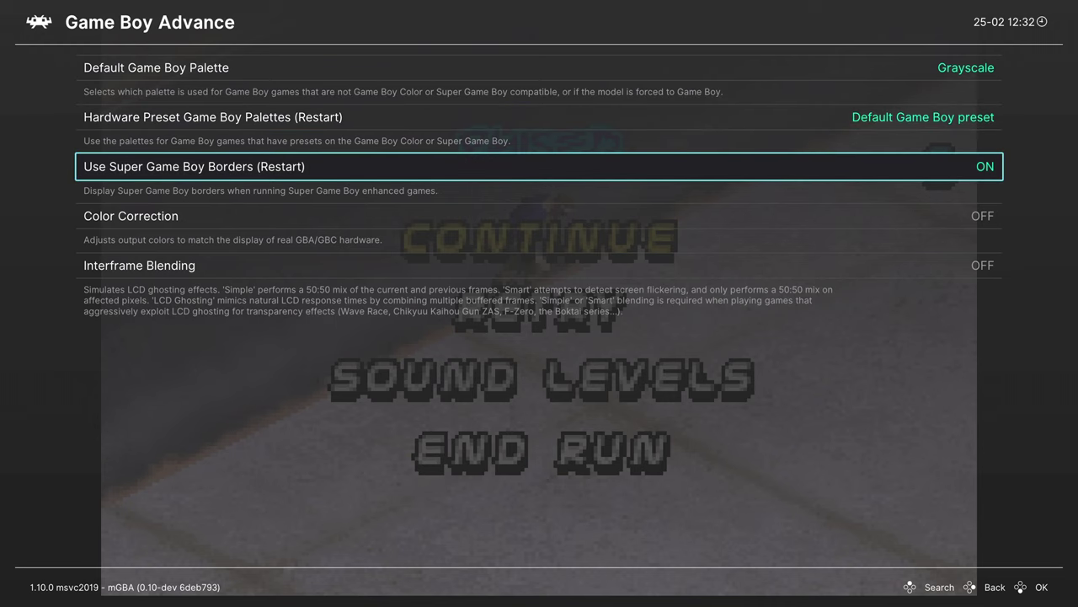
{"action": "key", "text": "Down"}
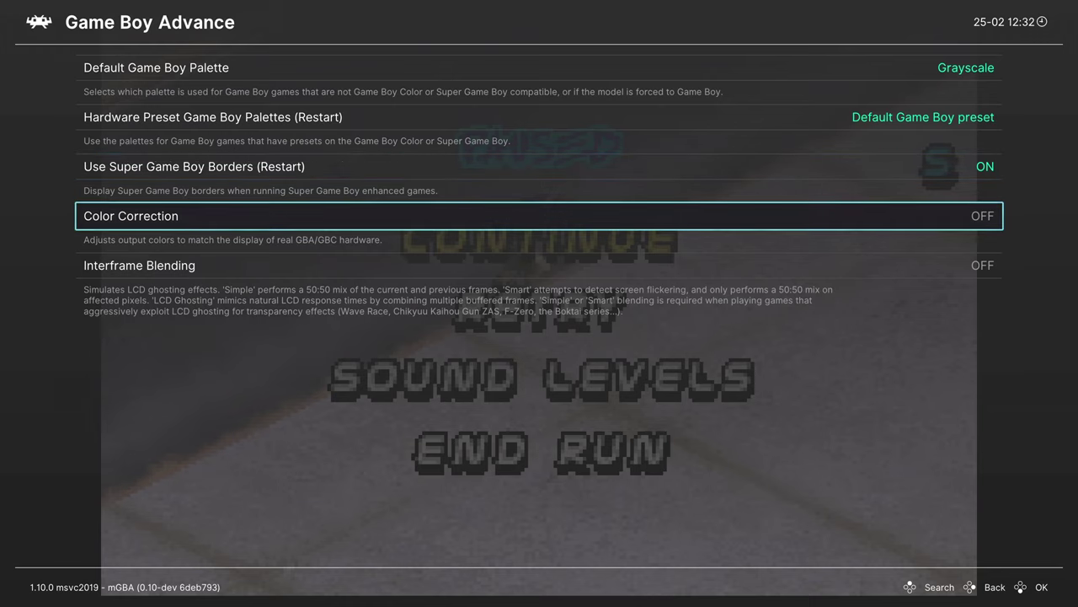
{"action": "key", "text": "Return"}
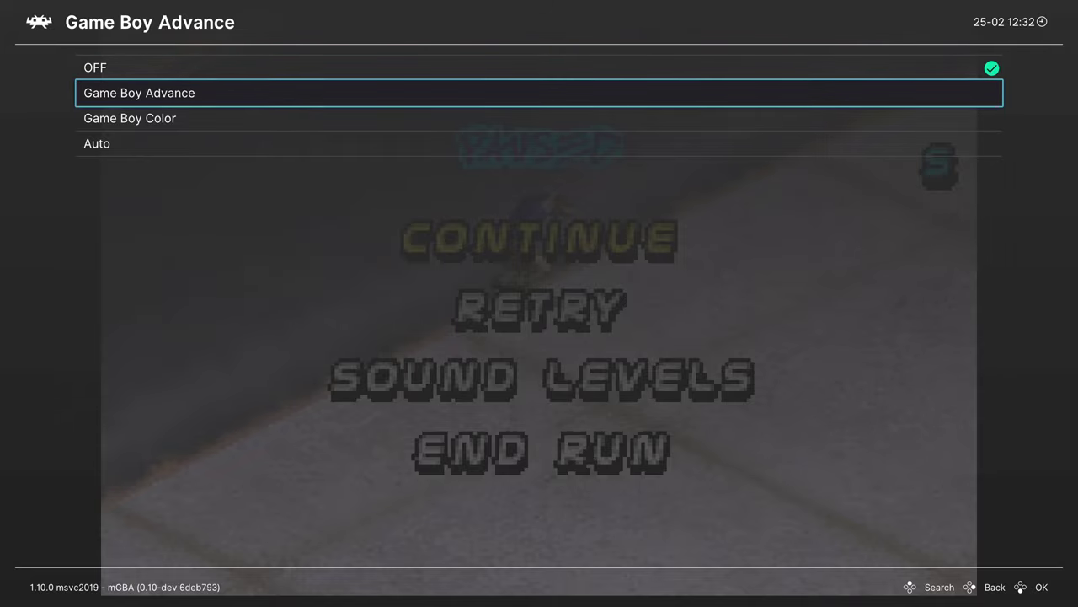
{"action": "key", "text": "Return"}
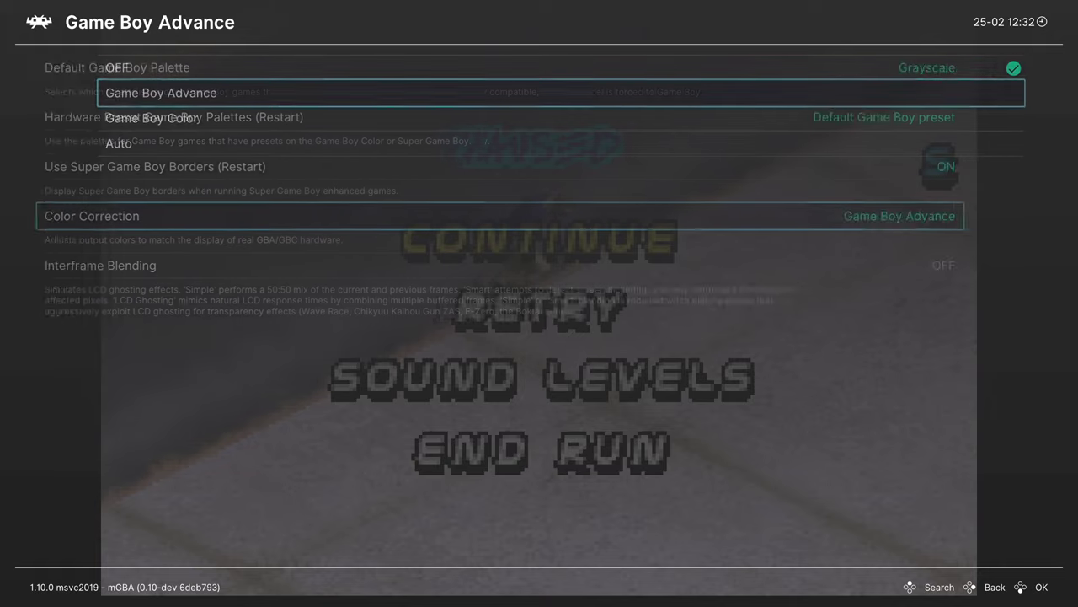
Return to the game and play briefly to examine the colors with the correction applied.
{"action": "key", "text": "BackSpace"}
{"action": "key", "text": "BackSpace"}
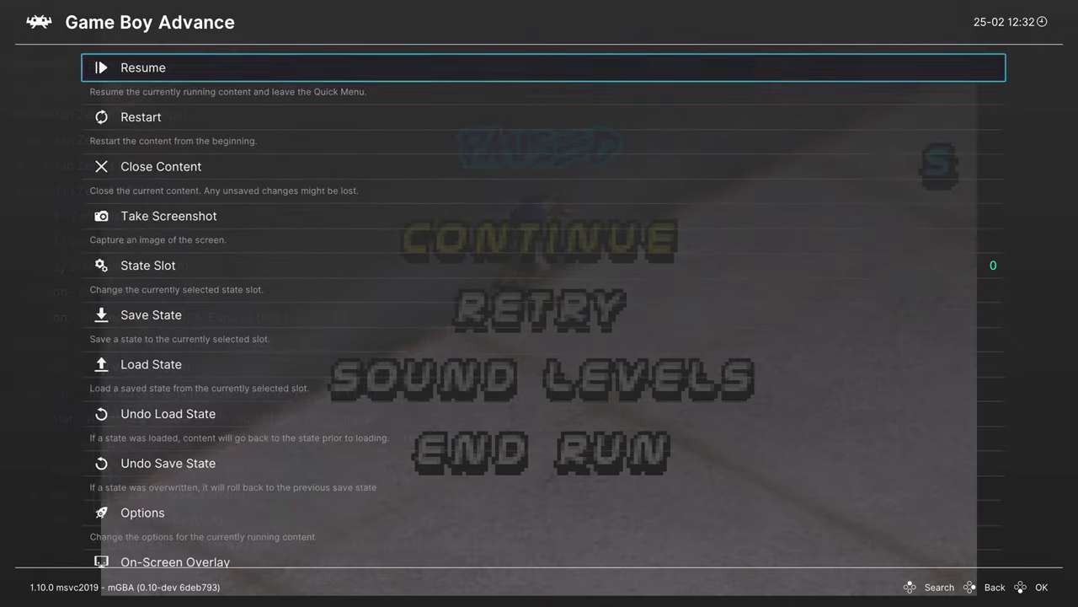
{"action": "key", "text": "Return"}
{"action": "key", "text": "Return"}
{"action": "key", "text": "Down"}
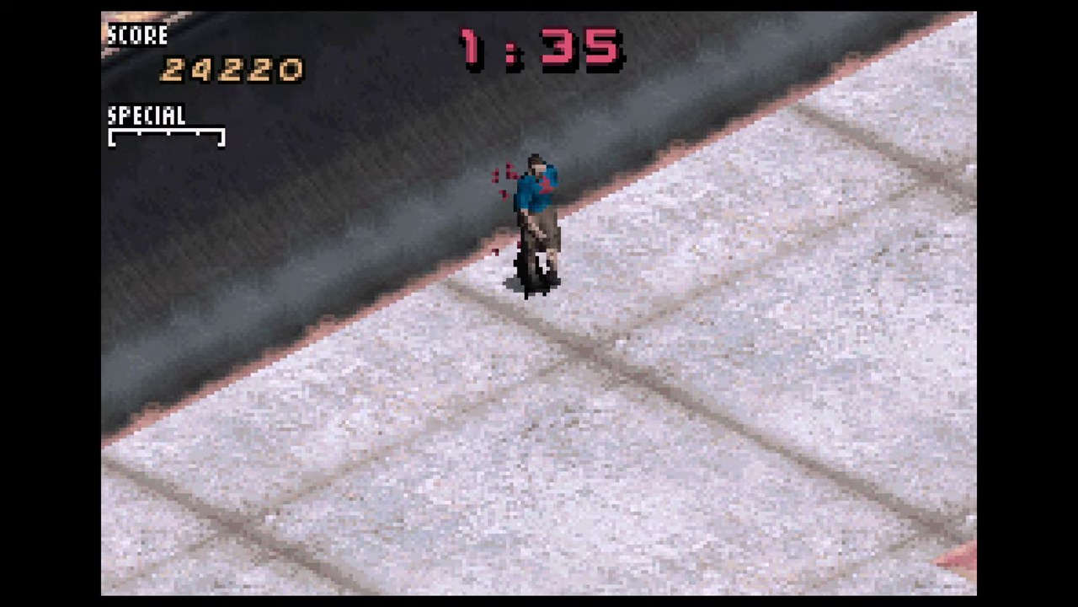
{"action": "key", "text": "Up"}
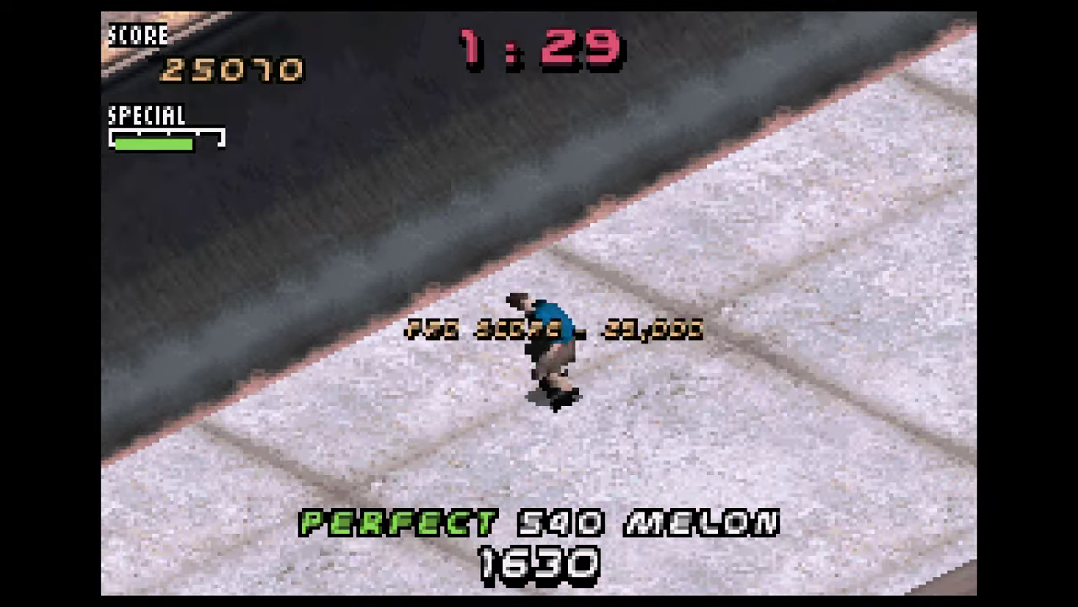
Bring the Video core options back up and set Interframe Blending to LCD Ghosting (Accurate).
{"action": "key", "text": "F1"}
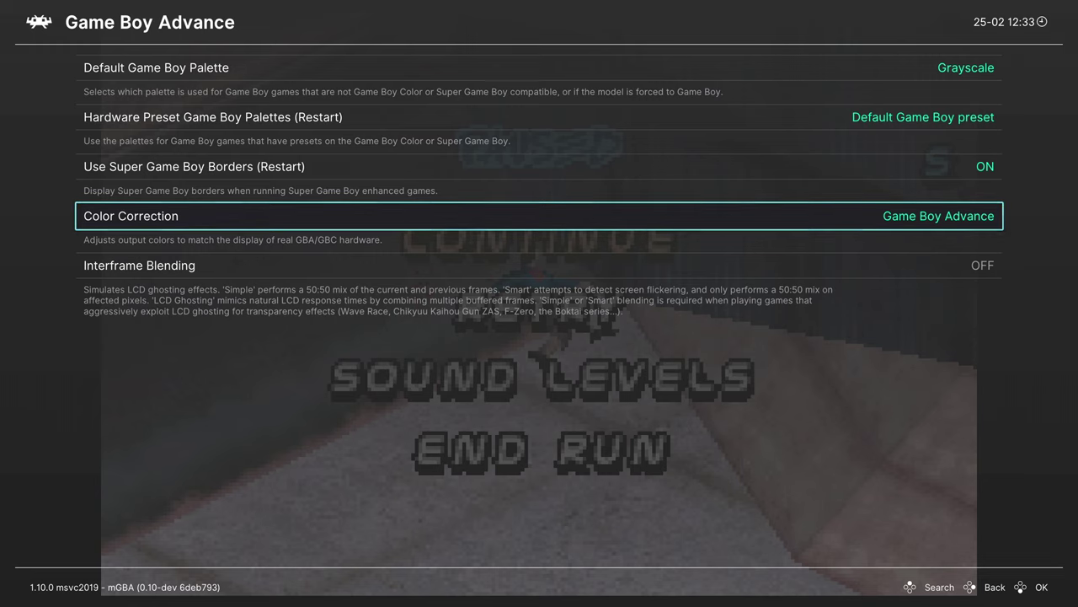
{"action": "key", "text": "Down"}
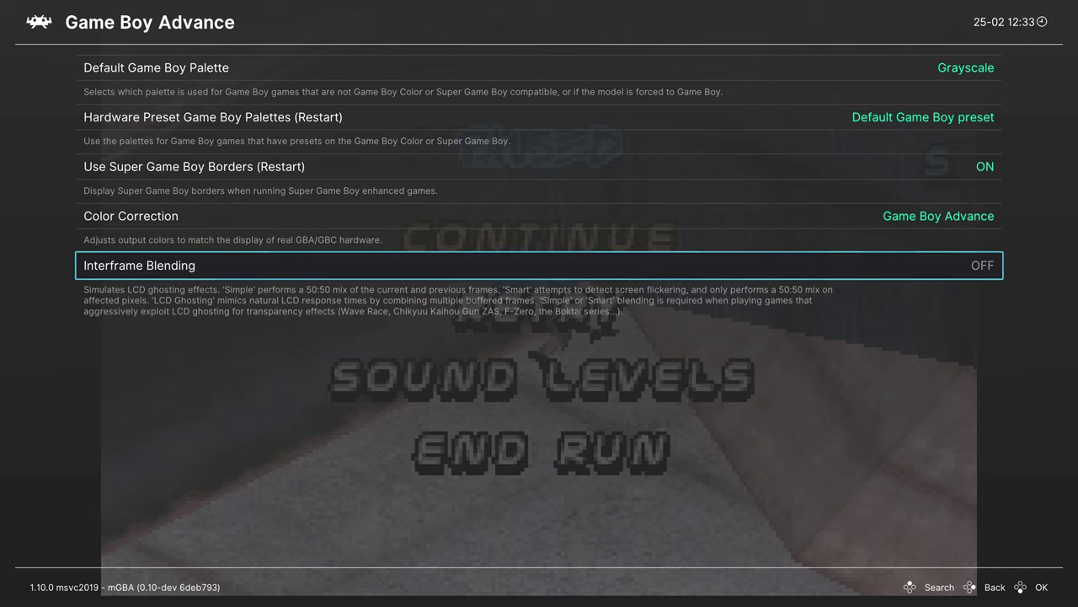
{"action": "key", "text": "Return"}
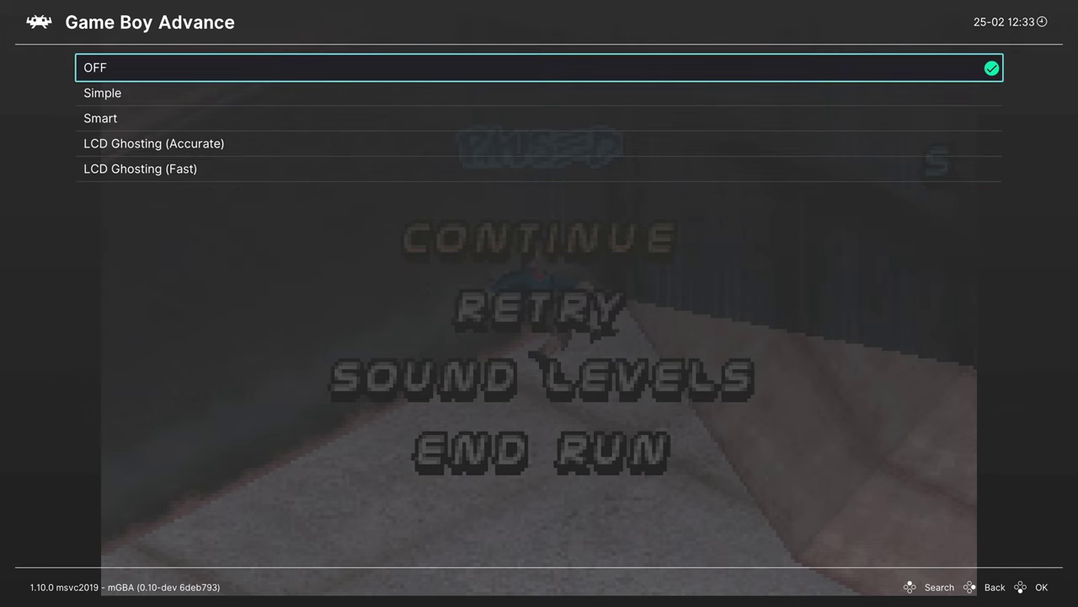
{"action": "key", "text": "Down"}
{"action": "key", "text": "Down"}
{"action": "key", "text": "Down"}
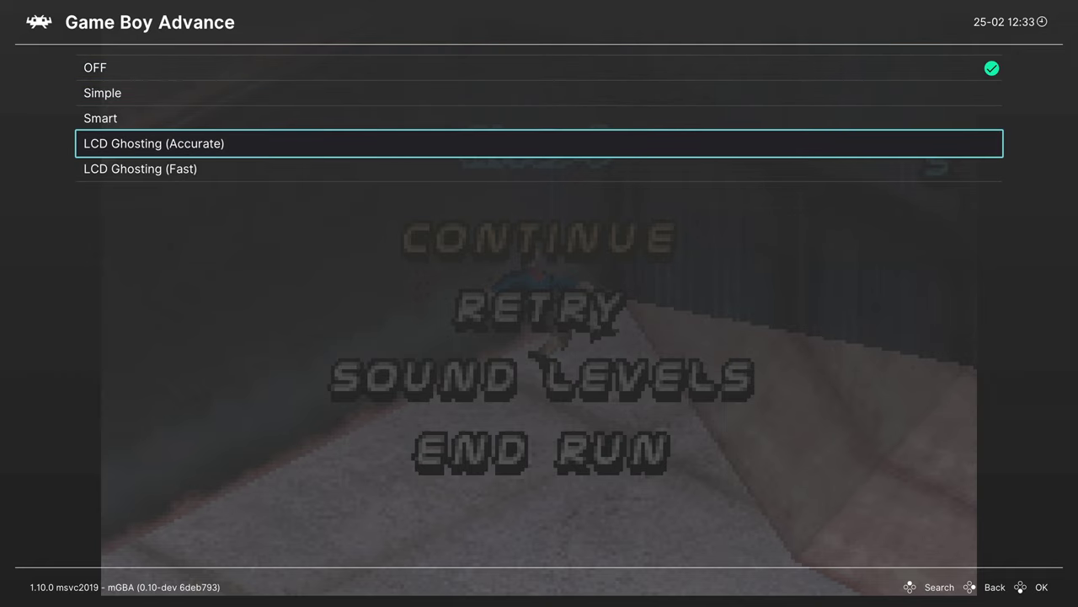
{"action": "key", "text": "Return"}
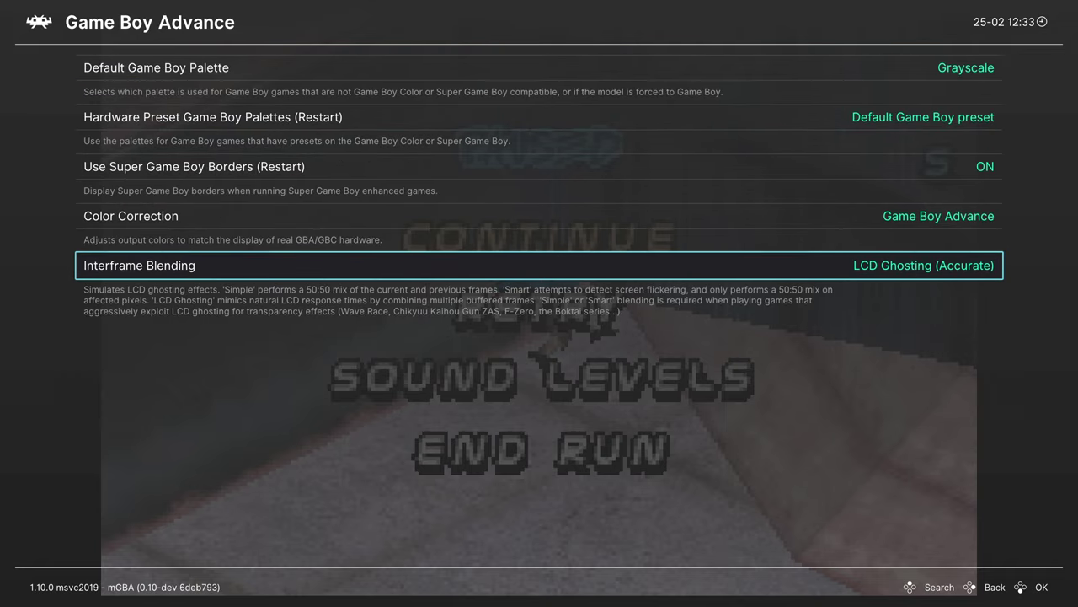
Resume the game to examine the ghosting effect in motion, then pause it and return to the core options.
{"action": "key", "text": "F1"}
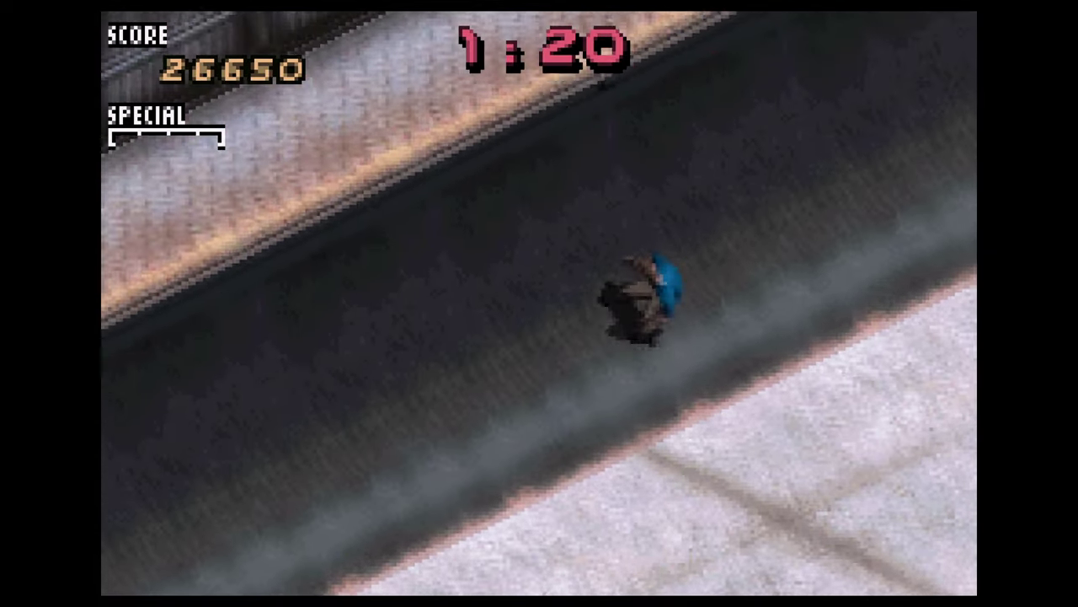
{"action": "key", "text": "z"}
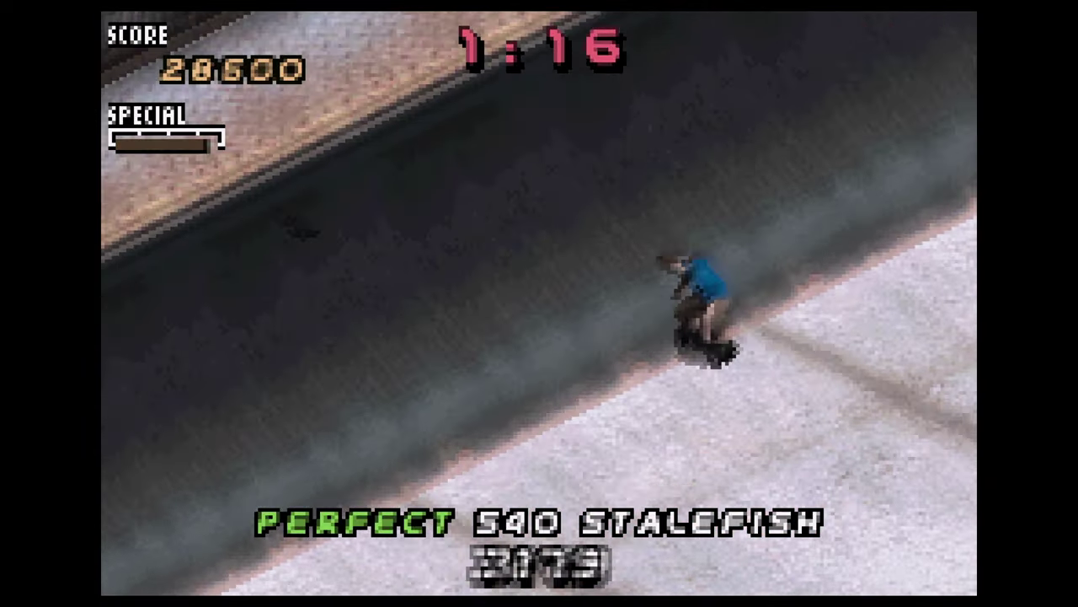
{"action": "key", "text": "Return"}
{"action": "key", "text": "F1"}
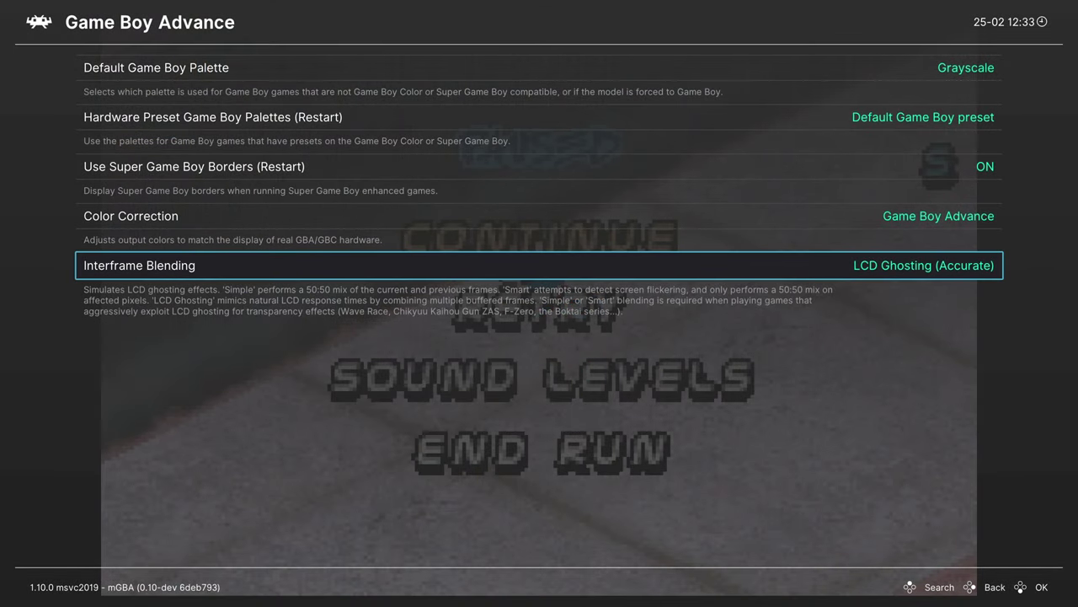
Turn on the Low Pass Filter in the core's Audio options, keeping the Filter Level at 60%.
{"action": "key", "text": "BackSpace"}
{"action": "key", "text": "Down"}
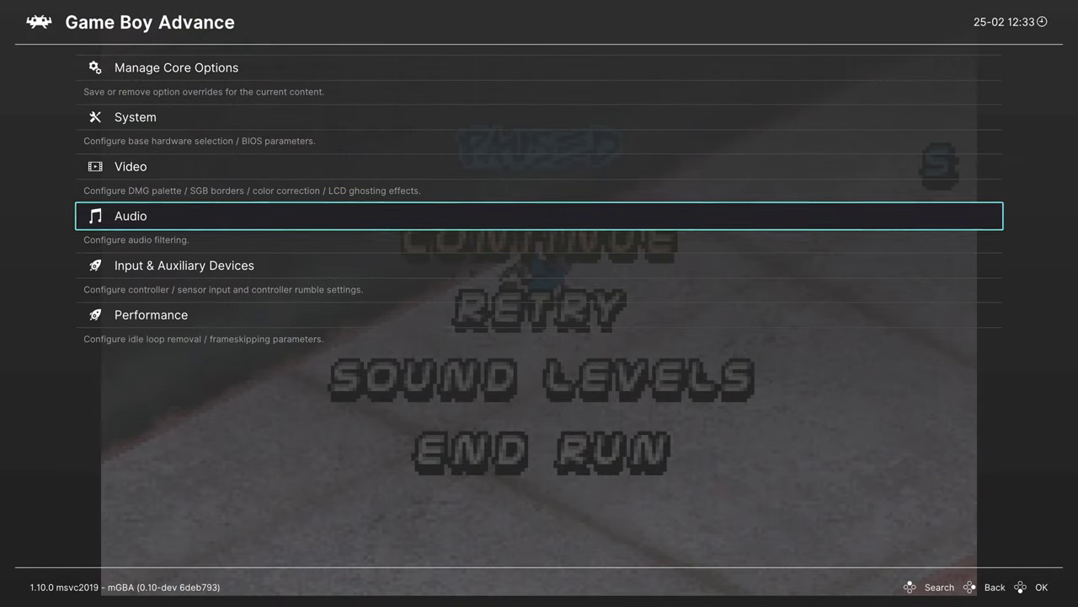
{"action": "key", "text": "Return"}
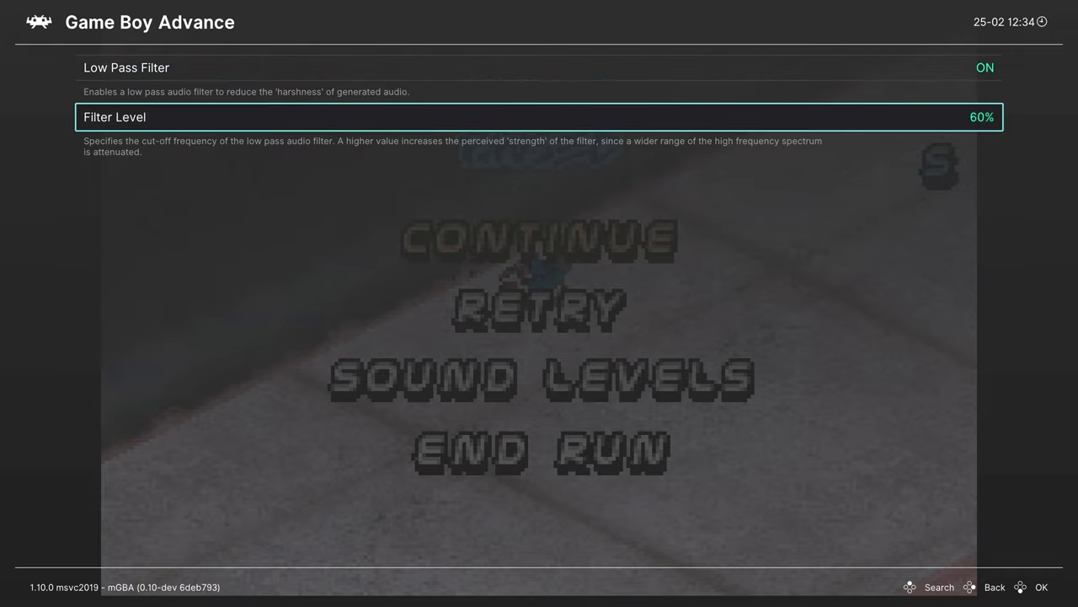
{"action": "key", "text": "BackSpace"}
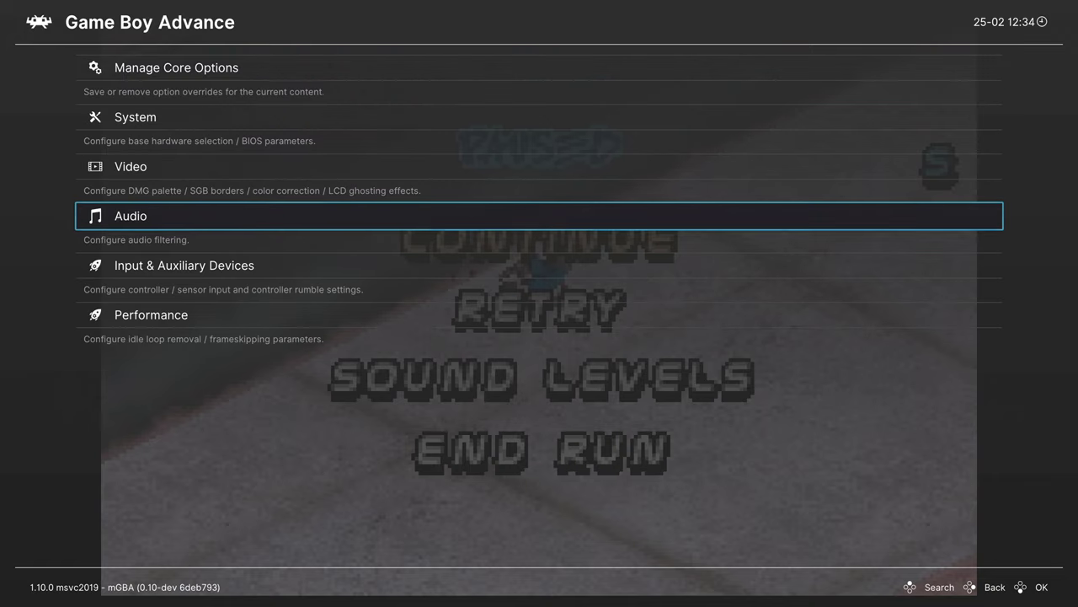
Review the Input & Auxiliary Devices options and look through the Solar Sensor Level choices without picking a new level.
{"action": "key", "text": "Down"}
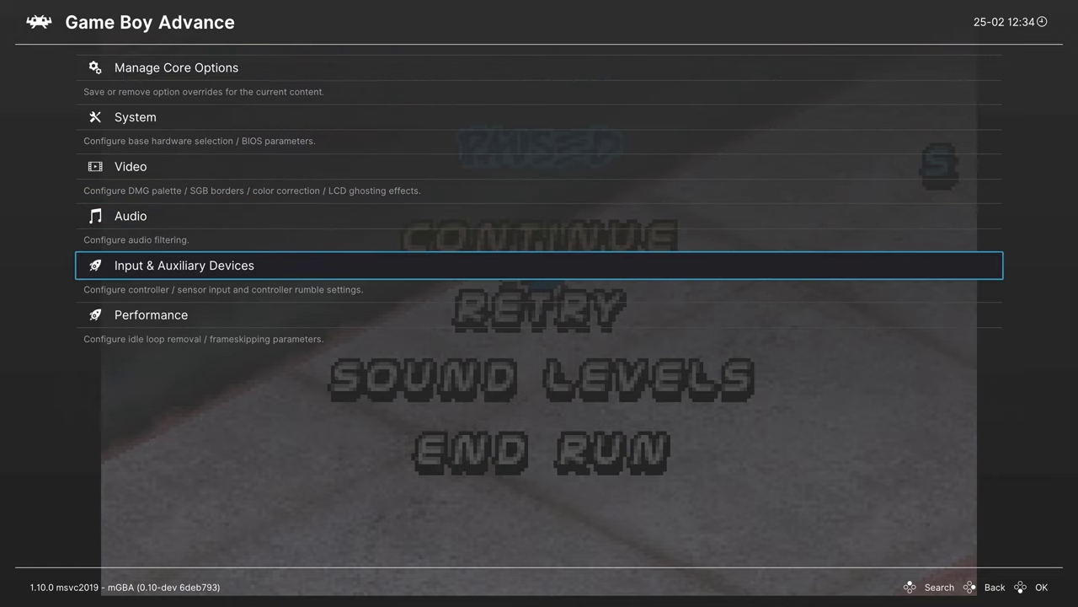
{"action": "key", "text": "Return"}
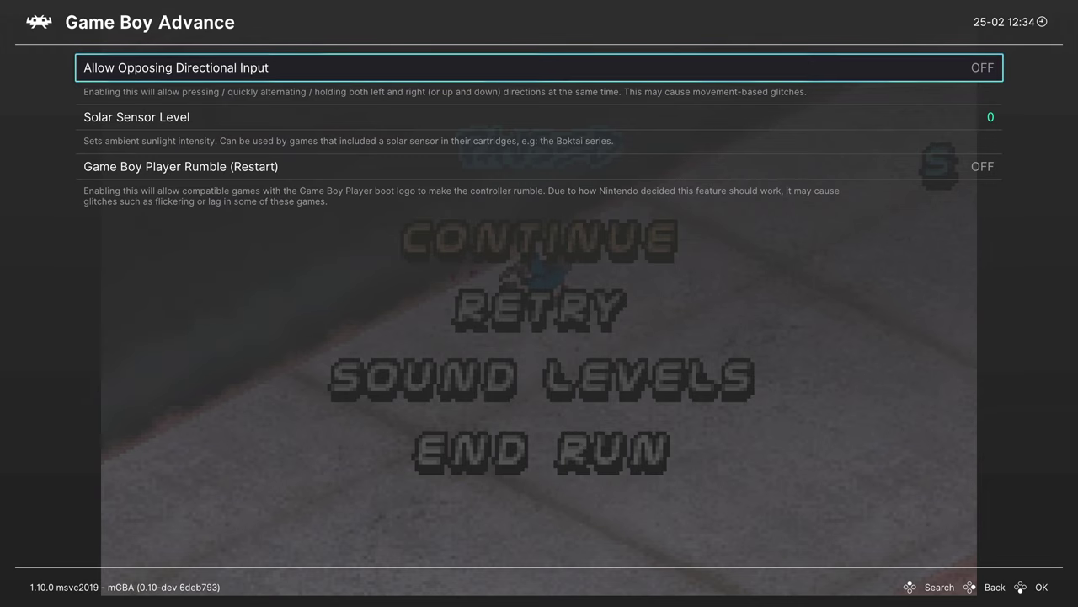
{"action": "key", "text": "Down"}
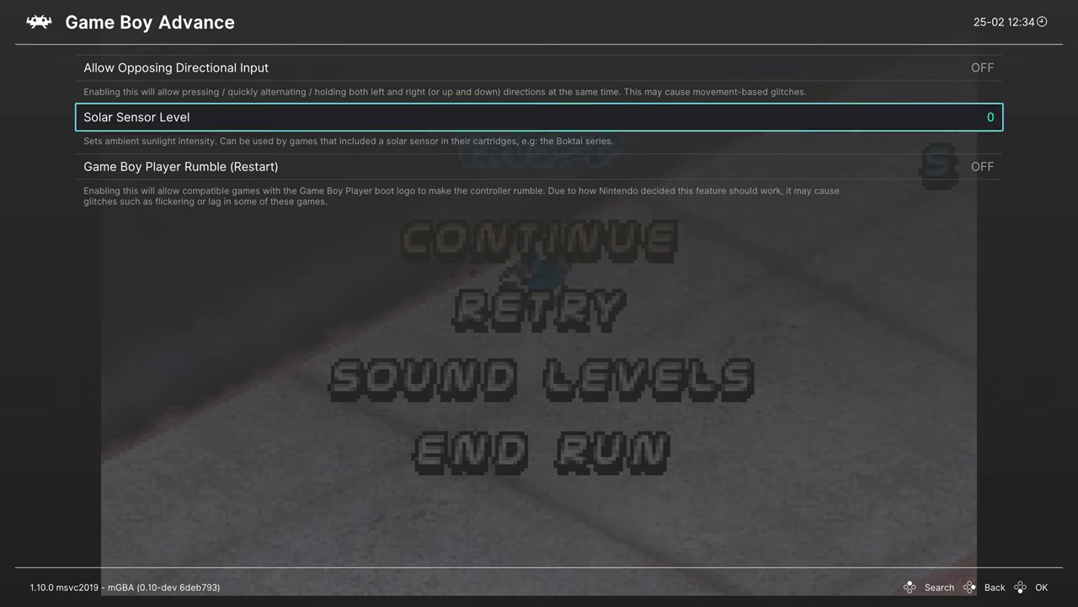
{"action": "key", "text": "Return"}
{"action": "key", "text": "Down"}
{"action": "key", "text": "Down"}
{"action": "key", "text": "Down"}
{"action": "key", "text": "Down"}
{"action": "key", "text": "Down"}
{"action": "key", "text": "Down"}
{"action": "key", "text": "Down"}
{"action": "key", "text": "Down"}
{"action": "key", "text": "Down"}
{"action": "key", "text": "Down"}
{"action": "key", "text": "Down"}
{"action": "key", "text": "Down"}
{"action": "key", "text": "Down"}
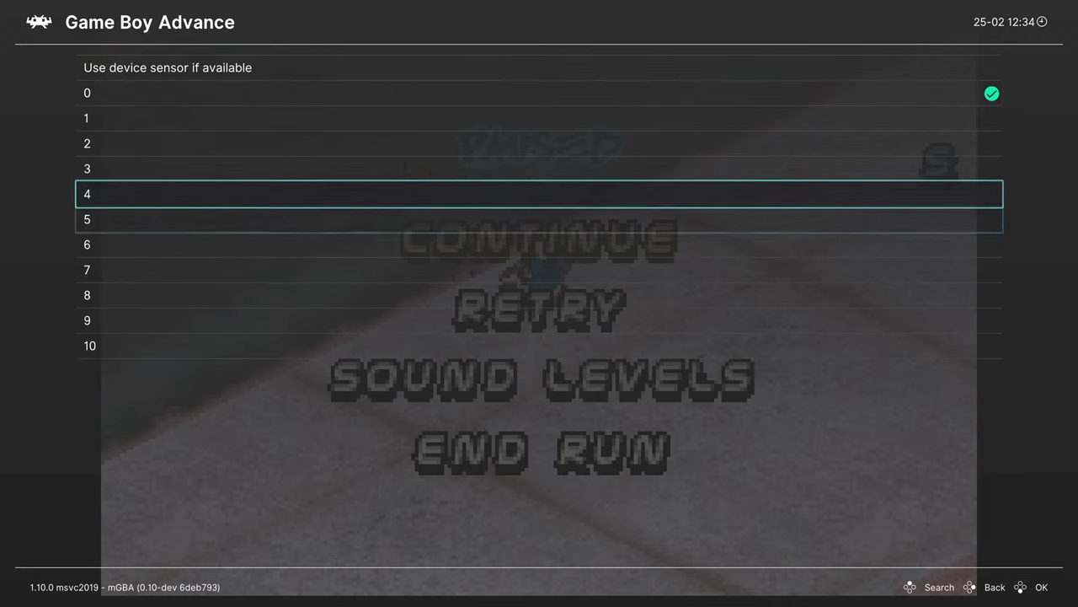
{"action": "key", "text": "Down"}
{"action": "key", "text": "Down"}
{"action": "key", "text": "Down"}
{"action": "key", "text": "Down"}
{"action": "key", "text": "Down"}
{"action": "key", "text": "Down"}
{"action": "key", "text": "Down"}
{"action": "key", "text": "Down"}
{"action": "key", "text": "Down"}
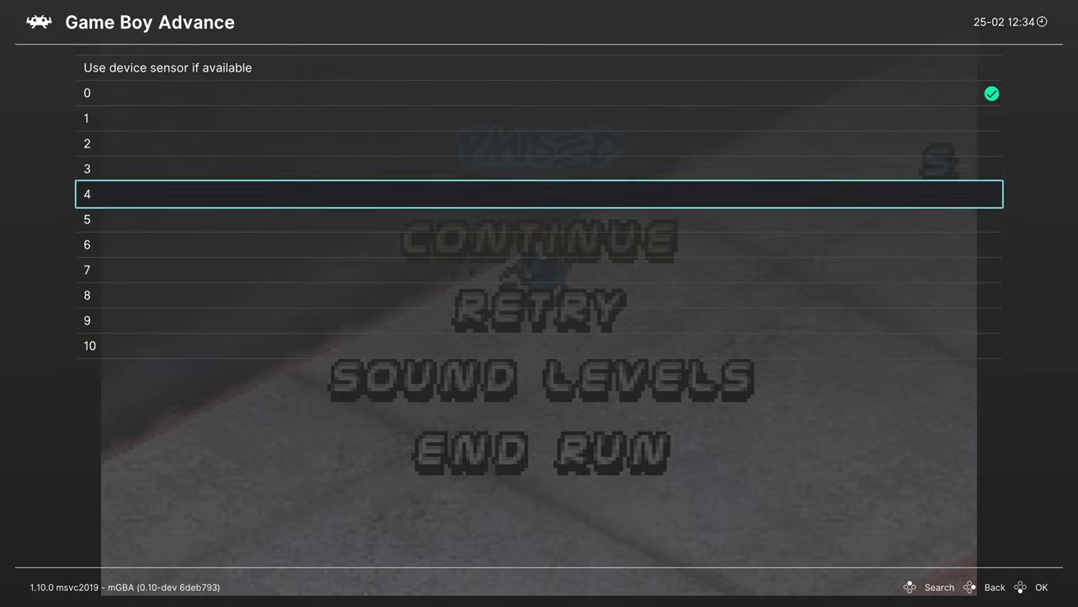
{"action": "key", "text": "BackSpace"}
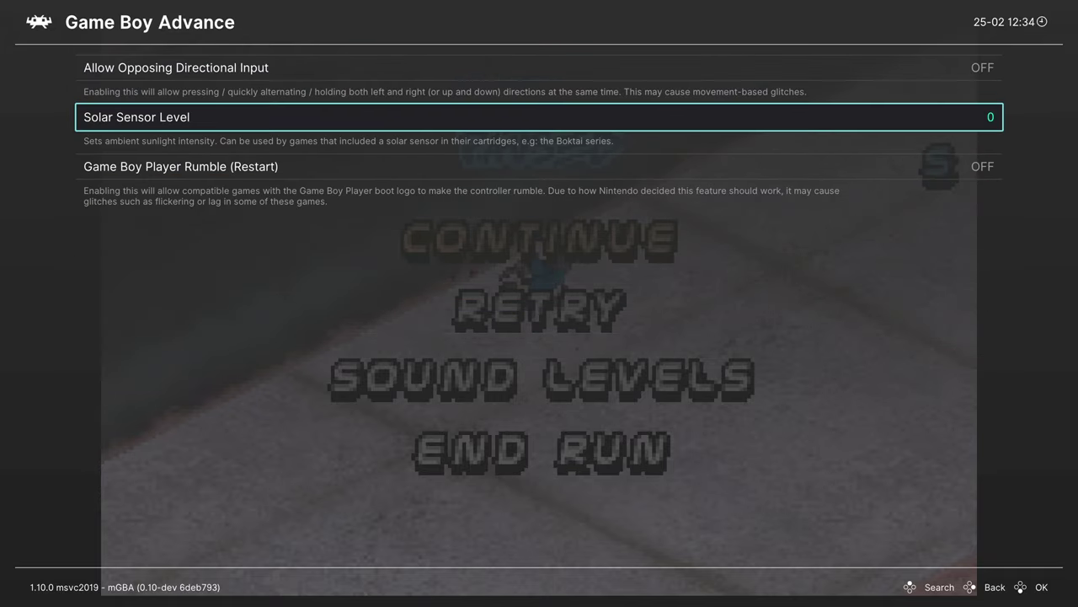
Turn on Game Boy Player Rumble and return to the list of core option categories.
{"action": "key", "text": "Down"}
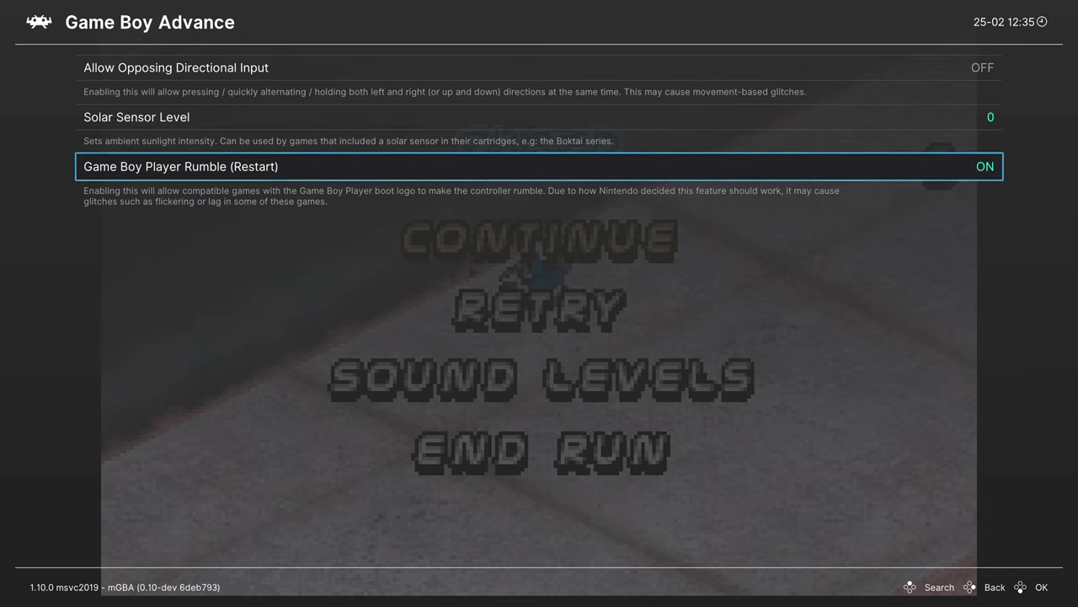
{"action": "key", "text": "BackSpace"}
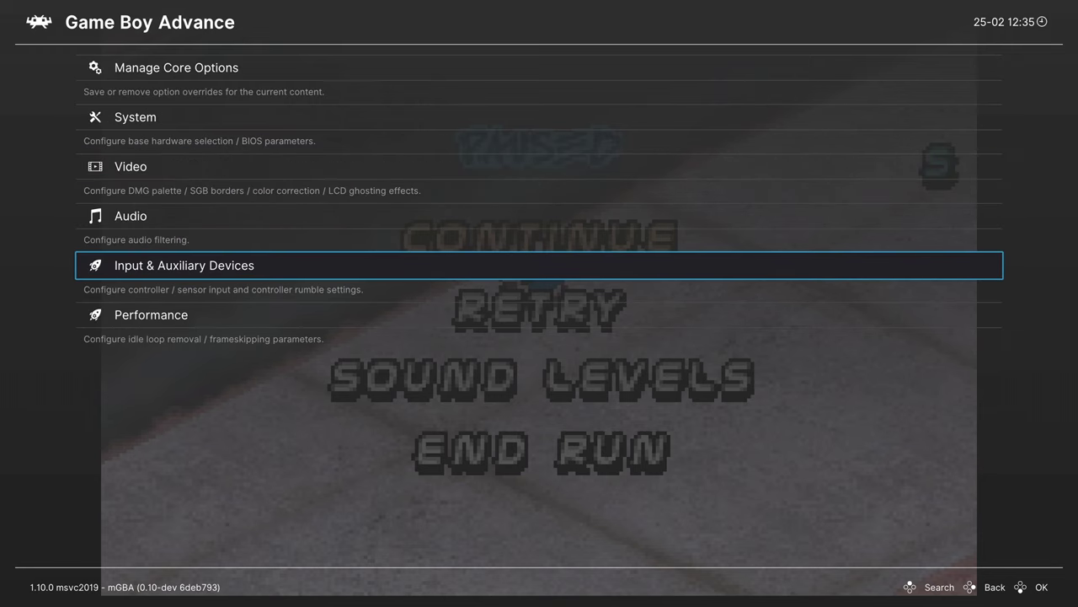
Open the core's Performance options and check the Idle Loop Removal choices, keeping Remove Known.
{"action": "key", "text": "Down"}
{"action": "key", "text": "Return"}
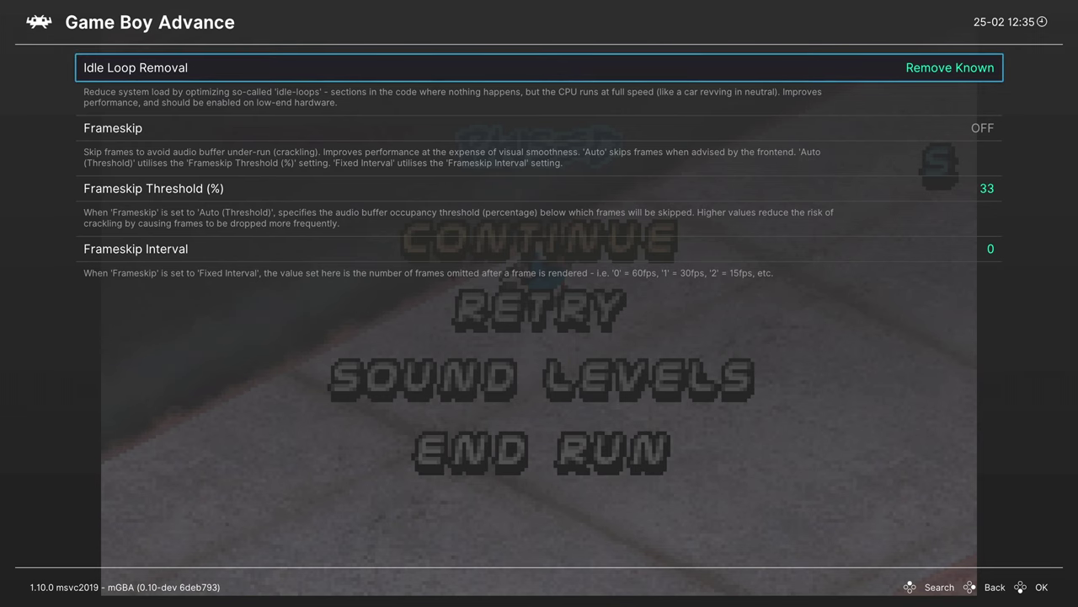
{"action": "key", "text": "Return"}
{"action": "key", "text": "BackSpace"}
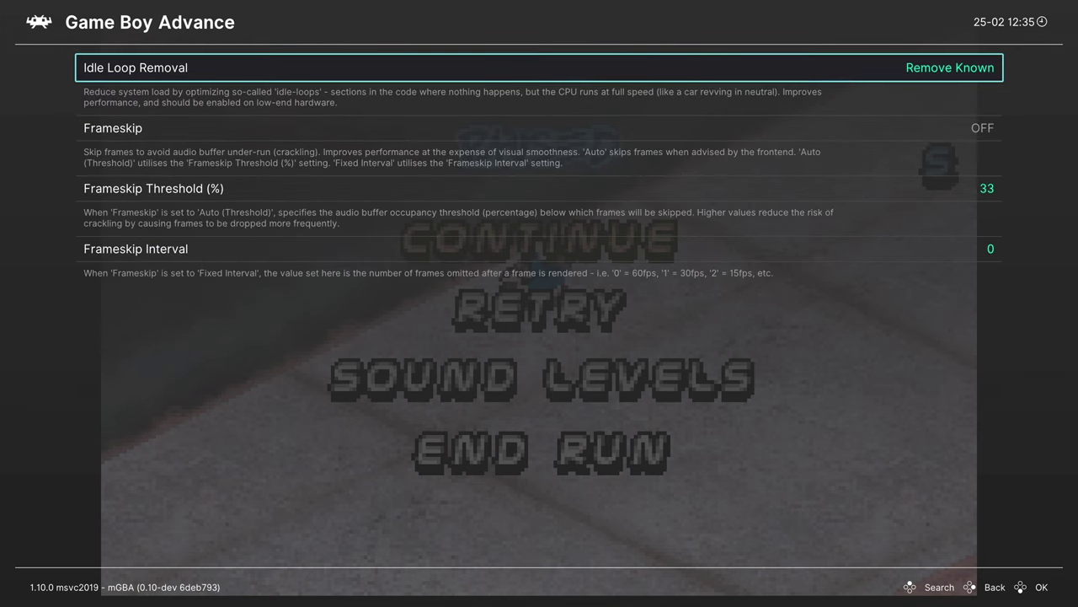
Examine the Frameskip, Frameskip Threshold and Frameskip Interval options, then return to the list of core option categories.
{"action": "key", "text": "Down"}
{"action": "key", "text": "Down"}
{"action": "key", "text": "Up"}
{"action": "key", "text": "Up"}
{"action": "key", "text": "Down"}
{"action": "key", "text": "Down"}
{"action": "key", "text": "Down"}
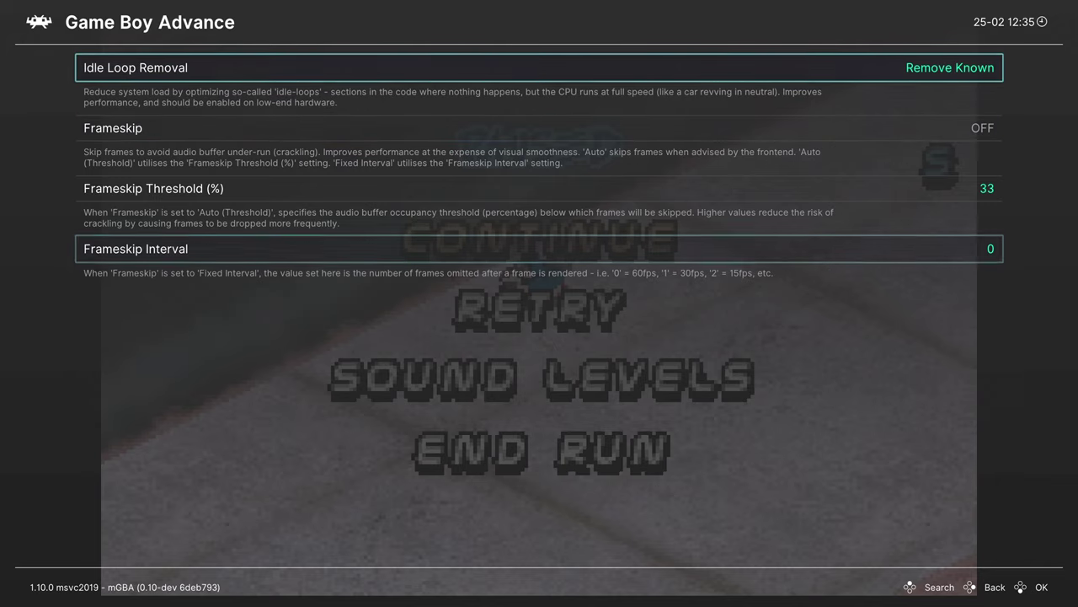
{"action": "key", "text": "Up"}
{"action": "key", "text": "Down"}
{"action": "key", "text": "Down"}
{"action": "key", "text": "Down"}
{"action": "key", "text": "Down"}
{"action": "key", "text": "Down"}
{"action": "key", "text": "Down"}
{"action": "key", "text": "Down"}
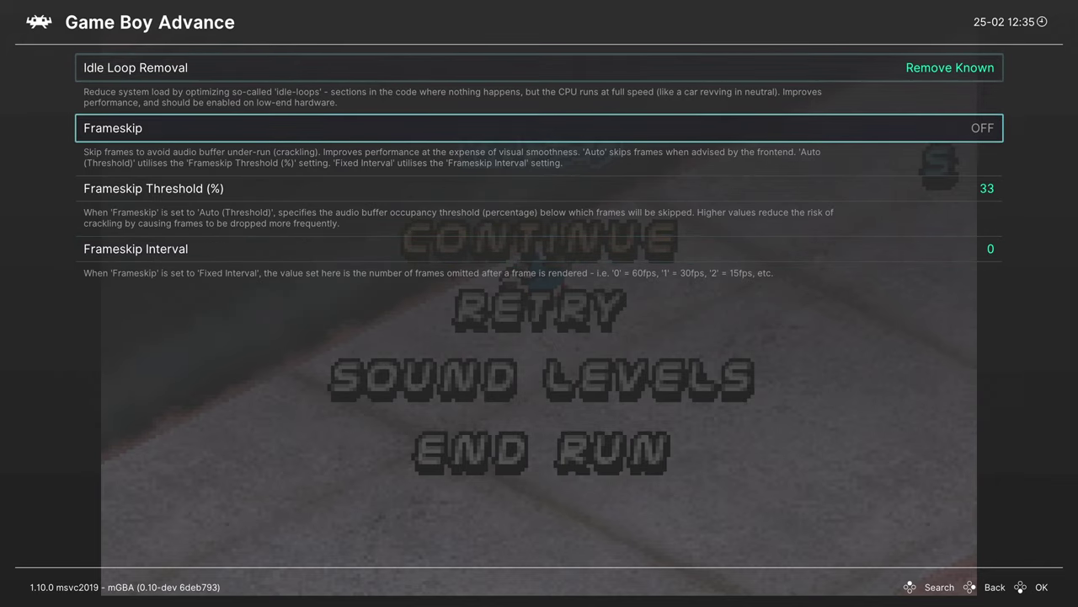
{"action": "key", "text": "Down"}
{"action": "key", "text": "Down"}
{"action": "key", "text": "Down"}
{"action": "key", "text": "Down"}
{"action": "key", "text": "Down"}
{"action": "key", "text": "Down"}
{"action": "key", "text": "Down"}
{"action": "key", "text": "Down"}
{"action": "key", "text": "Down"}
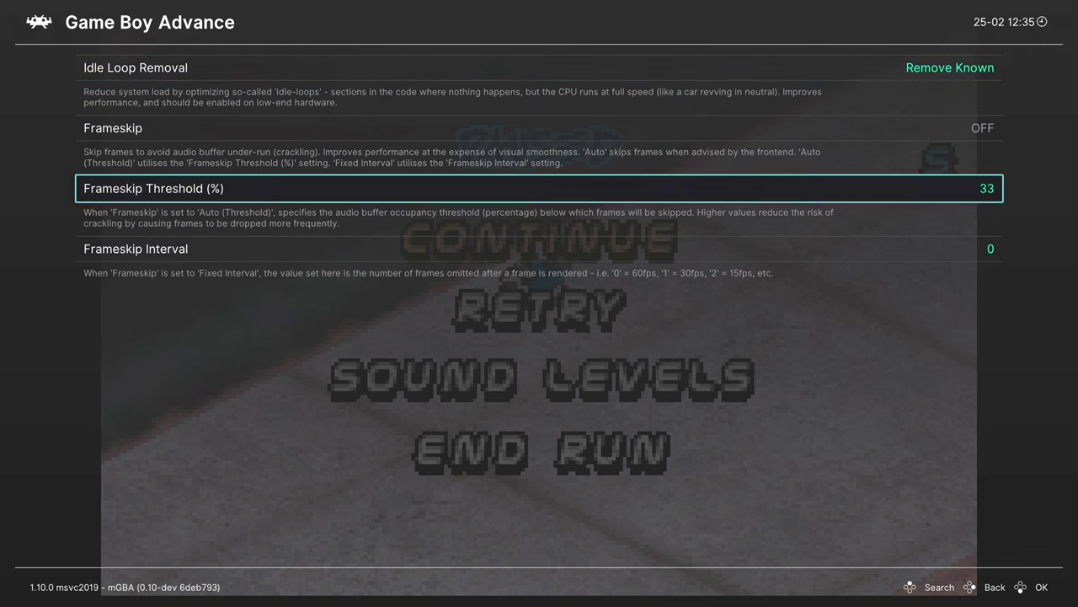
{"action": "key", "text": "Down"}
{"action": "key", "text": "Up"}
{"action": "key", "text": "Up"}
{"action": "key", "text": "Up"}
{"action": "key", "text": "BackSpace"}
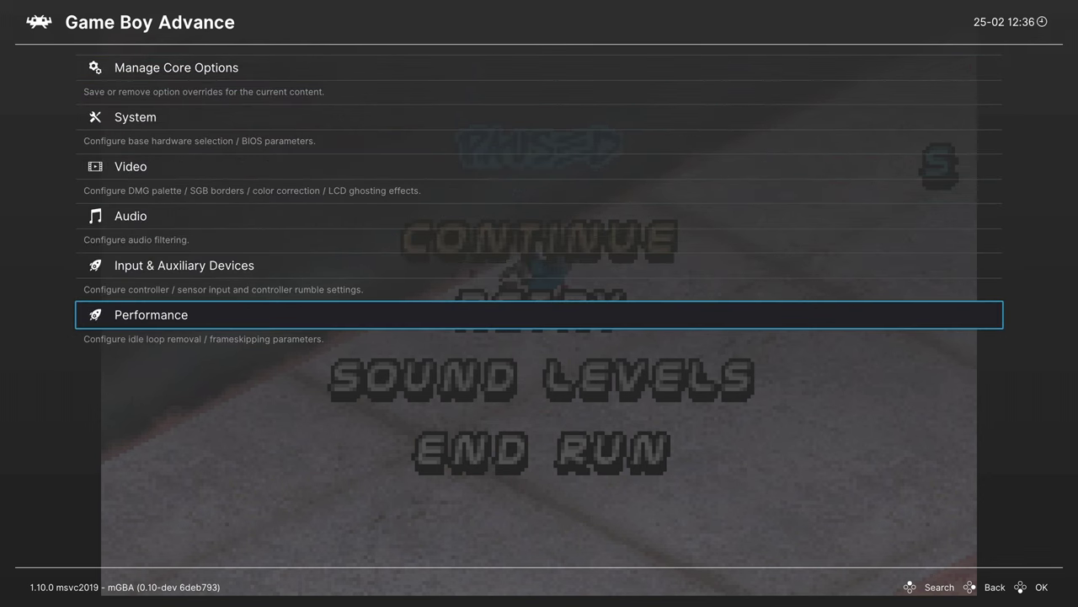
Look at the save and reset choices under Manage Core Options without applying any, then leave.
{"action": "key", "text": "Down"}
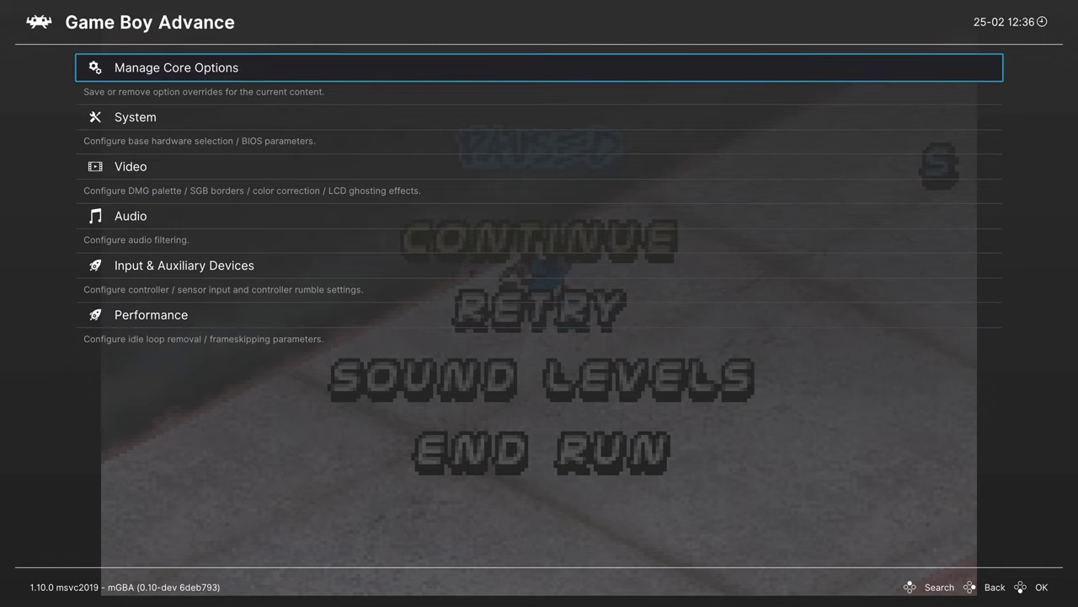
{"action": "key", "text": "Return"}
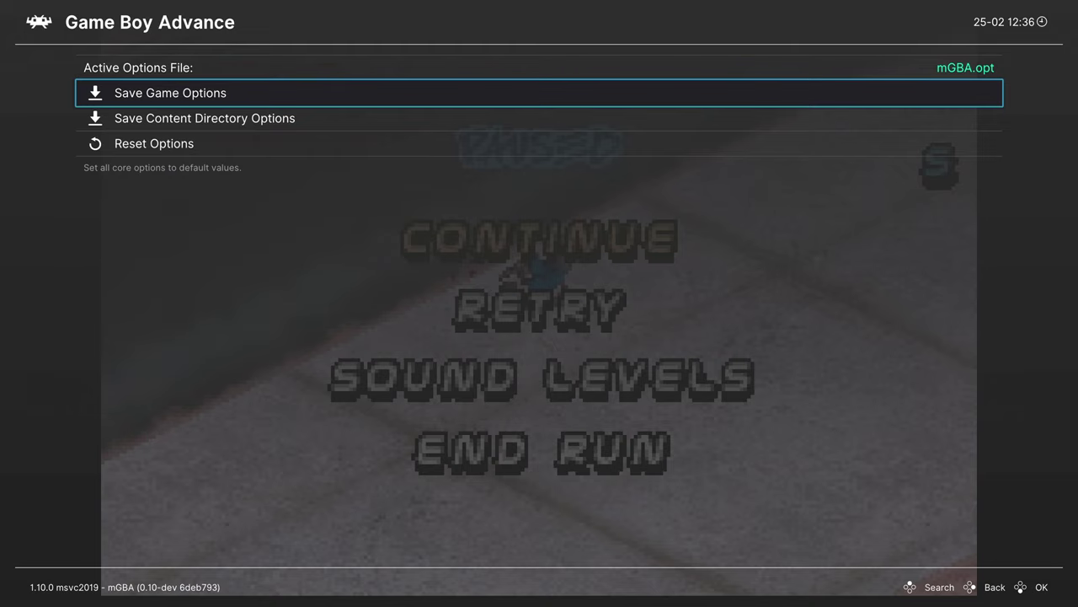
{"action": "key", "text": "BackSpace"}
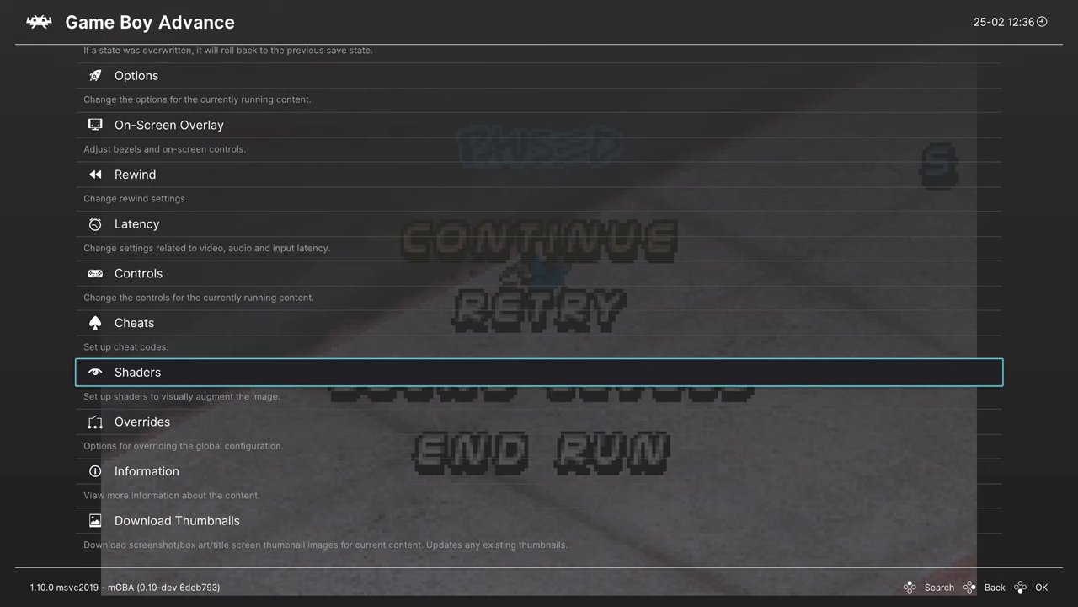
Start loading a shader preset and browse to the console-border folder inside shaders_slang's handheld folder.
{"action": "key", "text": "Return"}
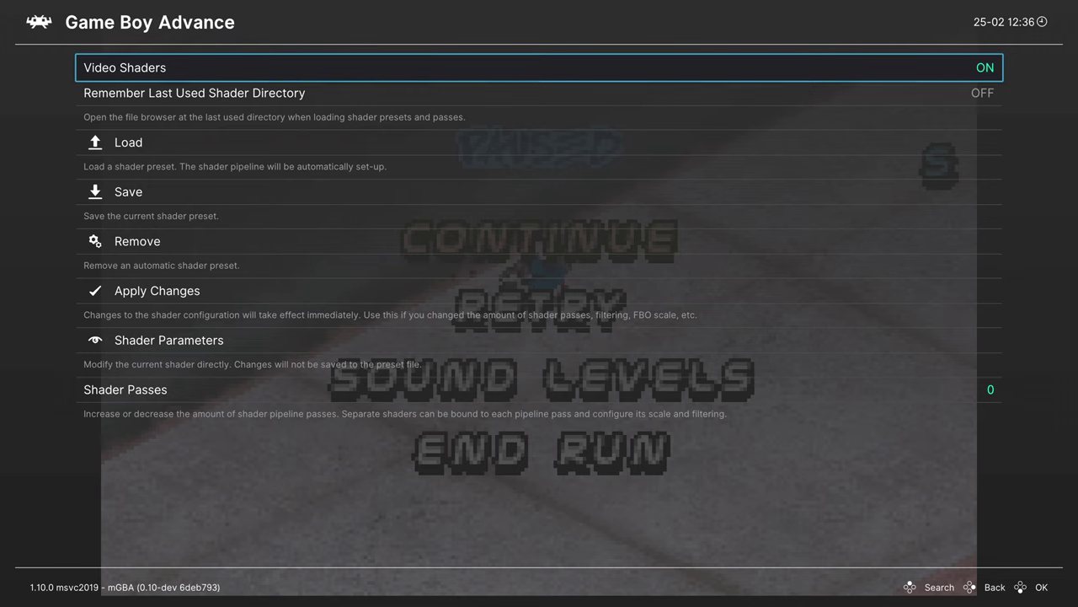
{"action": "key", "text": "Down"}
{"action": "key", "text": "Down"}
{"action": "key", "text": "Return"}
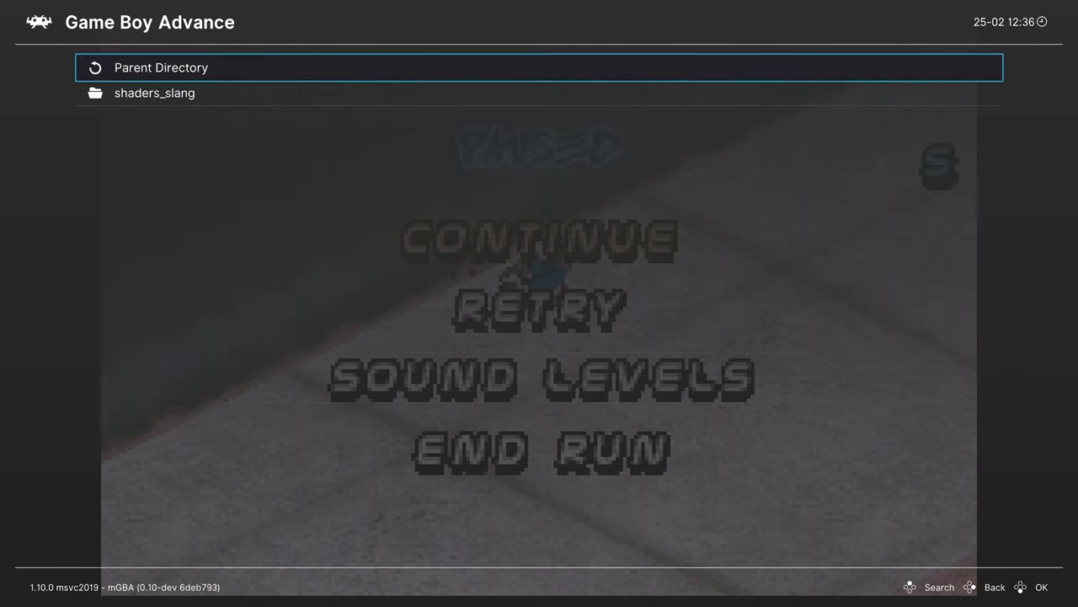
{"action": "key", "text": "Down"}
{"action": "key", "text": "Return"}
{"action": "key", "text": "Down"}
{"action": "key", "text": "Down"}
{"action": "key", "text": "Down"}
{"action": "key", "text": "Down"}
{"action": "key", "text": "Down"}
{"action": "key", "text": "Down"}
{"action": "key", "text": "Down"}
{"action": "key", "text": "Down"}
{"action": "key", "text": "Down"}
{"action": "key", "text": "Down"}
{"action": "key", "text": "Down"}
{"action": "key", "text": "Down"}
{"action": "key", "text": "Down"}
{"action": "key", "text": "Down"}
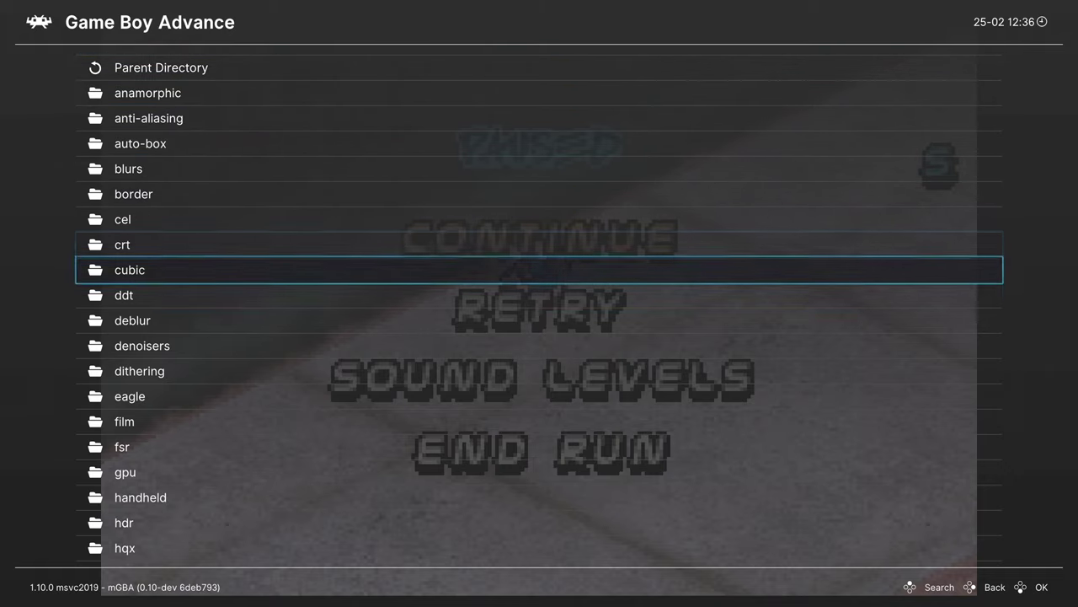
{"action": "key", "text": "Down"}
{"action": "key", "text": "Return"}
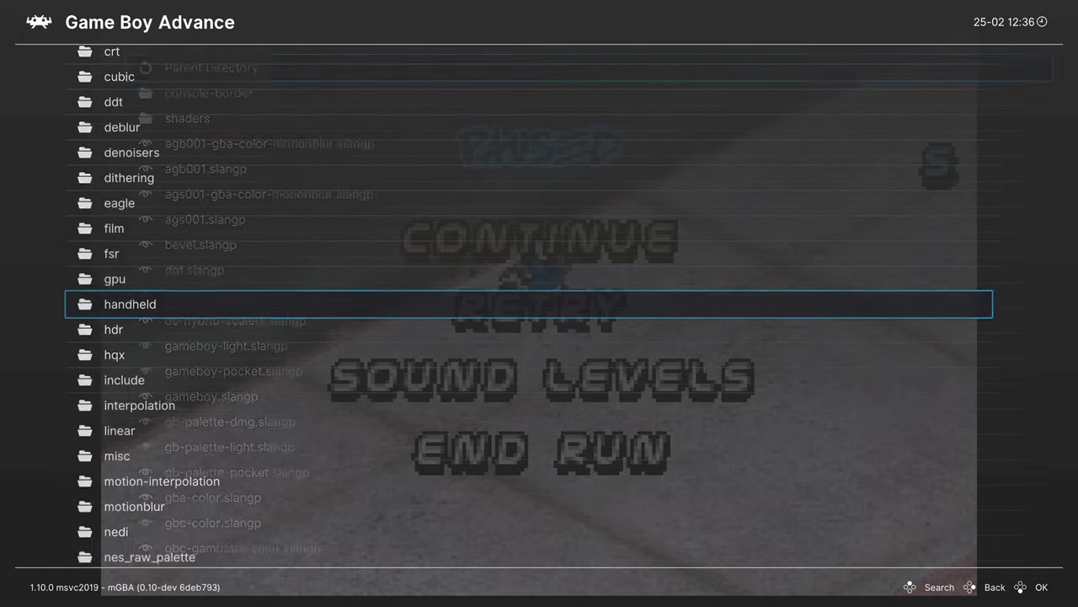
{"action": "key", "text": "Down"}
{"action": "key", "text": "Return"}
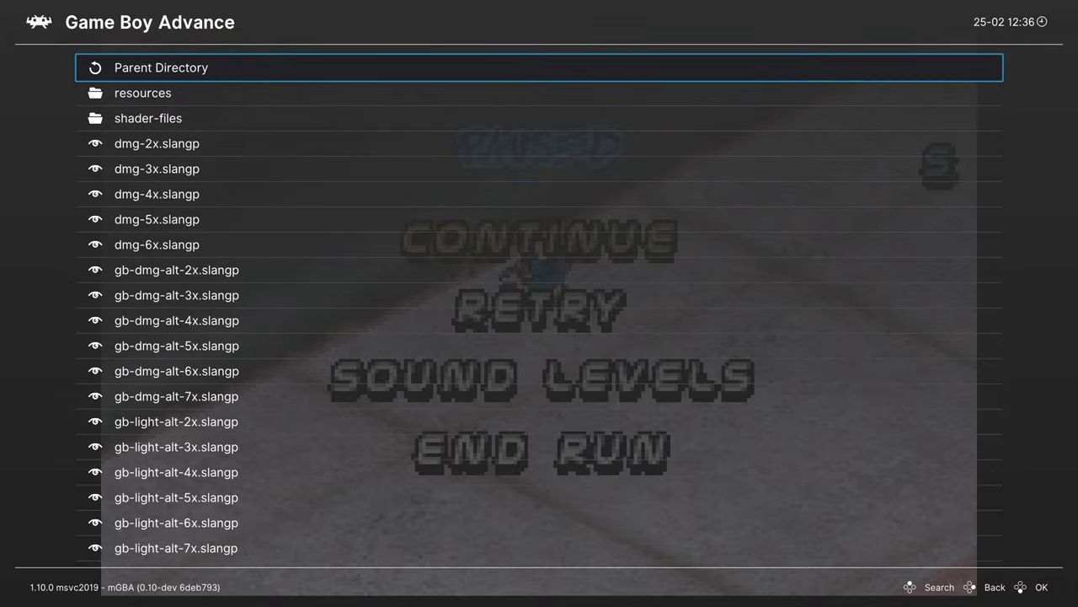
Examine the gba presets in the console-border folder, comparing the plain gba sizes with the agb001 and ags001 motionblur variants.
{"action": "key", "text": "Down"}
{"action": "key", "text": "Down"}
{"action": "key", "text": "Down"}
{"action": "key", "text": "Down"}
{"action": "key", "text": "Down"}
{"action": "key", "text": "Down"}
{"action": "key", "text": "Down"}
{"action": "key", "text": "Down"}
{"action": "key", "text": "Down"}
{"action": "key", "text": "Down"}
{"action": "key", "text": "Down"}
{"action": "key", "text": "Down"}
{"action": "key", "text": "Down"}
{"action": "key", "text": "Down"}
{"action": "key", "text": "Down"}
{"action": "key", "text": "Down"}
{"action": "key", "text": "Down"}
{"action": "key", "text": "Down"}
{"action": "key", "text": "Down"}
{"action": "key", "text": "Down"}
{"action": "key", "text": "Down"}
{"action": "key", "text": "Down"}
{"action": "key", "text": "Down"}
{"action": "key", "text": "Down"}
{"action": "key", "text": "Down"}
{"action": "key", "text": "Down"}
{"action": "key", "text": "Down"}
{"action": "key", "text": "Down"}
{"action": "key", "text": "Down"}
{"action": "key", "text": "Down"}
{"action": "key", "text": "Down"}
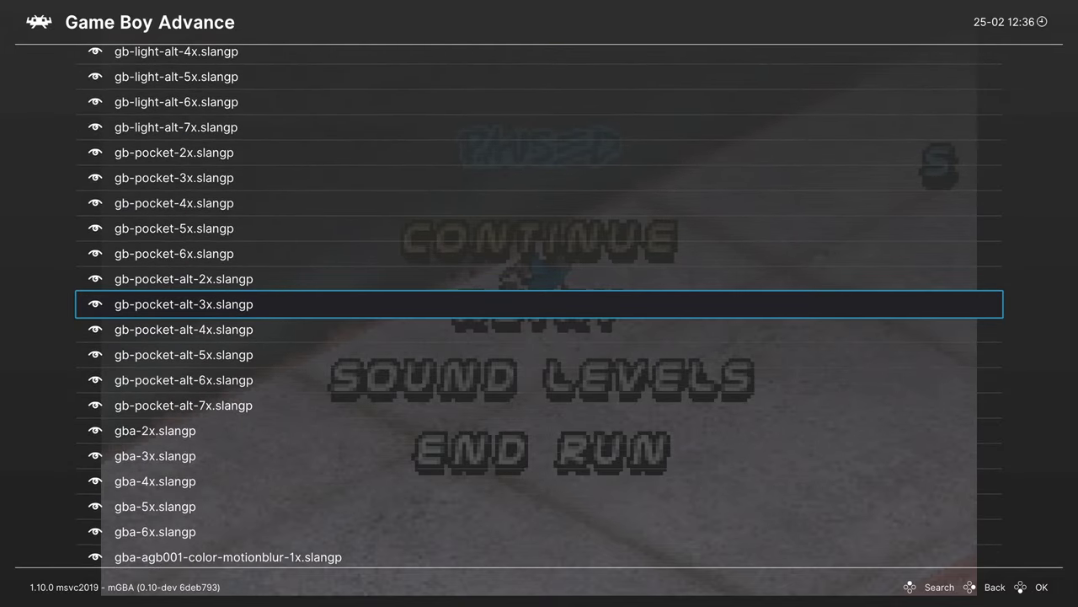
{"action": "key", "text": "Down"}
{"action": "key", "text": "Down"}
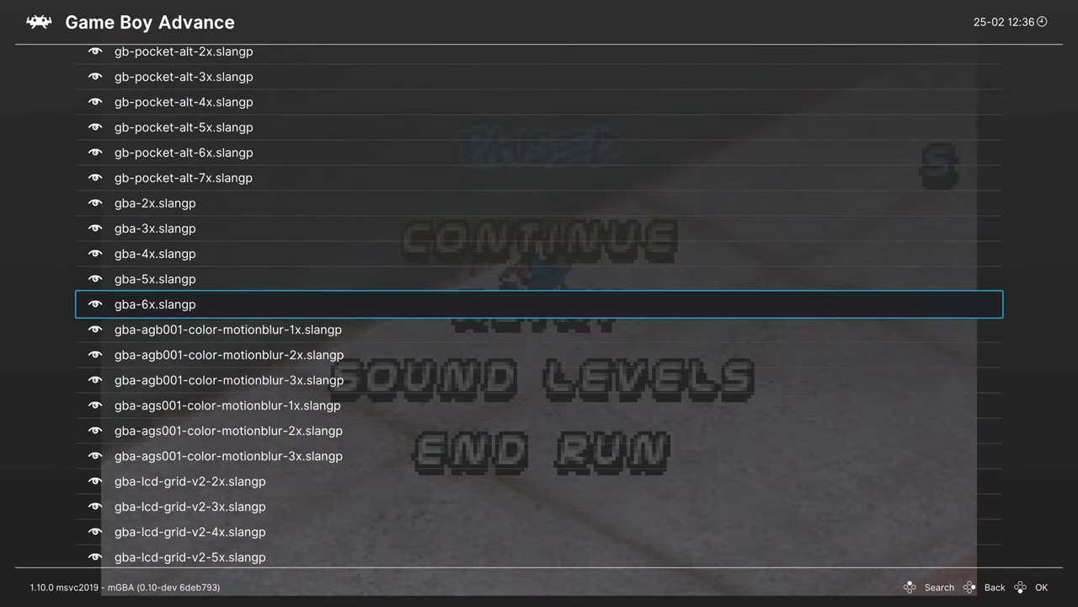
{"action": "key", "text": "Up"}
{"action": "key", "text": "Up"}
{"action": "key", "text": "Down"}
{"action": "key", "text": "Down"}
{"action": "key", "text": "Up"}
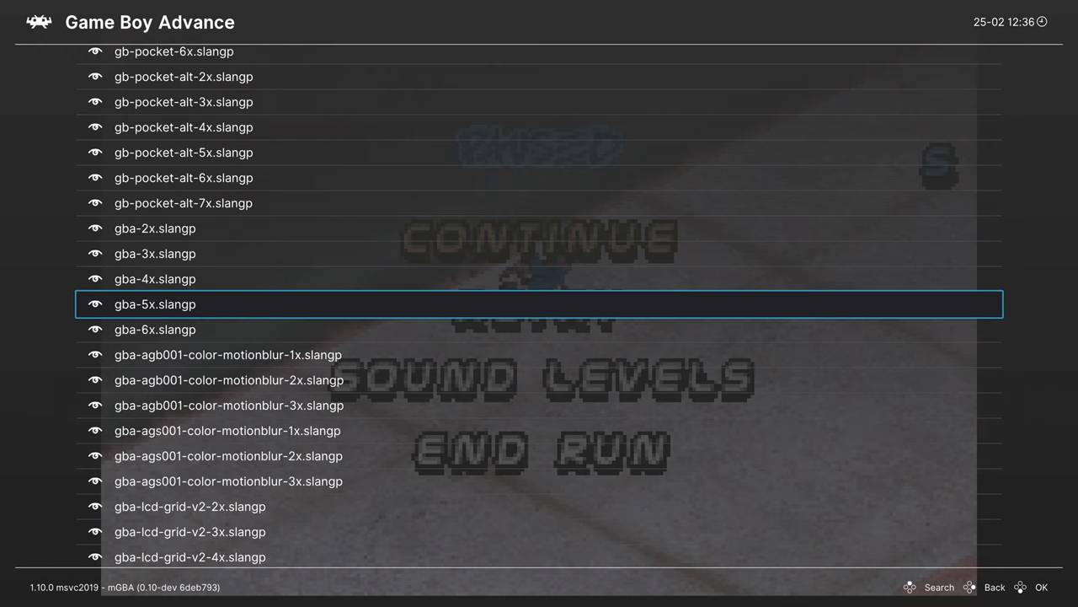
{"action": "key", "text": "Down"}
{"action": "key", "text": "Down"}
{"action": "key", "text": "Down"}
{"action": "key", "text": "Down"}
{"action": "key", "text": "Down"}
{"action": "key", "text": "Down"}
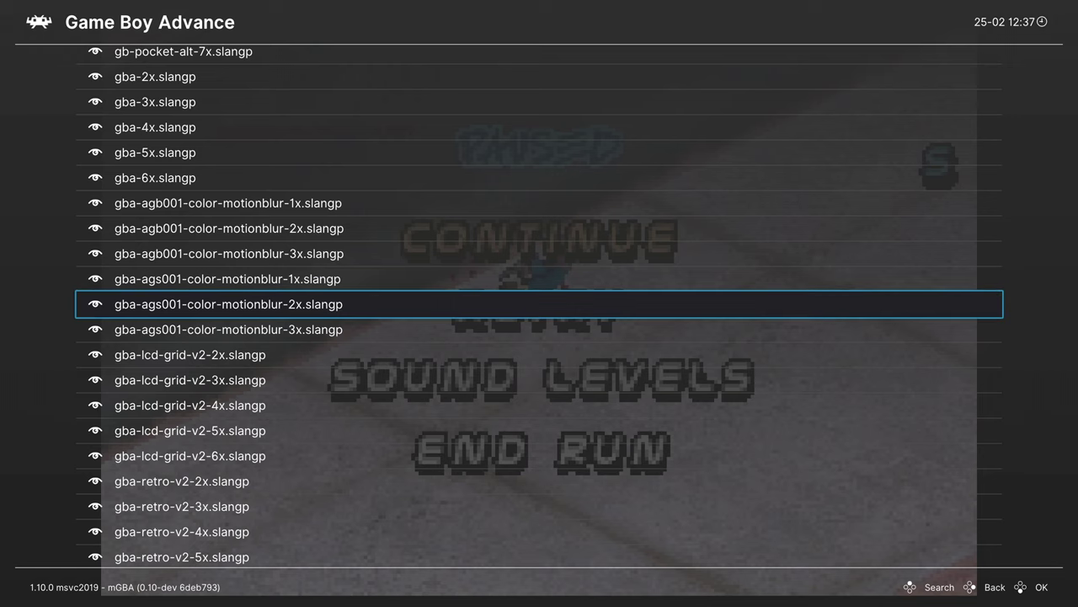
{"action": "key", "text": "Up"}
{"action": "key", "text": "Up"}
{"action": "key", "text": "Up"}
{"action": "key", "text": "Up"}
{"action": "key", "text": "Up"}
{"action": "key", "text": "Up"}
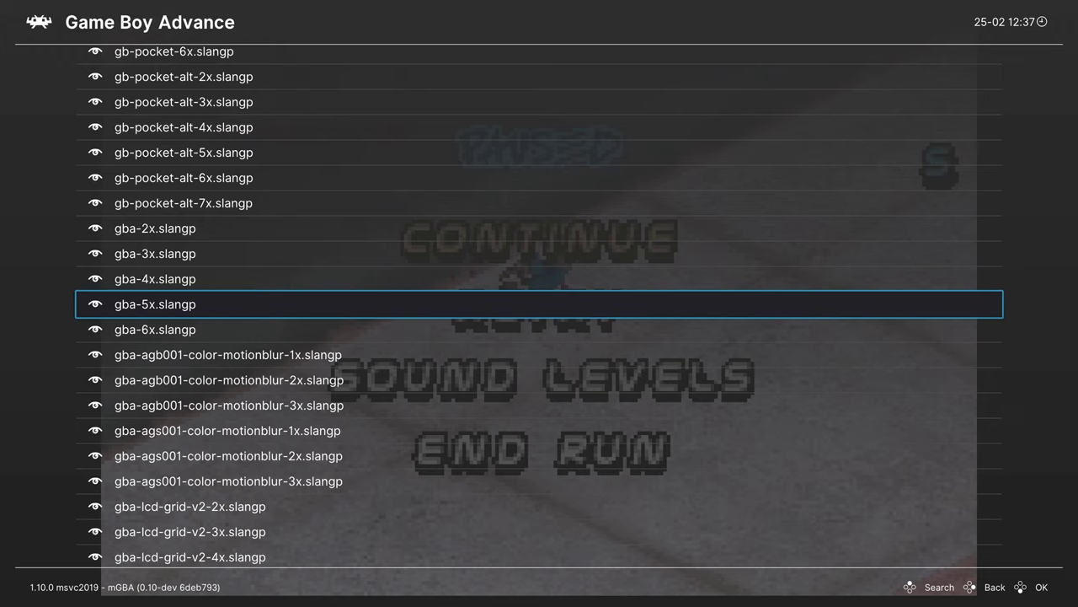
Apply a Game Boy Advance console-border shader preset and return to the paused game to view it.
{"action": "key", "text": "BackSpace"}
{"action": "key", "text": "BackSpace"}
{"action": "key", "text": "BackSpace"}
{"action": "key", "text": "F1"}
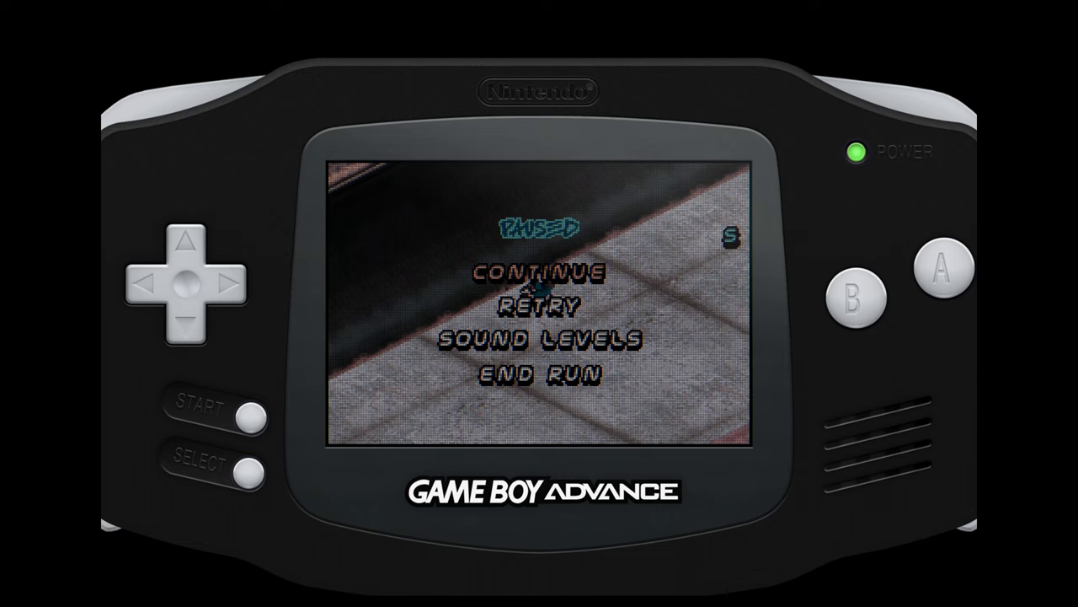
{"action": "key", "text": "Return"}
{"action": "key", "text": "Return"}
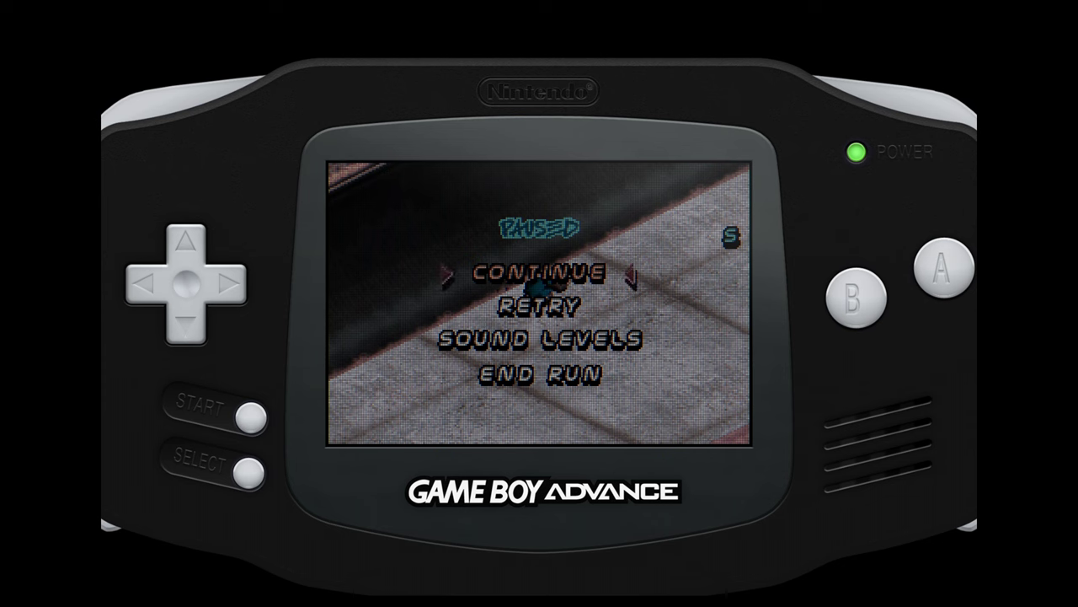
Return to the Shaders settings of the running game and open the shaders_slang folder for loading another preset.
{"action": "key", "text": "F1"}
{"action": "key", "text": "Down"}
{"action": "key", "text": "Down"}
{"action": "key", "text": "Down"}
{"action": "key", "text": "Down"}
{"action": "key", "text": "Down"}
{"action": "key", "text": "Down"}
{"action": "key", "text": "Down"}
{"action": "key", "text": "Down"}
{"action": "key", "text": "Down"}
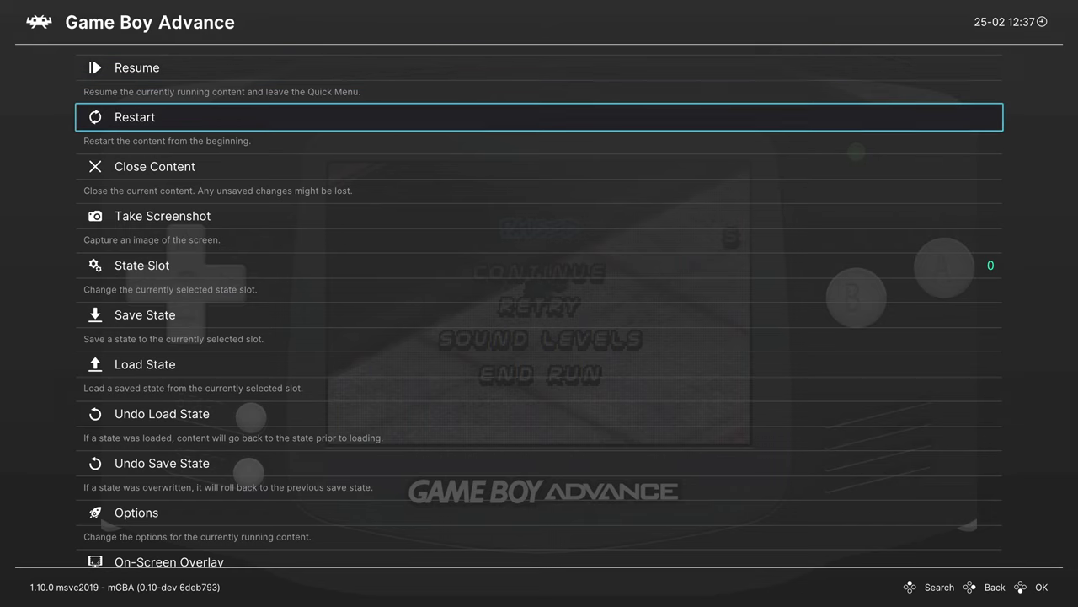
{"action": "key", "text": "Down"}
{"action": "key", "text": "Down"}
{"action": "key", "text": "Down"}
{"action": "key", "text": "Down"}
{"action": "key", "text": "Down"}
{"action": "key", "text": "Down"}
{"action": "key", "text": "Return"}
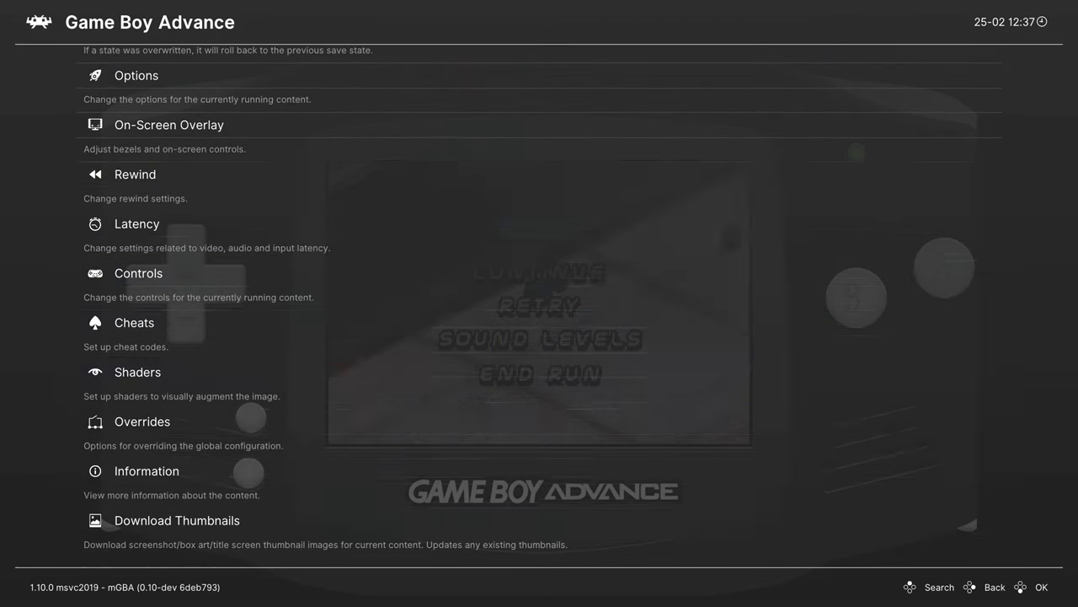
{"action": "key", "text": "Down"}
{"action": "key", "text": "Down"}
{"action": "key", "text": "Return"}
{"action": "key", "text": "Down"}
{"action": "key", "text": "Return"}
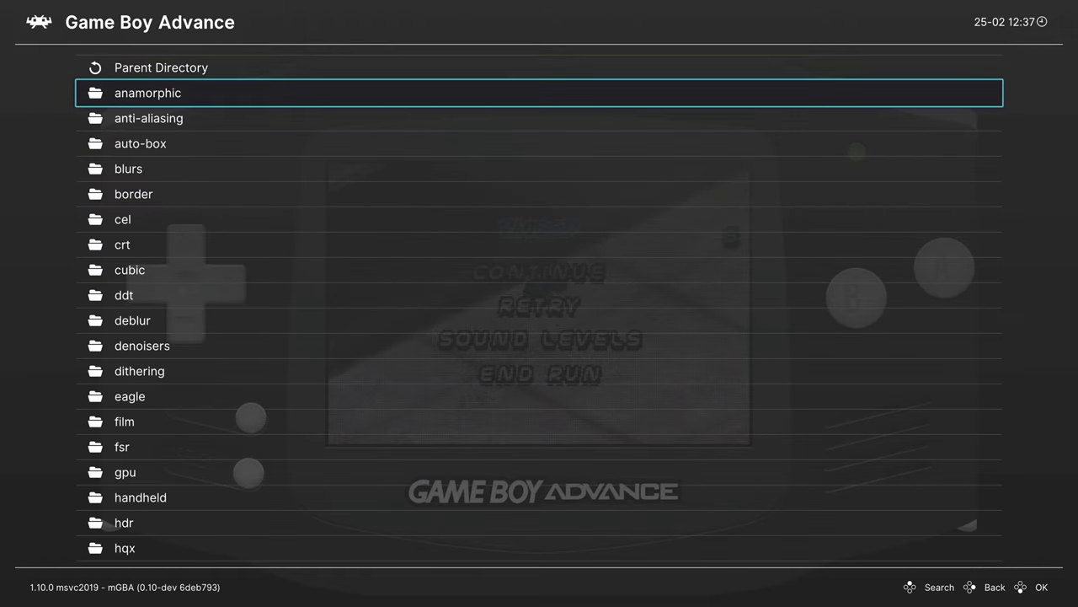
Load a console-border preset with a larger Game Boy Advance screen and resume the game with it.
{"action": "key", "text": "Down"}
{"action": "key", "text": "Down"}
{"action": "key", "text": "Down"}
{"action": "key", "text": "Down"}
{"action": "key", "text": "Down"}
{"action": "key", "text": "Down"}
{"action": "key", "text": "Down"}
{"action": "key", "text": "Down"}
{"action": "key", "text": "Down"}
{"action": "key", "text": "Down"}
{"action": "key", "text": "Return"}
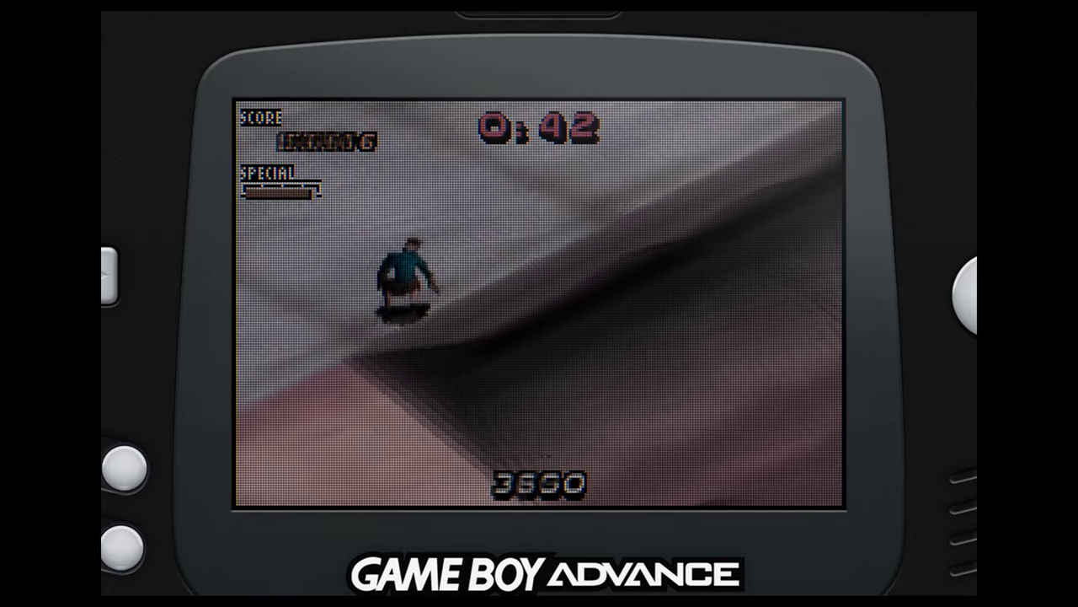
Pause the game, leave its quick menu and go to the main Settings categories.
{"action": "key", "text": "Return"}
{"action": "key", "text": "F1"}
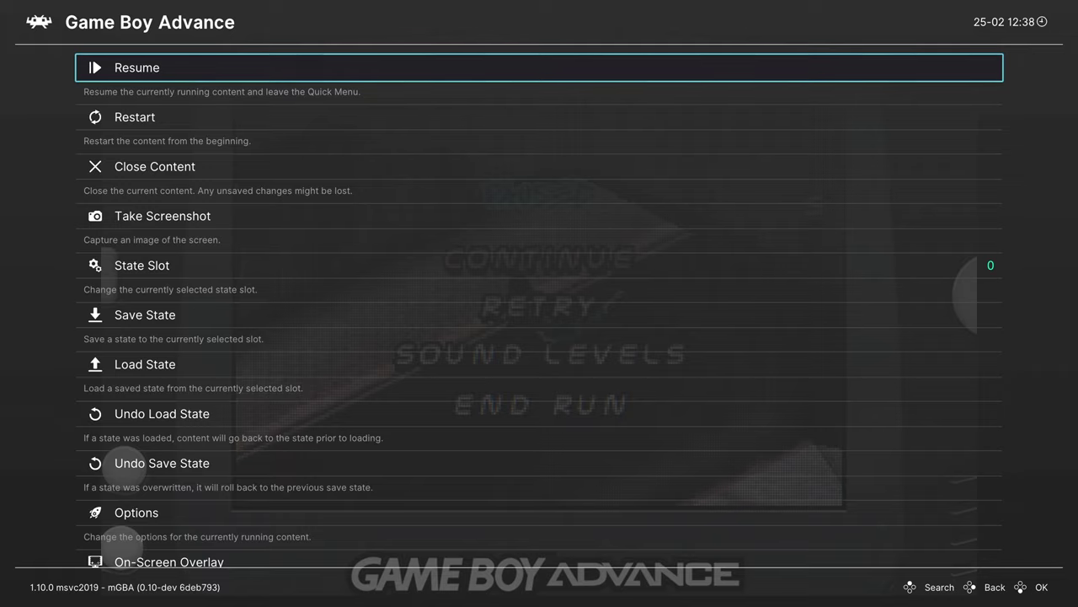
{"action": "key", "text": "BackSpace"}
{"action": "key", "text": "Left"}
{"action": "key", "text": "Up"}
{"action": "key", "text": "Up"}
{"action": "key", "text": "Up"}
{"action": "key", "text": "Up"}
{"action": "key", "text": "Up"}
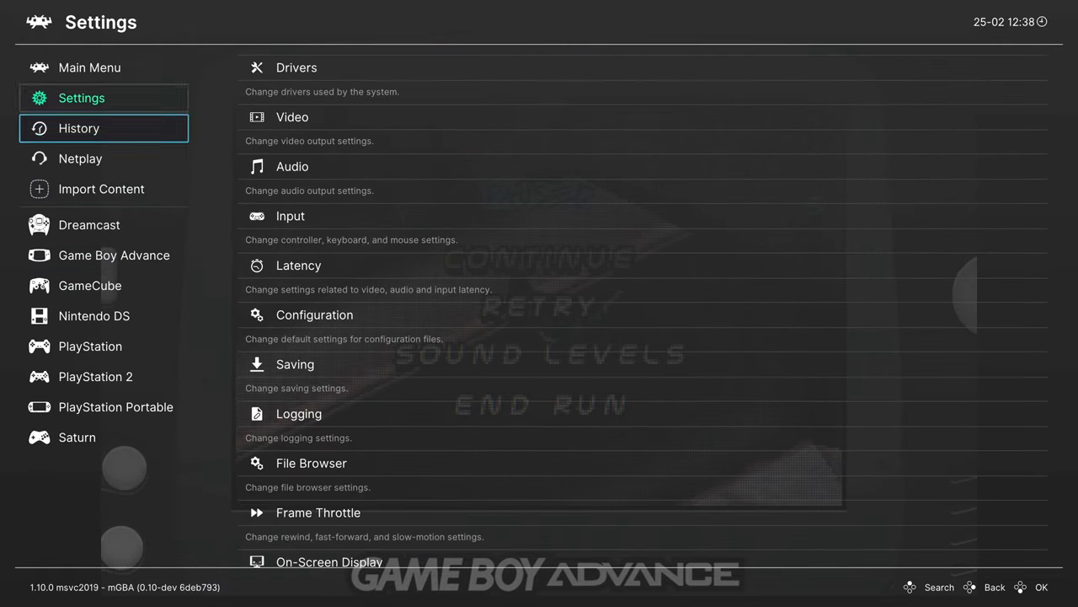
Open the Scaling options within the Video settings.
{"action": "key", "text": "Right"}
{"action": "key", "text": "Down"}
{"action": "key", "text": "Return"}
{"action": "key", "text": "Down"}
{"action": "key", "text": "Down"}
{"action": "key", "text": "Down"}
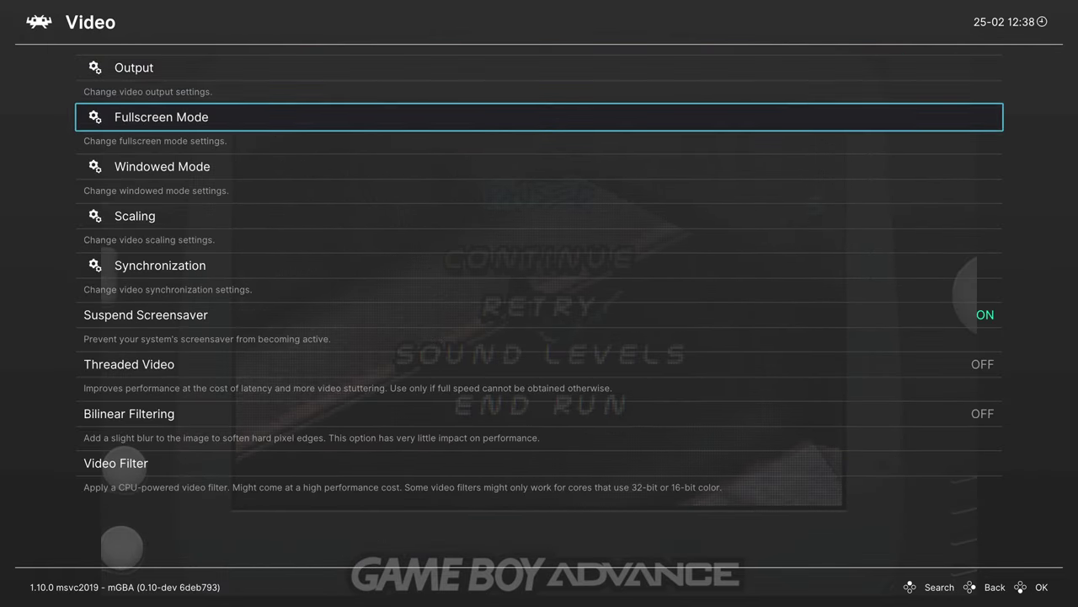
{"action": "key", "text": "Return"}
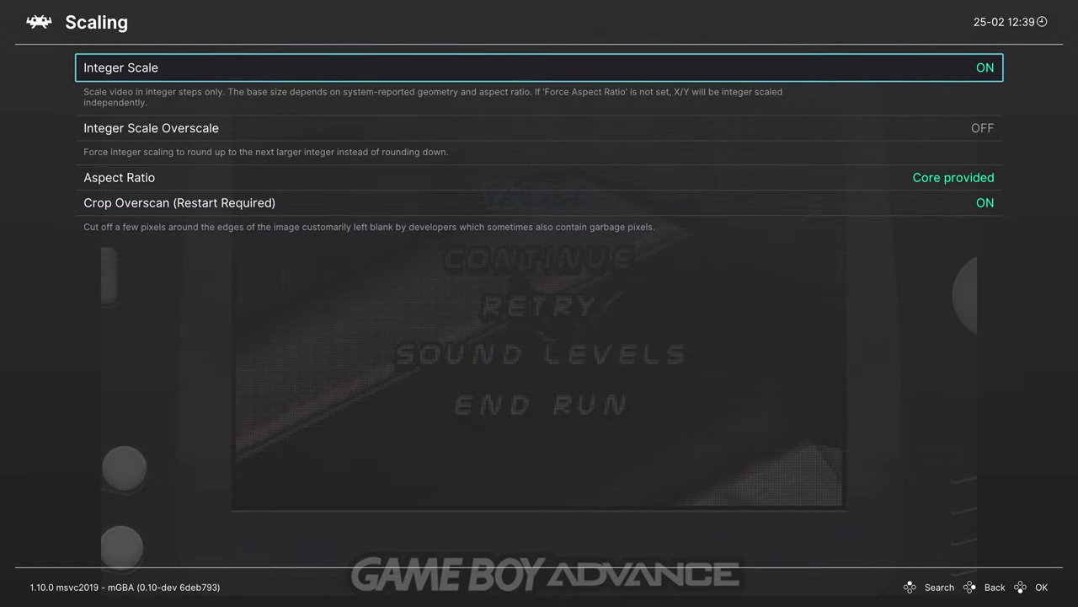
Set the video aspect ratio to 16:9.
{"action": "key", "text": "Down"}
{"action": "key", "text": "Down"}
{"action": "key", "text": "Down"}
{"action": "key", "text": "Up"}
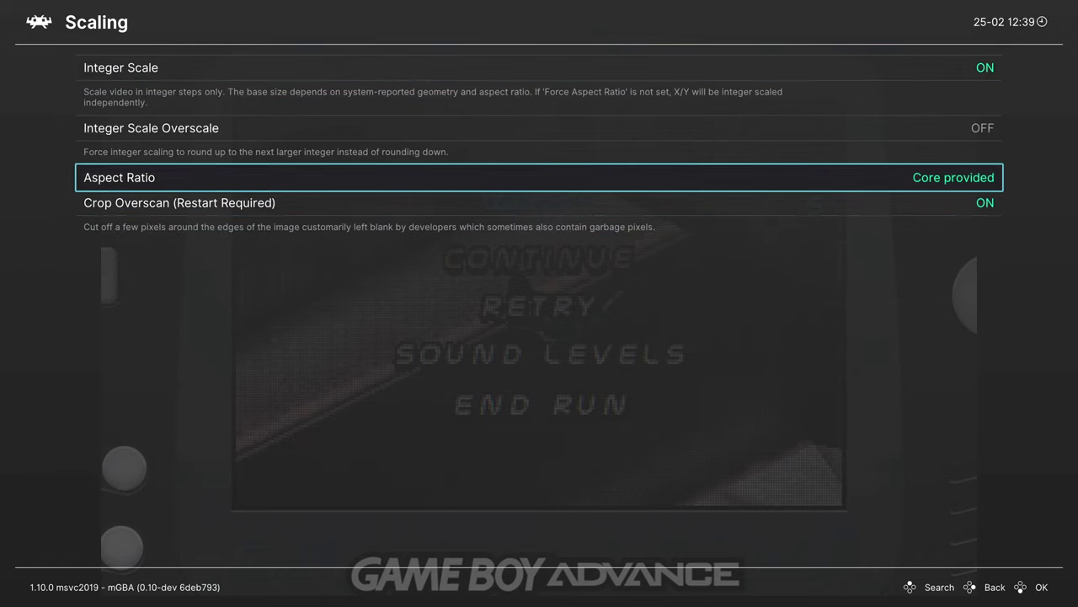
{"action": "key", "text": "Return"}
{"action": "key", "text": "Up"}
{"action": "key", "text": "Up"}
{"action": "key", "text": "Up"}
{"action": "key", "text": "Up"}
{"action": "key", "text": "Up"}
{"action": "key", "text": "Up"}
{"action": "key", "text": "Up"}
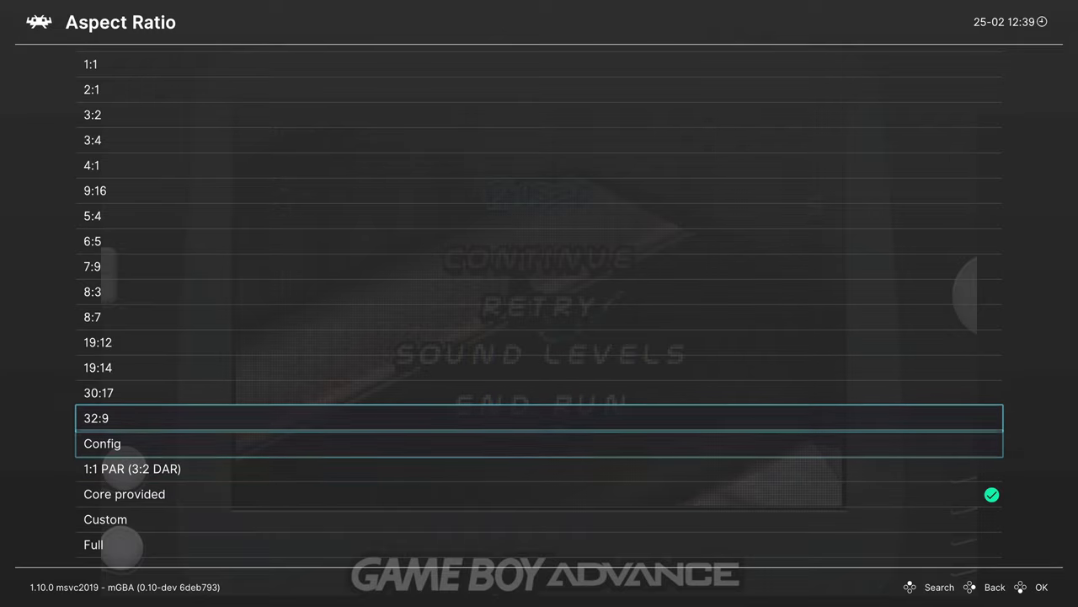
{"action": "key", "text": "Up"}
{"action": "key", "text": "Up"}
{"action": "key", "text": "Up"}
{"action": "key", "text": "Up"}
{"action": "key", "text": "Up"}
{"action": "key", "text": "Up"}
{"action": "key", "text": "Up"}
{"action": "key", "text": "Up"}
{"action": "key", "text": "Up"}
{"action": "key", "text": "Up"}
{"action": "key", "text": "Up"}
{"action": "key", "text": "Up"}
{"action": "key", "text": "Up"}
{"action": "key", "text": "Up"}
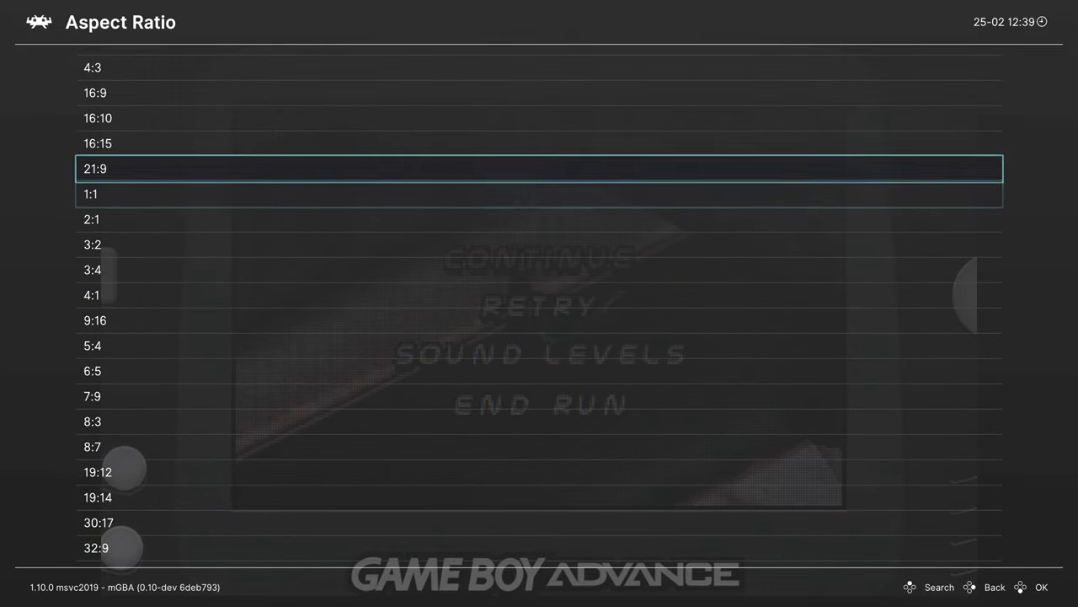
{"action": "key", "text": "Return"}
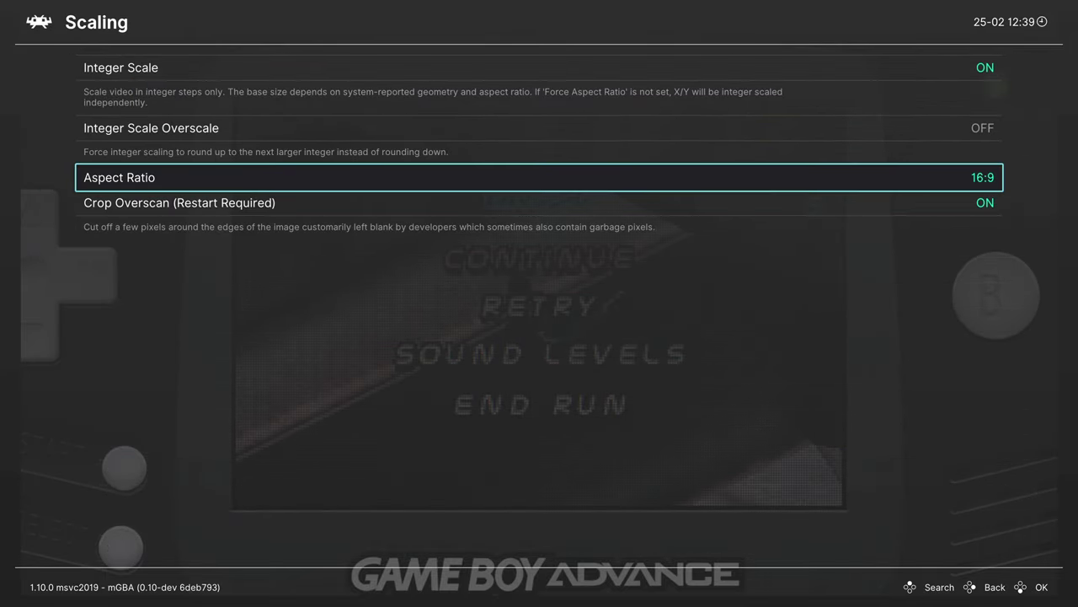
Turn Integer Scale off and leave the Scaling settings.
{"action": "key", "text": "Up"}
{"action": "key", "text": "Up"}
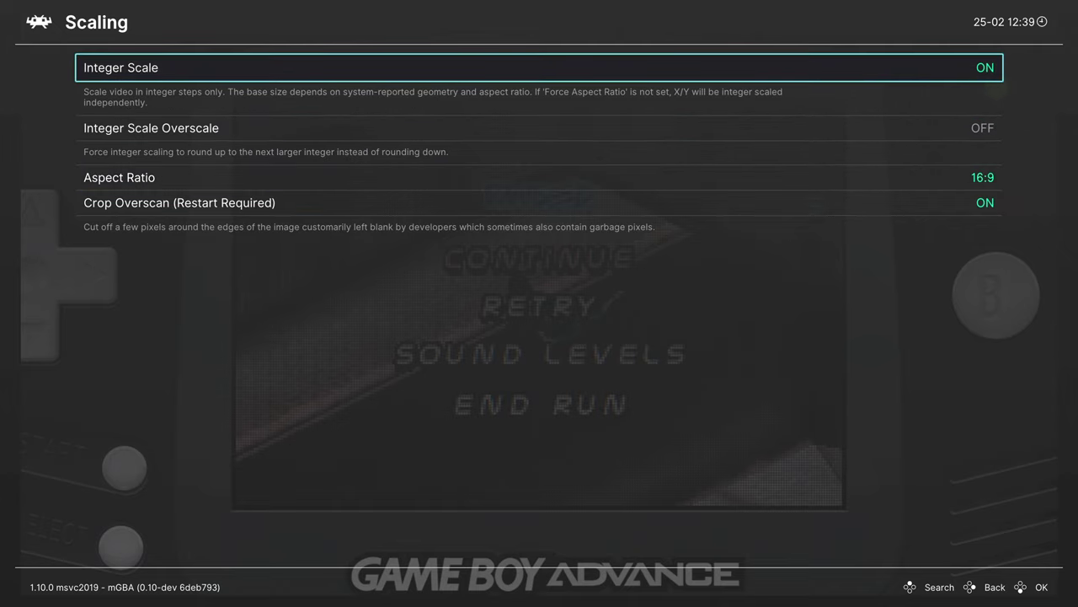
{"action": "key", "text": "Return"}
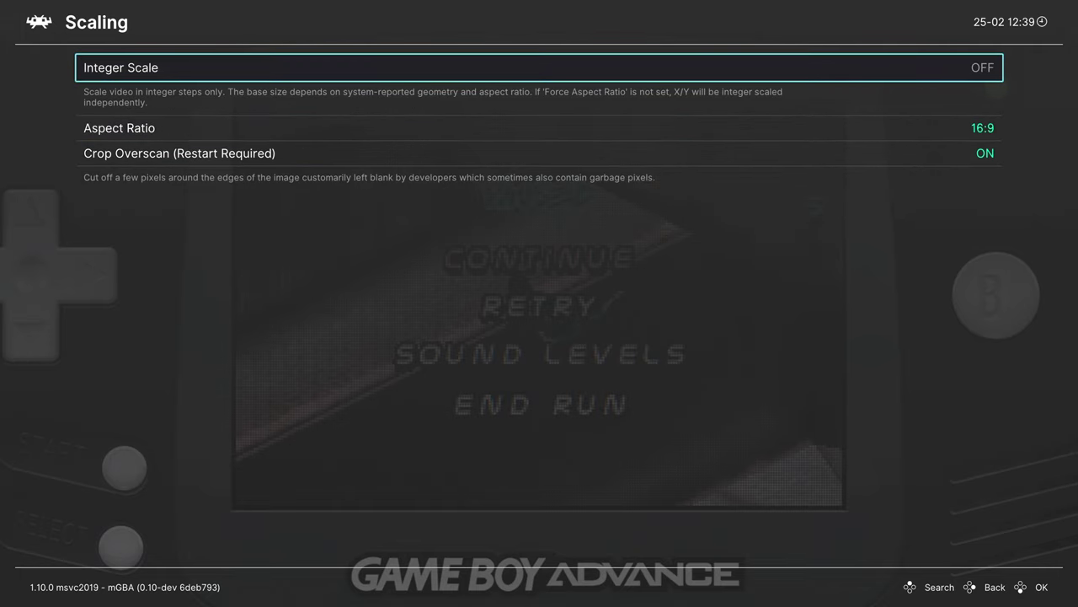
{"action": "key", "text": "Return"}
{"action": "key", "text": "Return"}
{"action": "key", "text": "Return"}
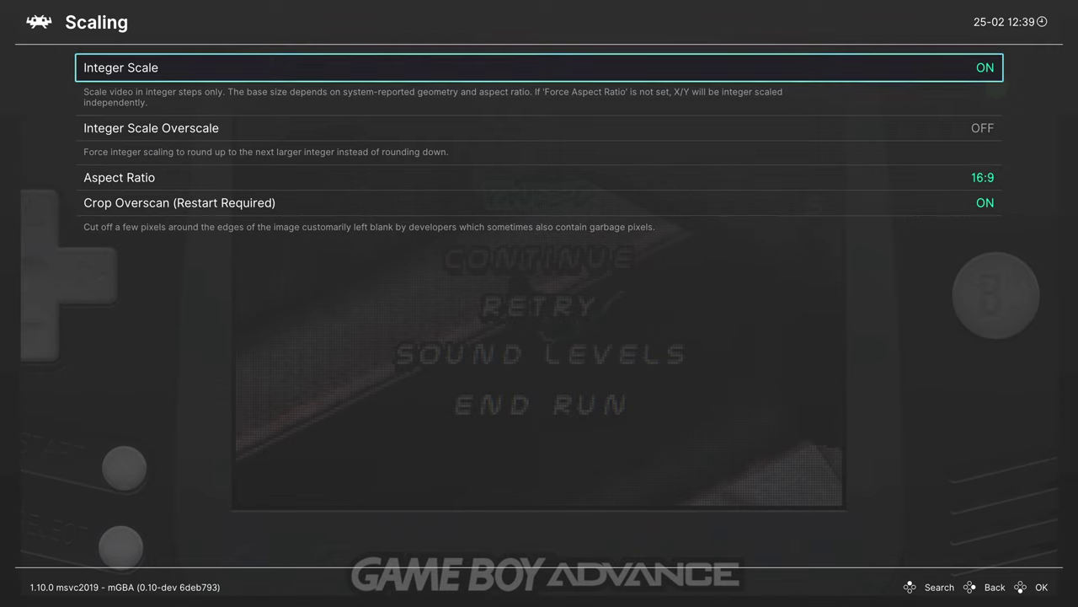
{"action": "key", "text": "Return"}
{"action": "key", "text": "BackSpace"}
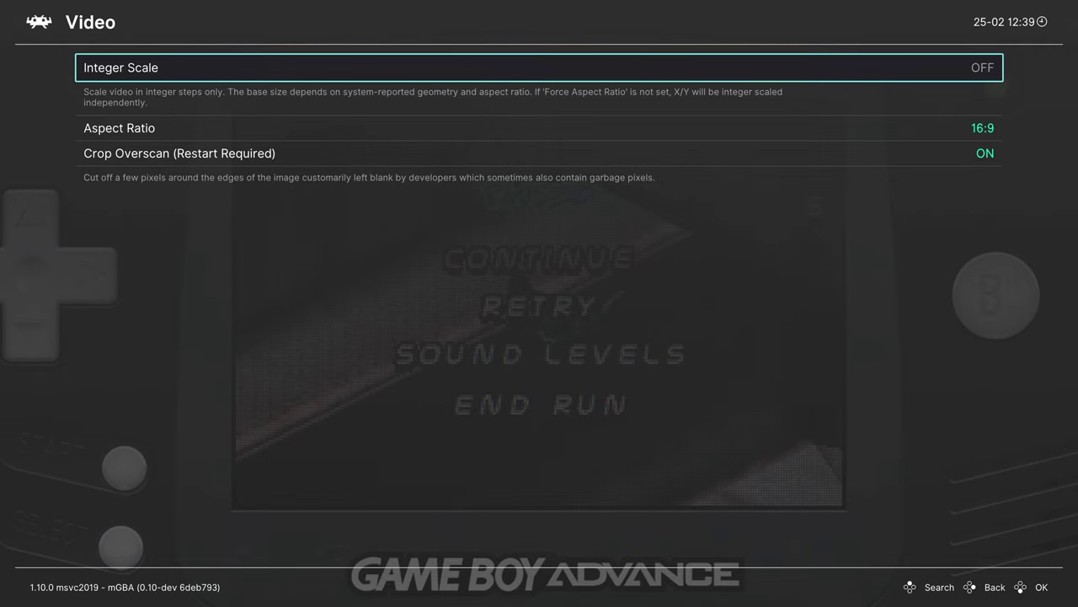
Return to the running game's quick menu and save the video settings as core overrides.
{"action": "key", "text": "BackSpace"}
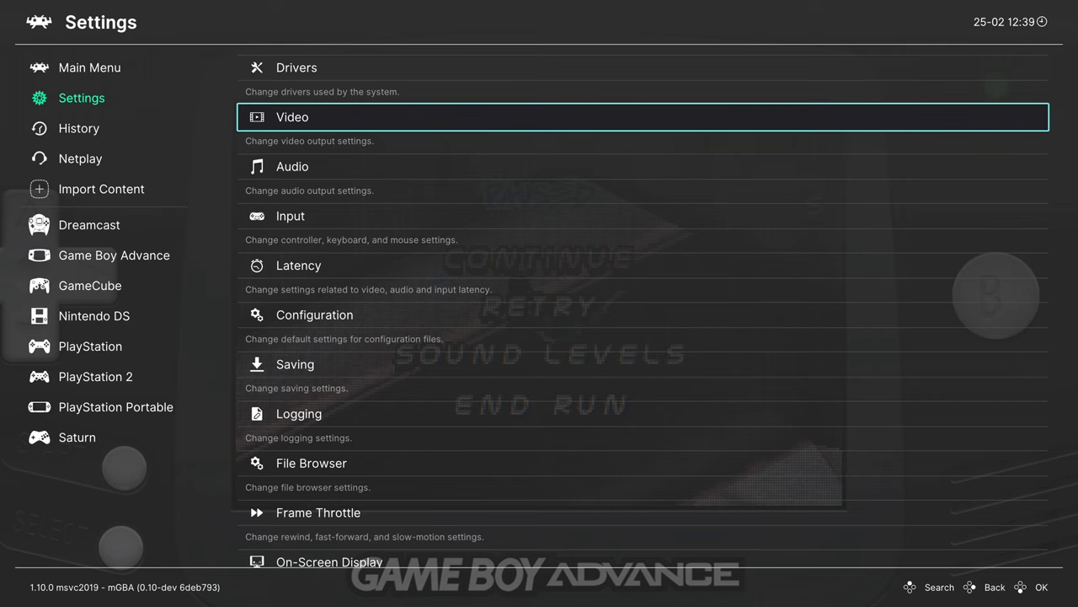
{"action": "key", "text": "Up"}
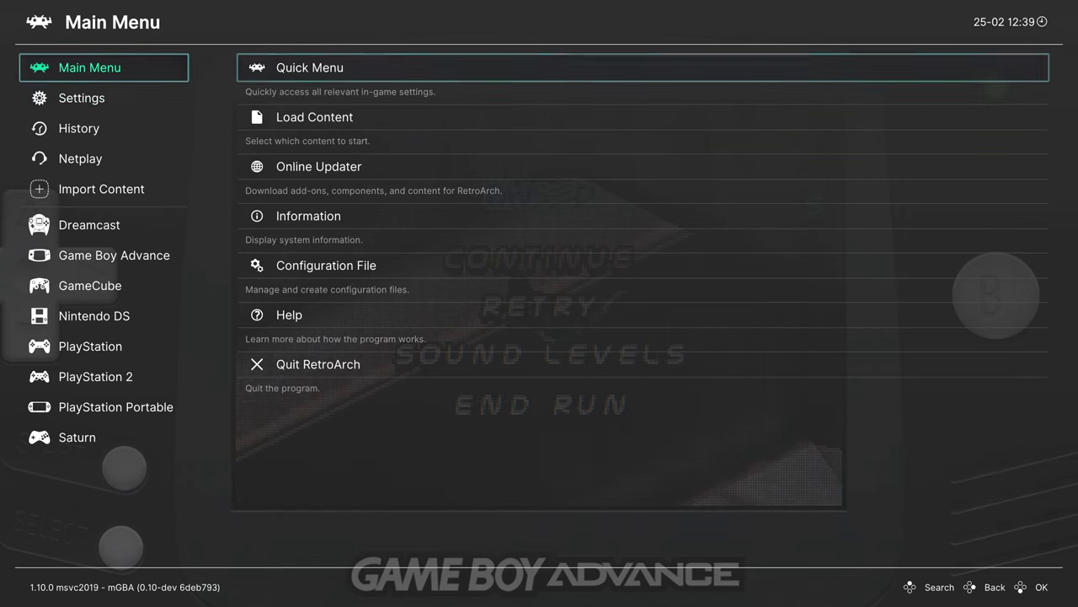
{"action": "key", "text": "Return"}
{"action": "key", "text": "Return"}
{"action": "key", "text": "Up"}
{"action": "key", "text": "Up"}
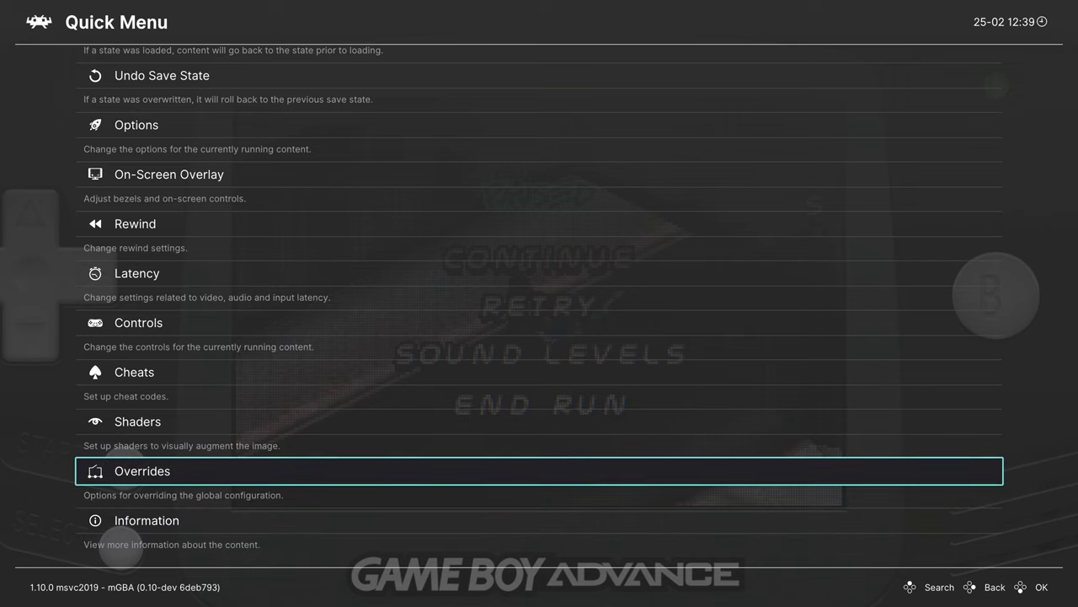
{"action": "key", "text": "Return"}
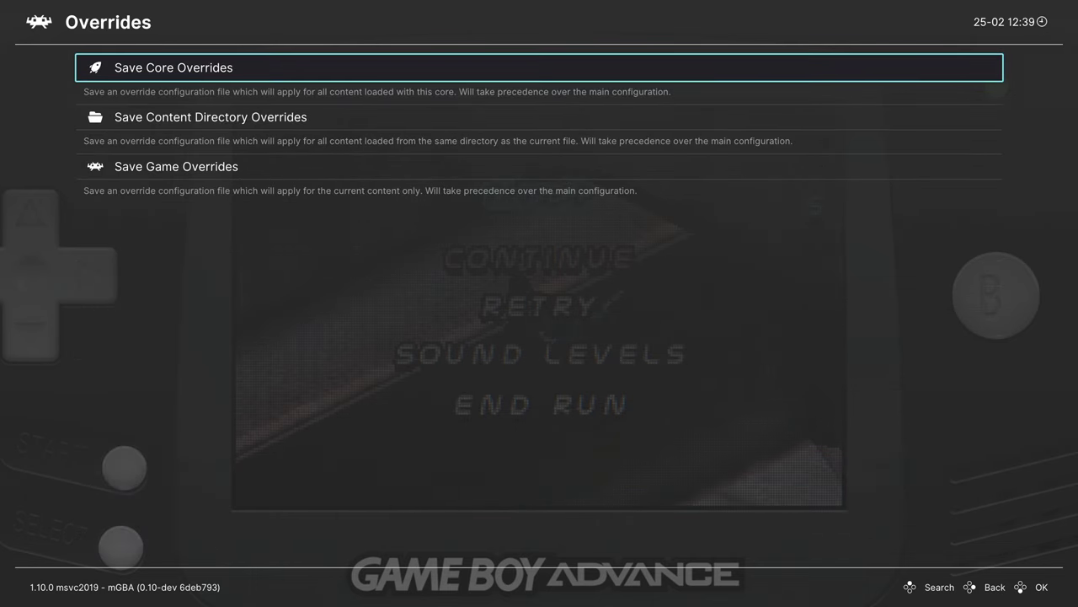
{"action": "key", "text": "Return"}
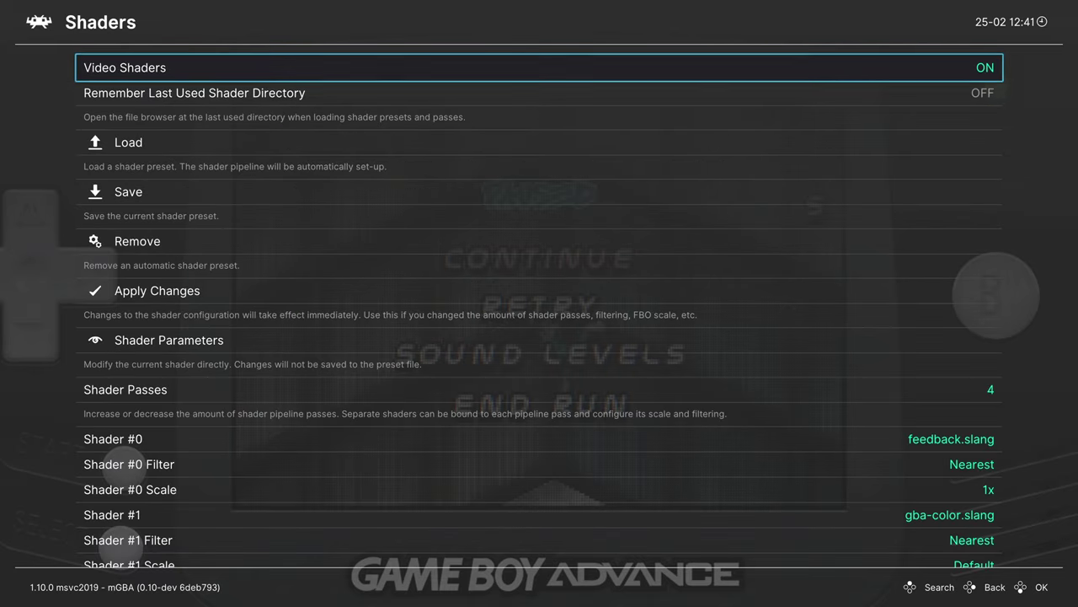
Open the Shader Parameters of the loaded console-border preset to review its adjustable values.
{"action": "key", "text": "Down"}
{"action": "key", "text": "Down"}
{"action": "key", "text": "Down"}
{"action": "key", "text": "Down"}
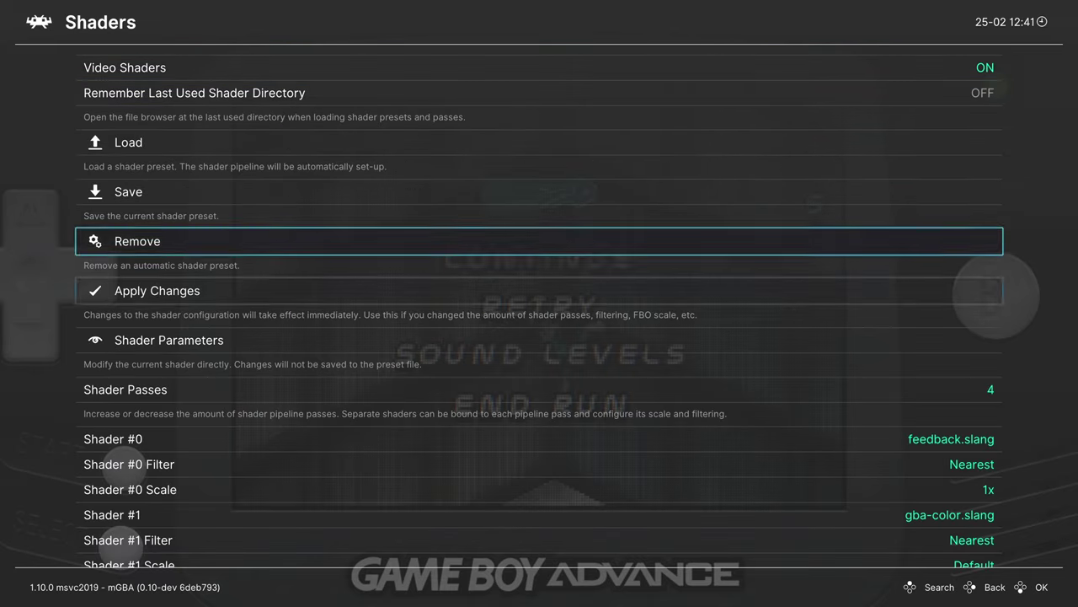
{"action": "key", "text": "Down"}
{"action": "key", "text": "Down"}
{"action": "key", "text": "Down"}
{"action": "key", "text": "Up"}
{"action": "key", "text": "Return"}
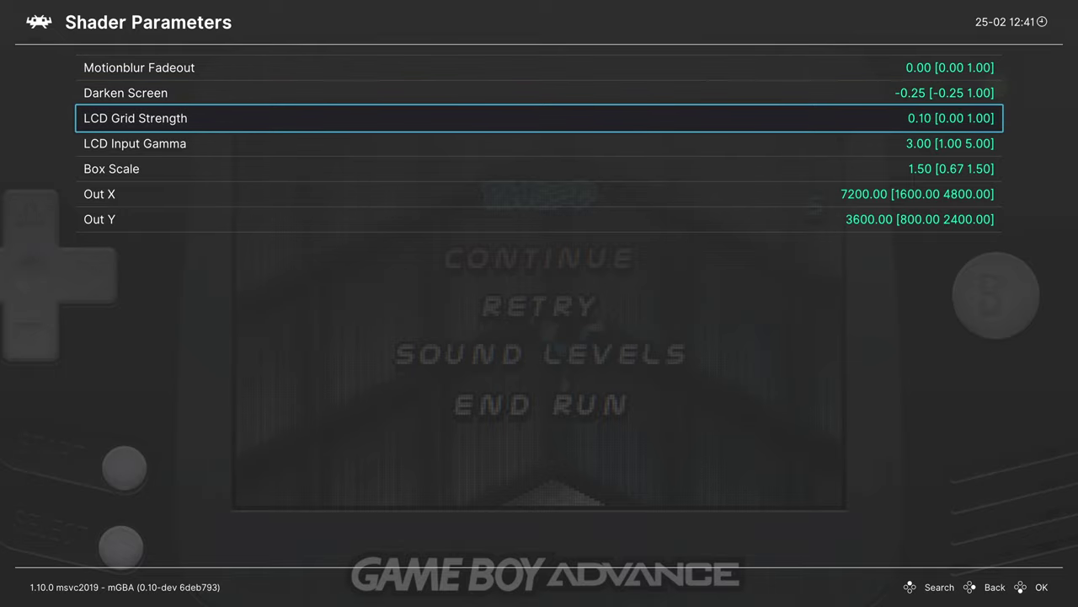
Leave the shader parameters and resume the game to view it with the console border.
{"action": "key", "text": "BackSpace"}
{"action": "key", "text": "BackSpace"}
{"action": "key", "text": "BackSpace"}
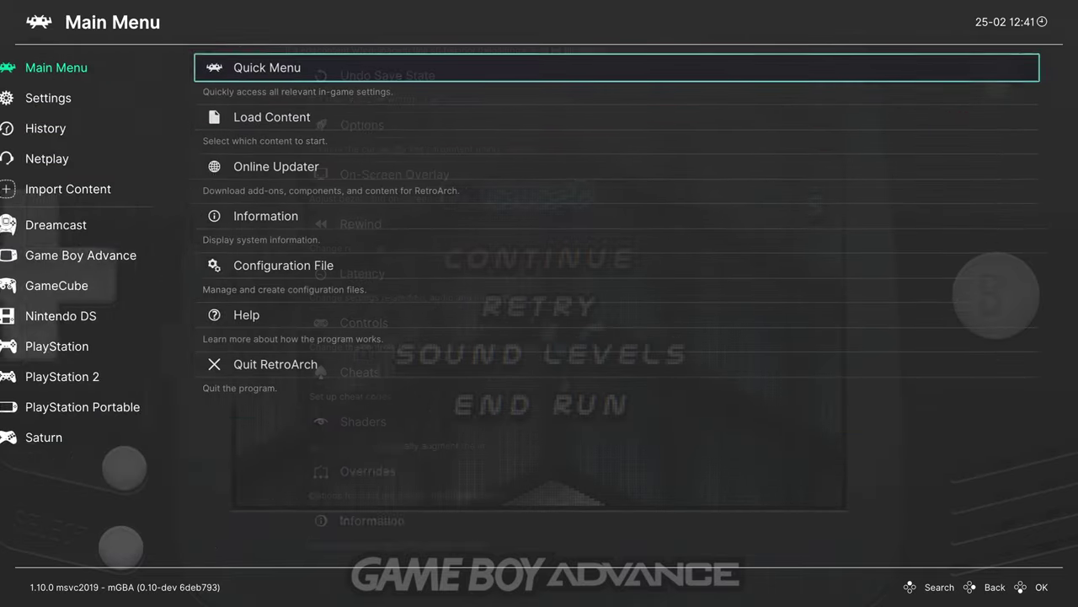
{"action": "key", "text": "F1"}
{"action": "key", "text": "Return"}
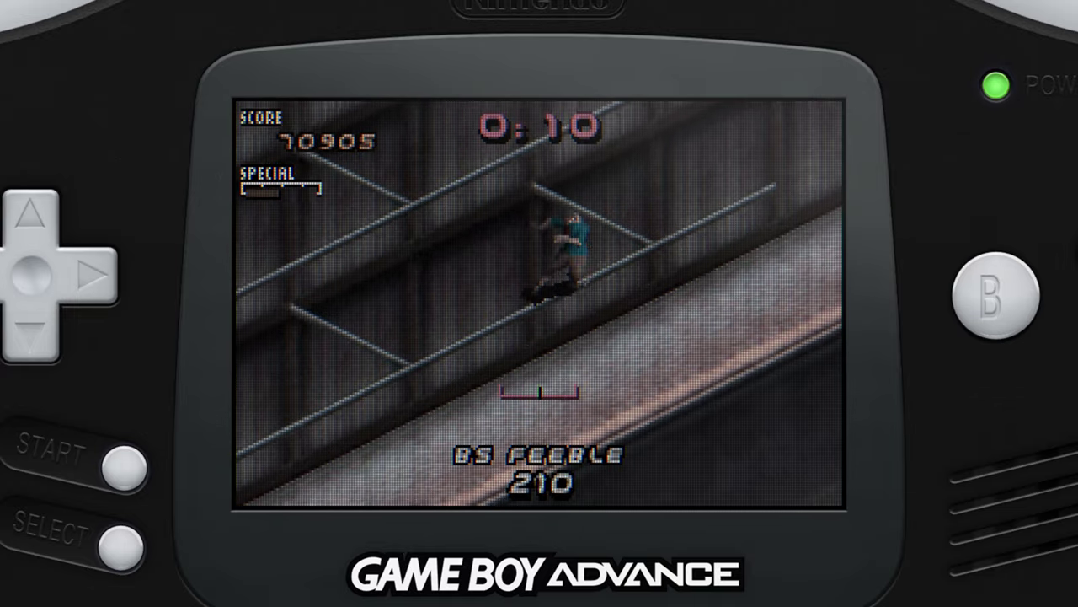
Pause the game and open the Save options for the current shader preset.
{"action": "key", "text": "F1"}
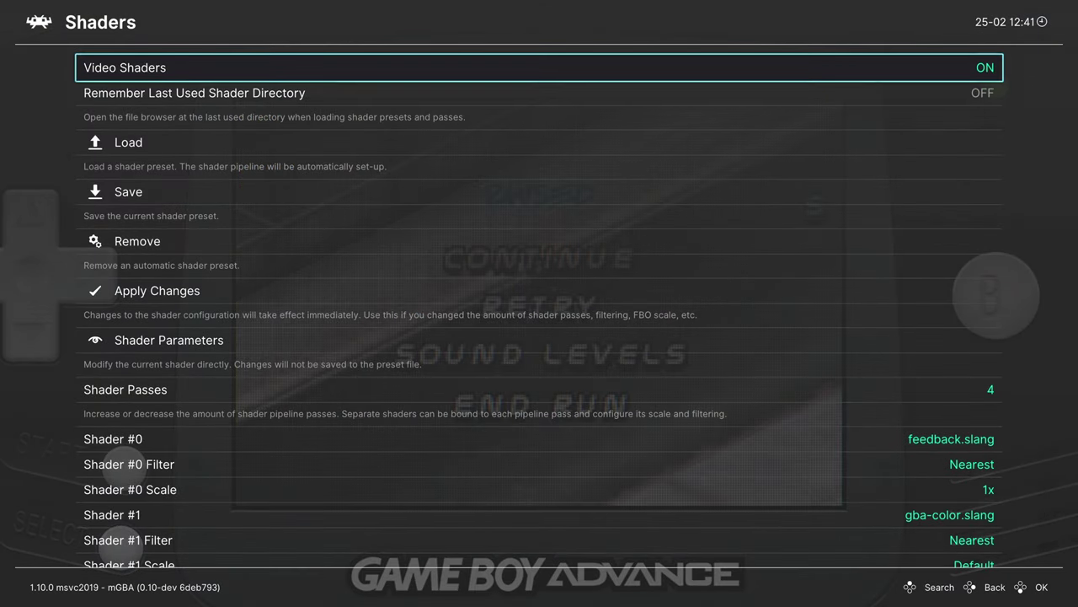
{"action": "key", "text": "Down"}
{"action": "key", "text": "Down"}
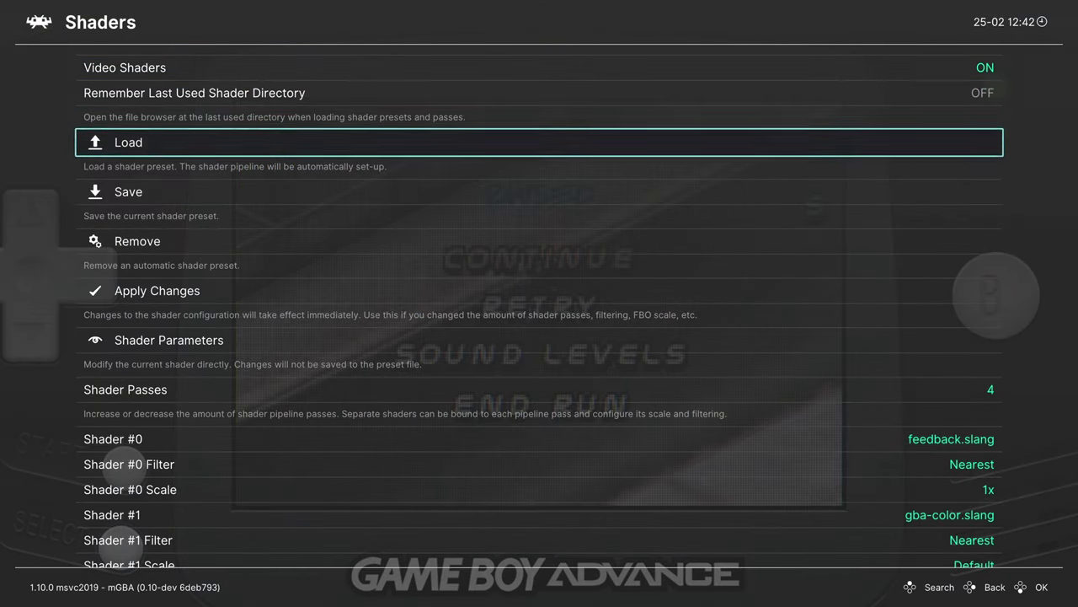
{"action": "key", "text": "Down"}
{"action": "key", "text": "Return"}
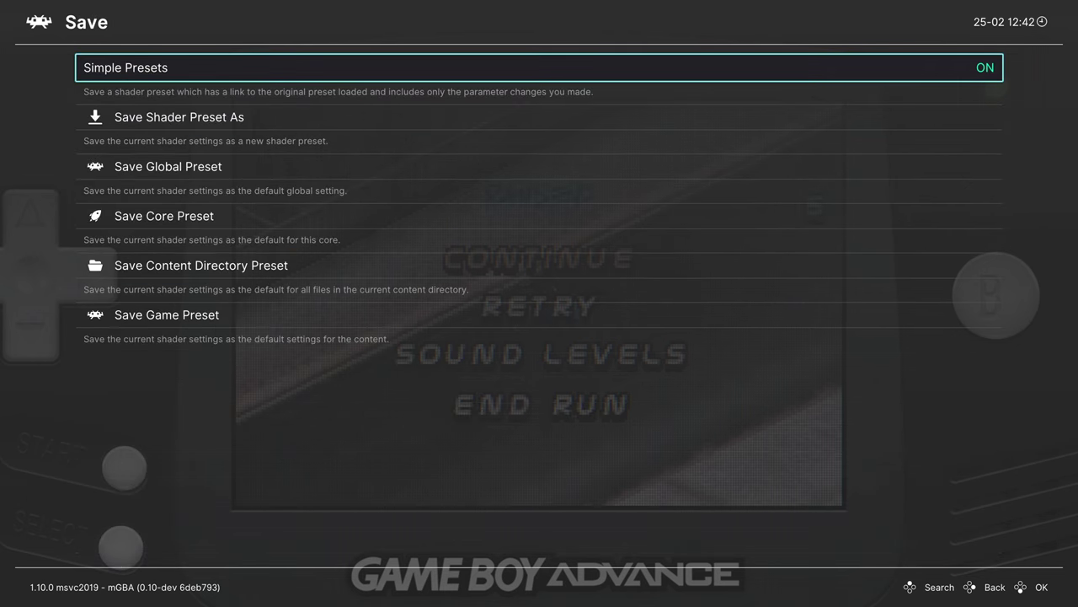
Compare the core, content directory and game options for saving the shader preset, ending on Save Core Preset, and return to gameplay.
{"action": "key", "text": "Down"}
{"action": "key", "text": "Down"}
{"action": "key", "text": "Down"}
{"action": "key", "text": "Down"}
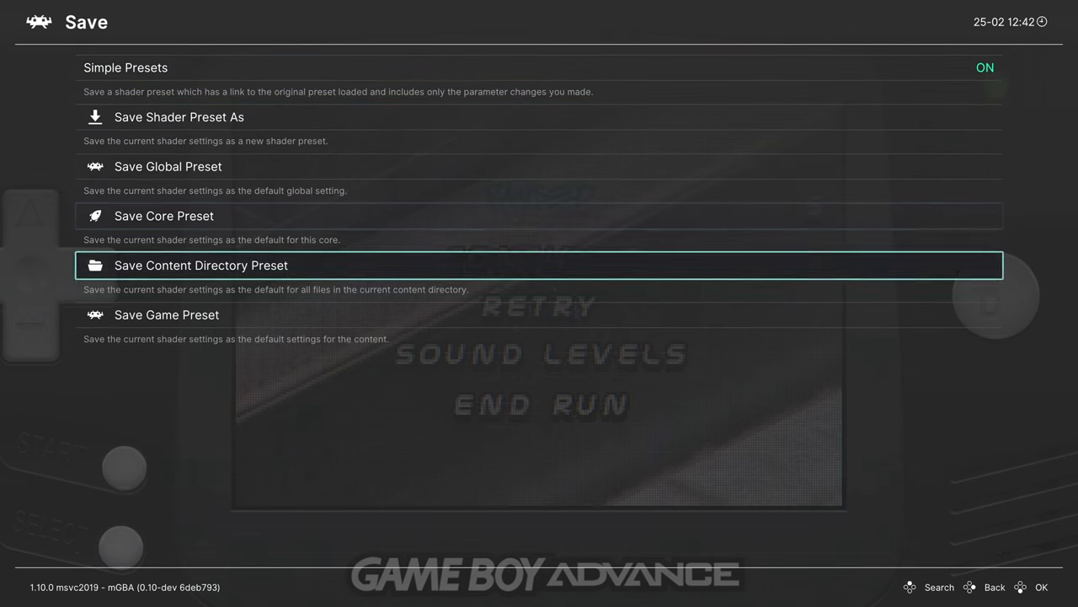
{"action": "key", "text": "Down"}
{"action": "key", "text": "Up"}
{"action": "key", "text": "Up"}
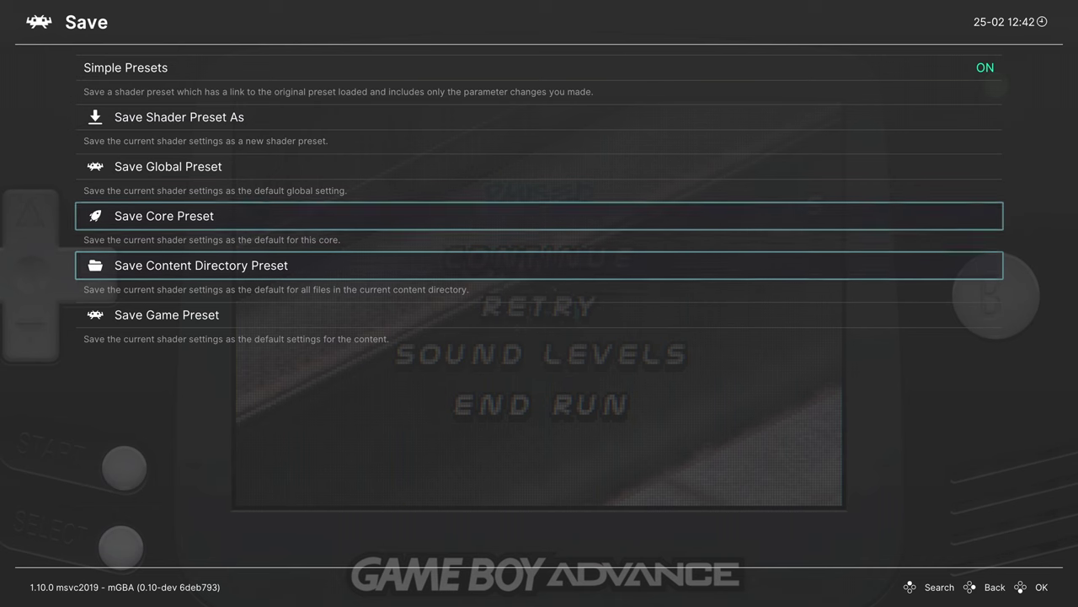
{"action": "key", "text": "Down"}
{"action": "key", "text": "Down"}
{"action": "key", "text": "Up"}
{"action": "key", "text": "Up"}
{"action": "key", "text": "Down"}
{"action": "key", "text": "Down"}
{"action": "key", "text": "Up"}
{"action": "key", "text": "Up"}
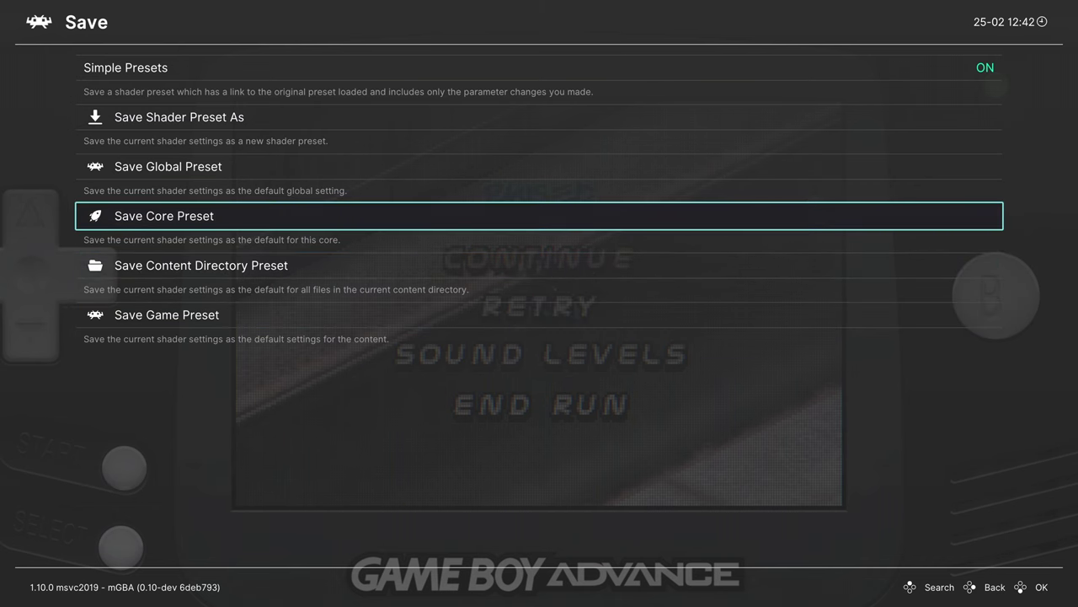
{"action": "key", "text": "F1"}
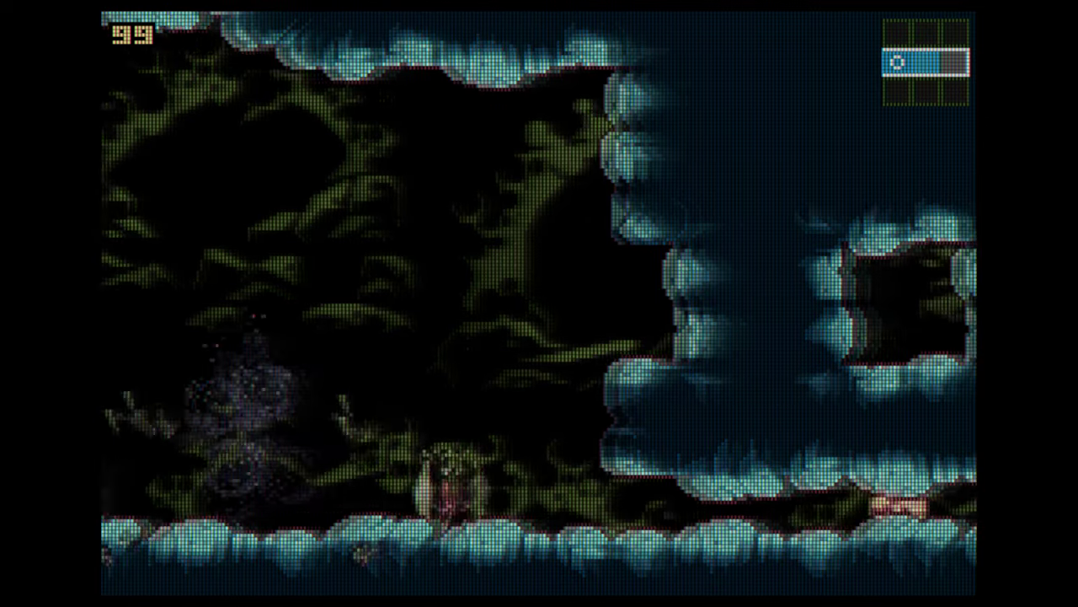
{"action": "key", "text": "Right"}
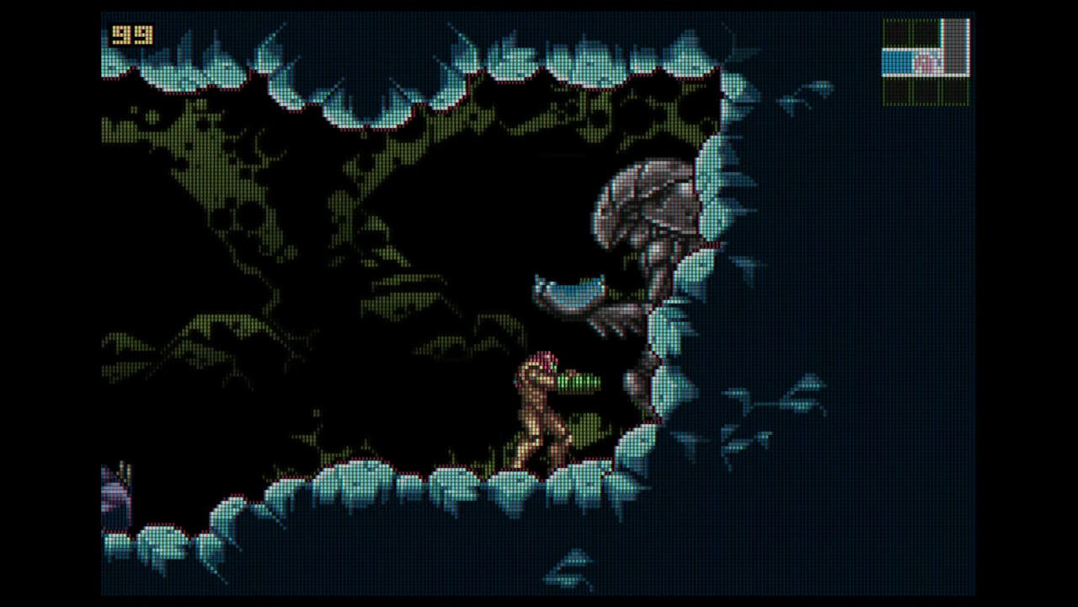
{"action": "key", "text": "x"}
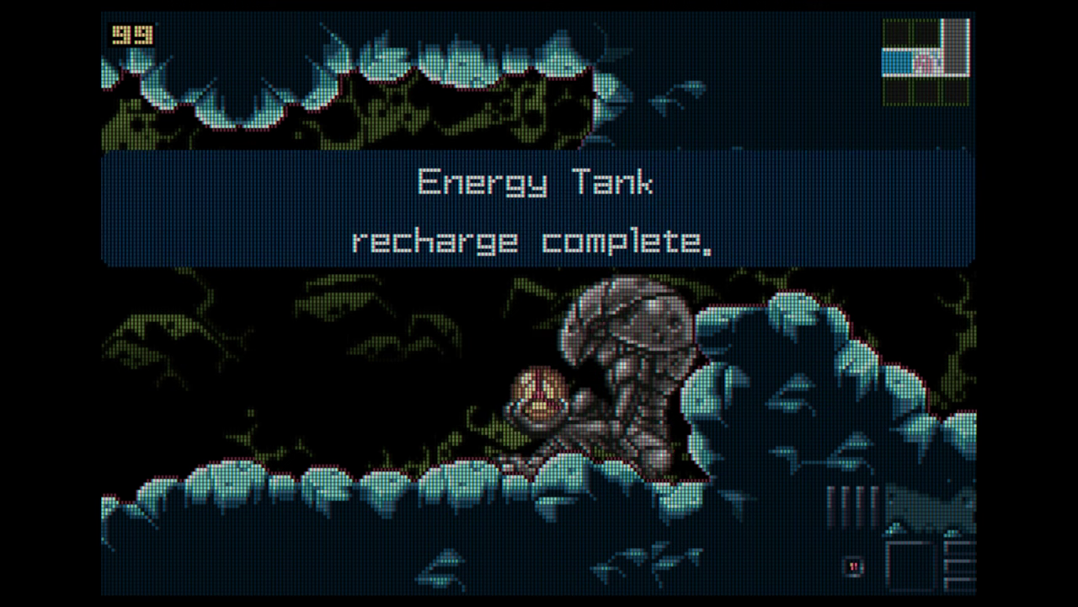
{"action": "key", "text": "z"}
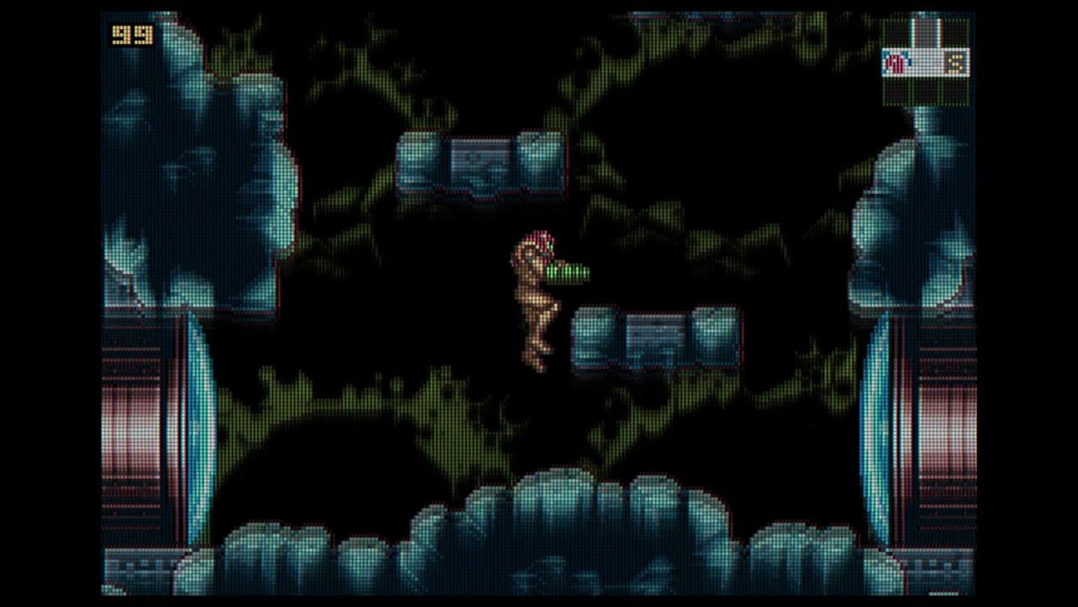
{"action": "key", "text": "z"}
{"action": "key", "text": "Left"}
{"action": "key", "text": "Left"}
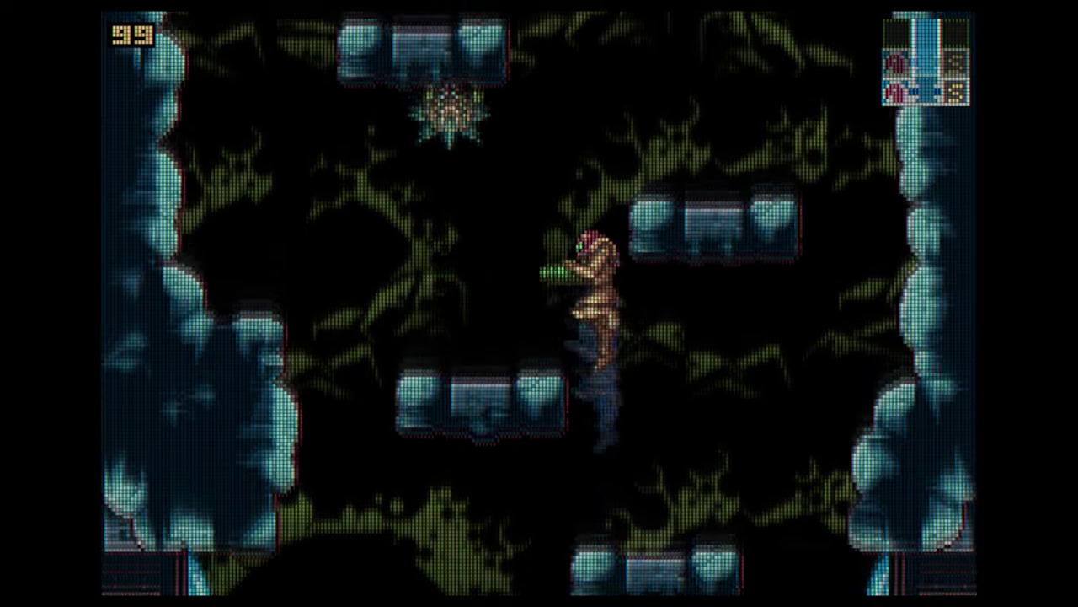
{"action": "key", "text": "z"}
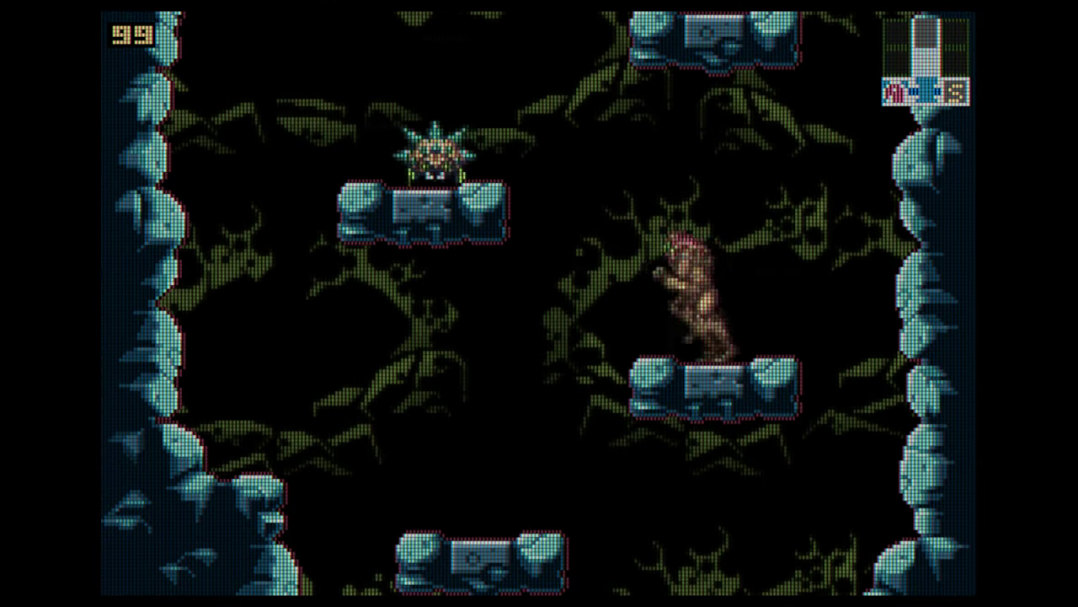
{"action": "key", "text": "z"}
{"action": "key", "text": "z"}
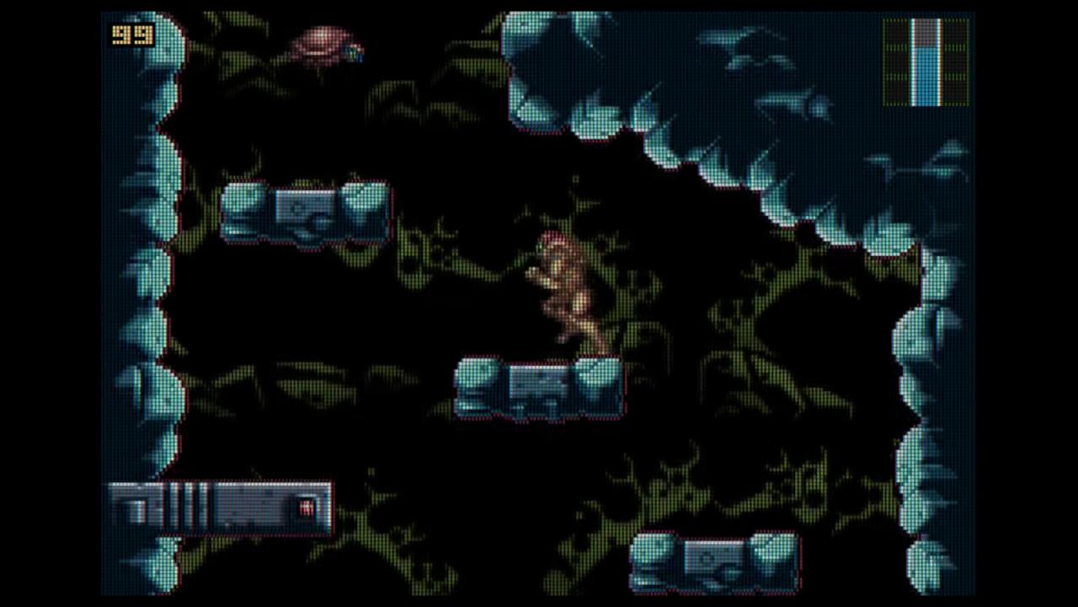
{"action": "key", "text": "Left"}
{"action": "key", "text": "z"}
{"action": "key", "text": "Right"}
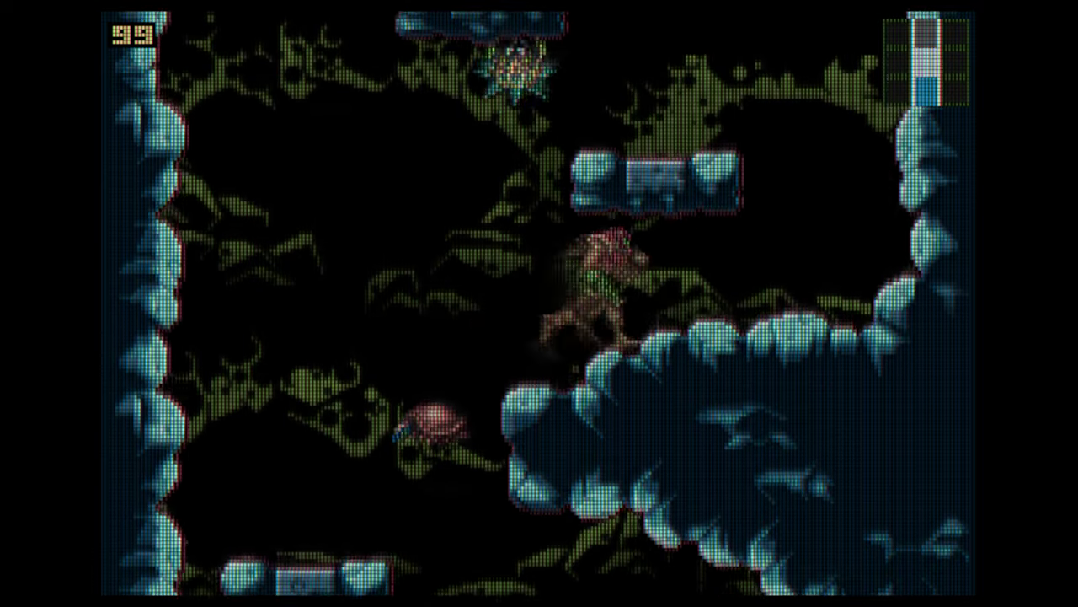
{"action": "key", "text": "z"}
{"action": "key", "text": "Left"}
{"action": "key", "text": "z"}
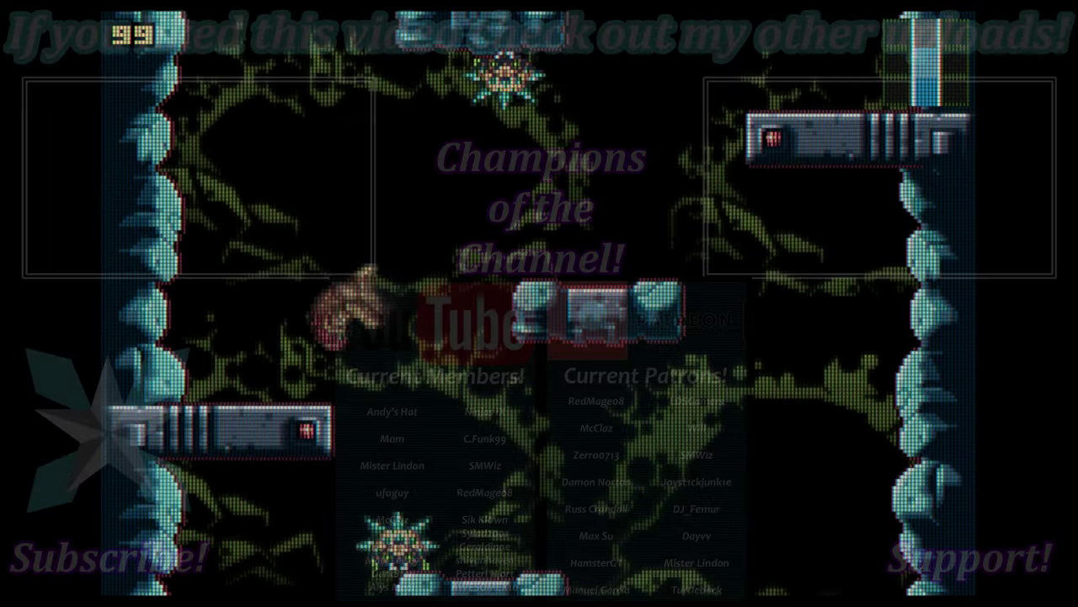